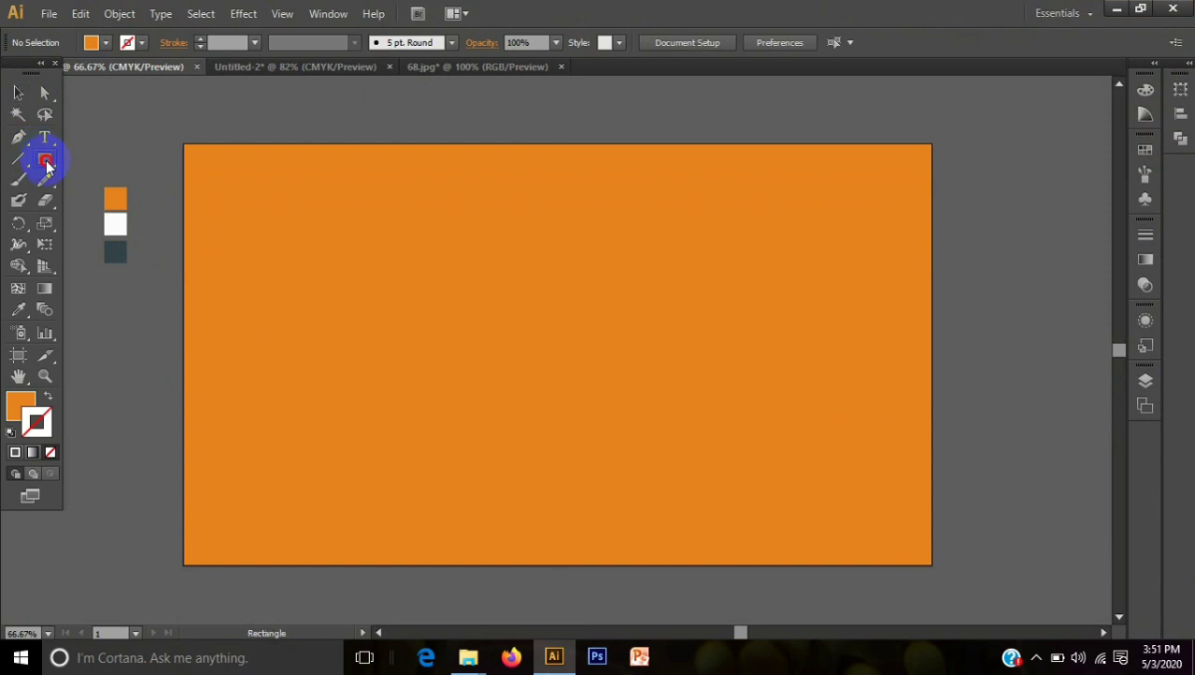
# Draw a large square with the Rectangle tool and move it to the middle of the orange background.
pyautogui.moveTo(422, 198); pyautogui.dragTo(793, 409)
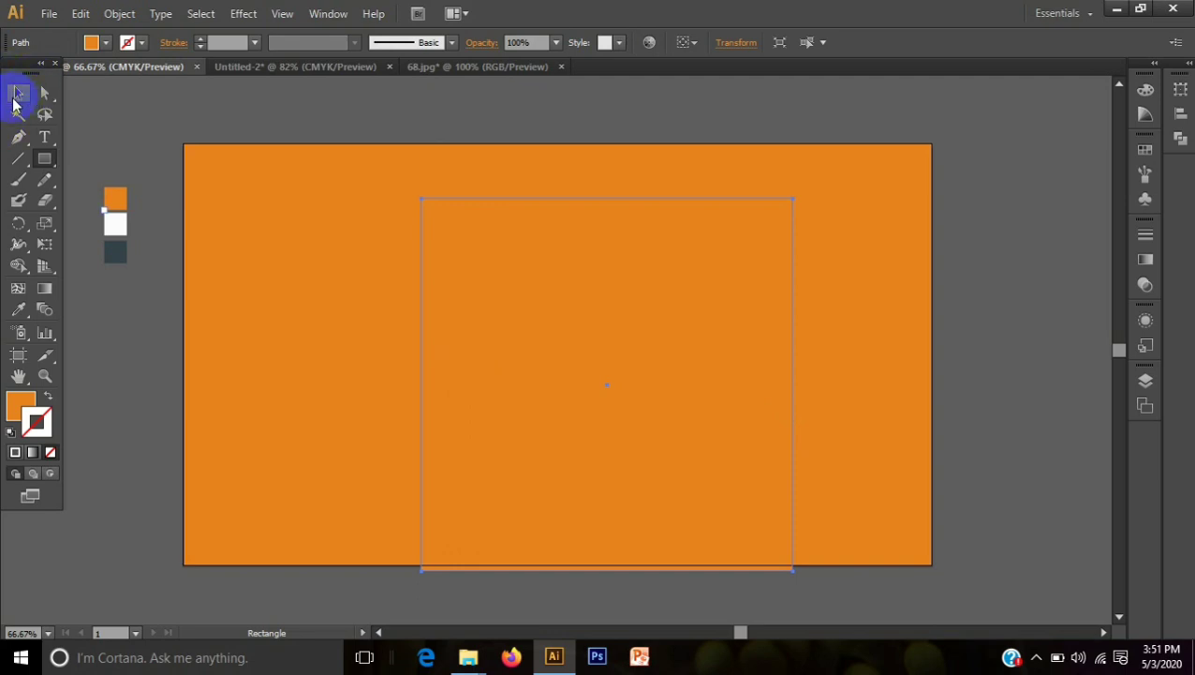
pyautogui.click(18, 93)
pyautogui.moveTo(575, 371); pyautogui.dragTo(528, 339)
# Fill the square with the off-white sampled from the white colour sample beside the artboard.
pyautogui.click(103, 42)
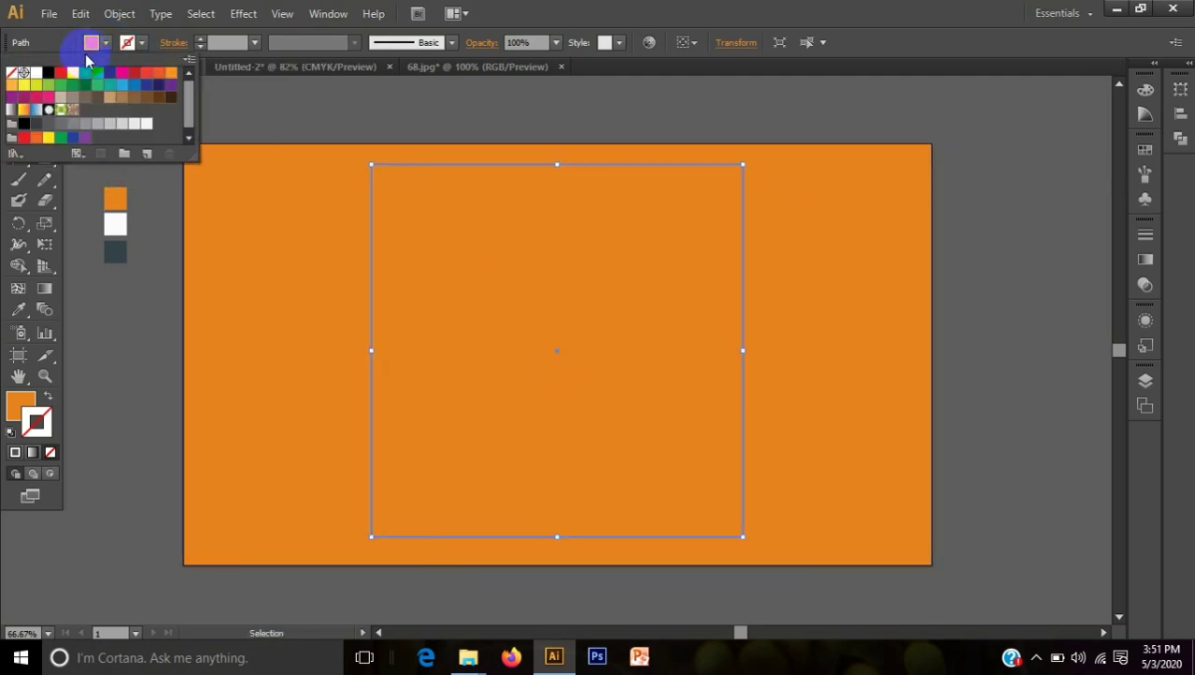
pyautogui.click(146, 124)
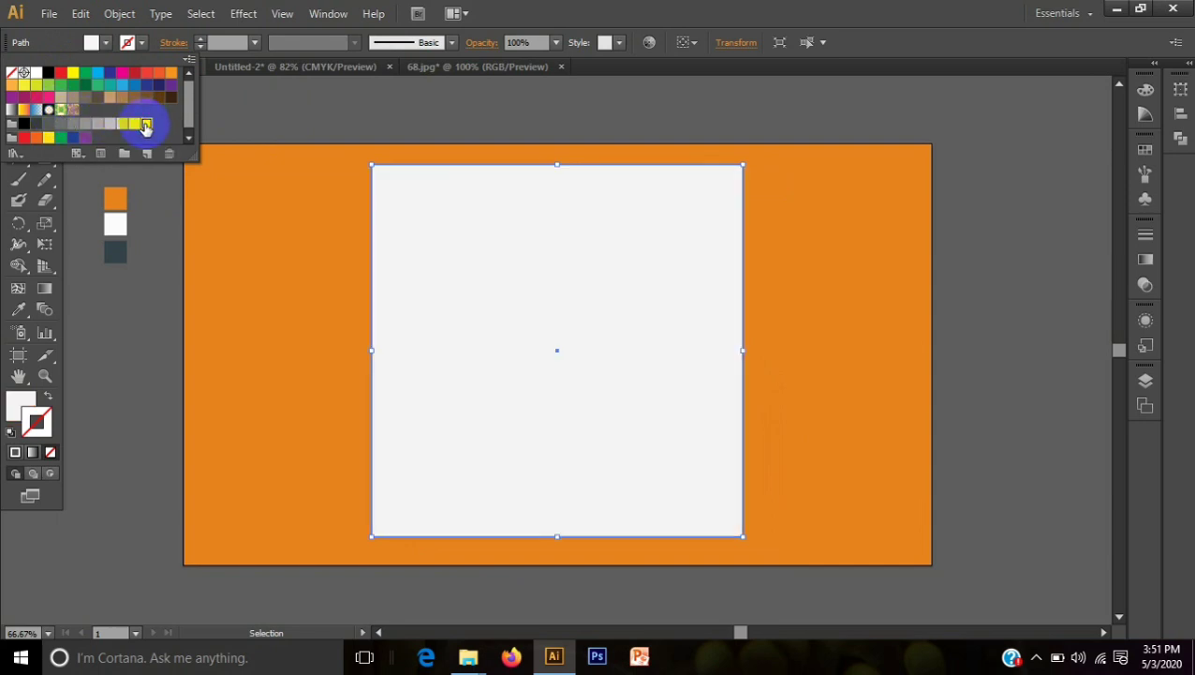
pyautogui.click(631, 15)
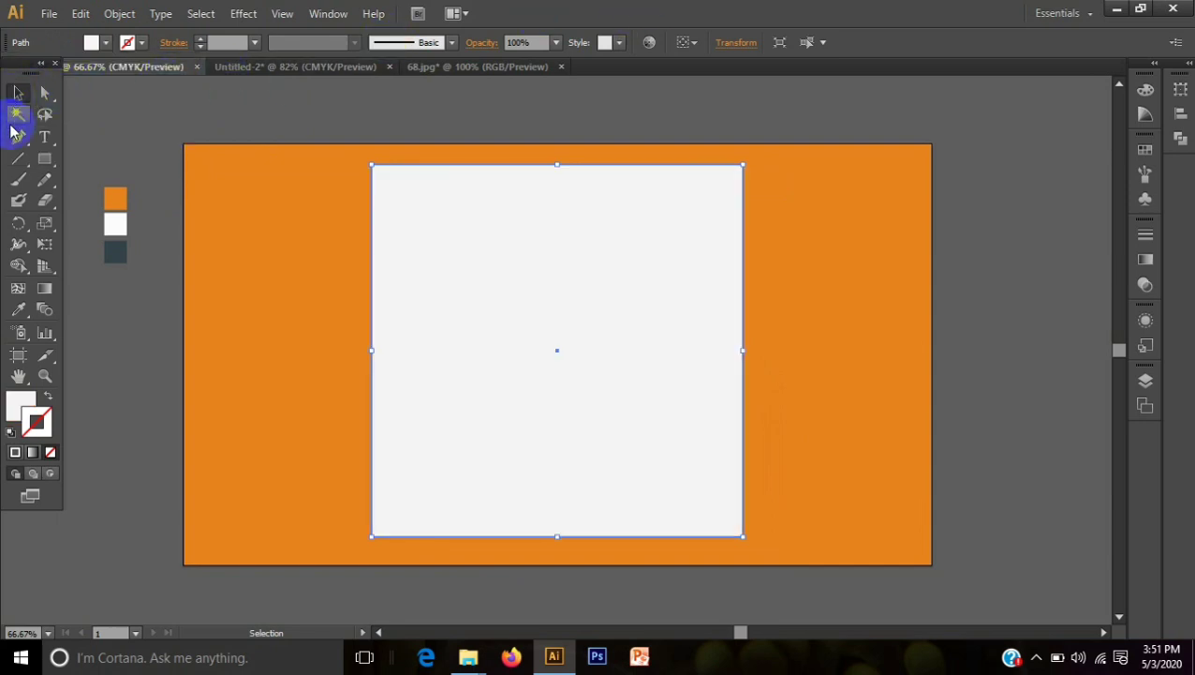
pyautogui.click(19, 309)
pyautogui.click(110, 230)
pyautogui.click(20, 92)
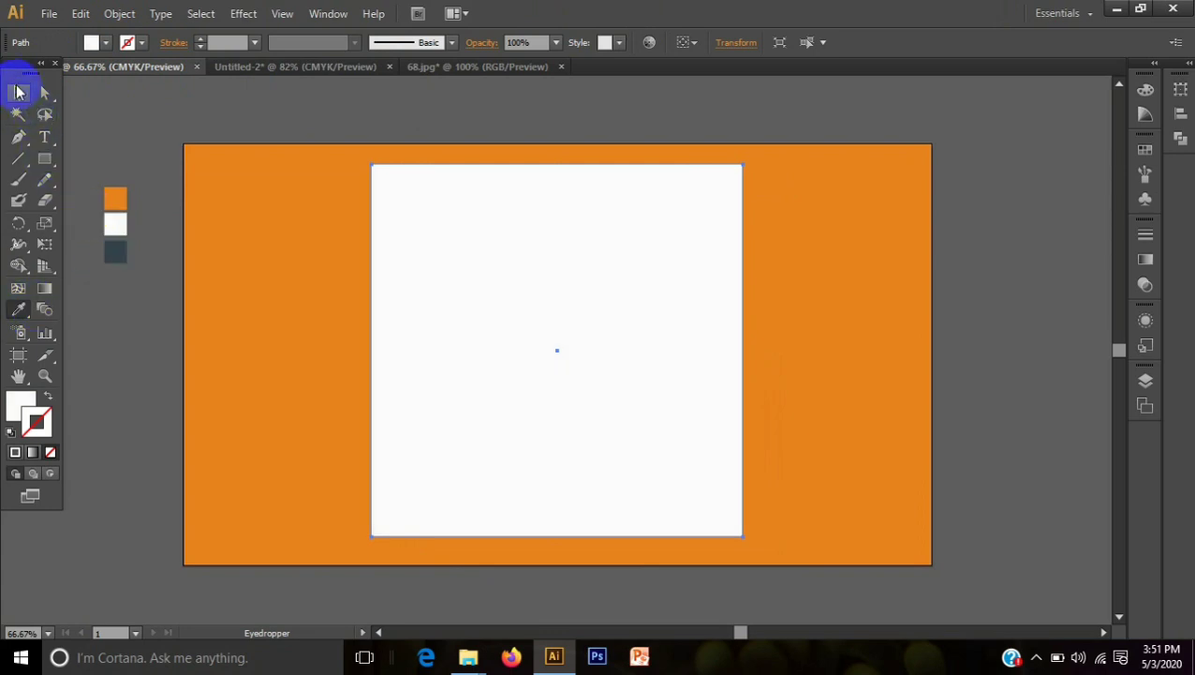
# Align the vertical centres of the white square and the orange background.
pyautogui.click(562, 410)
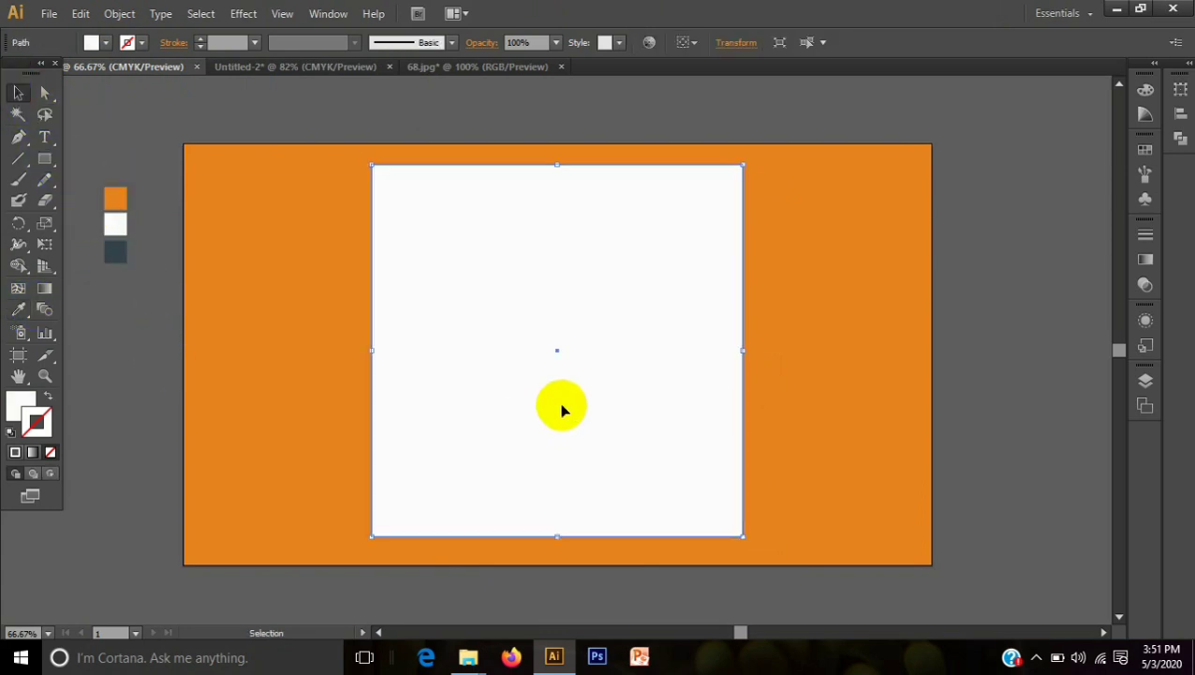
pyautogui.keyDown('shift'); pyautogui.click(328, 384); pyautogui.keyUp('shift')
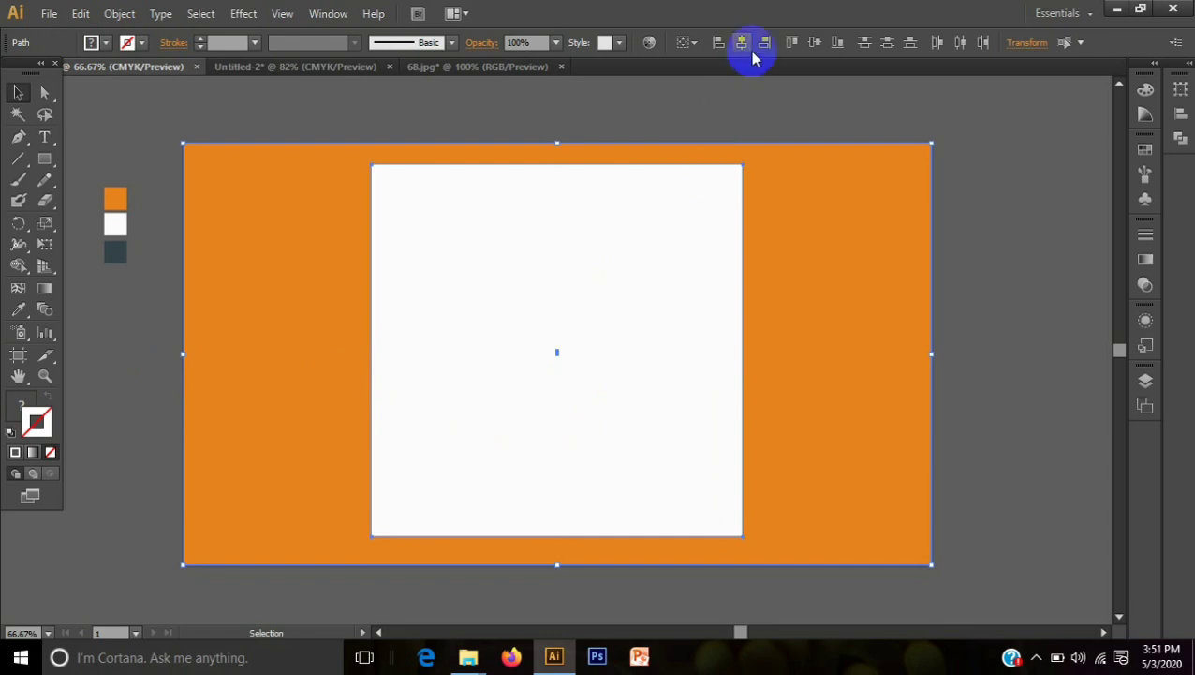
pyautogui.click(814, 43)
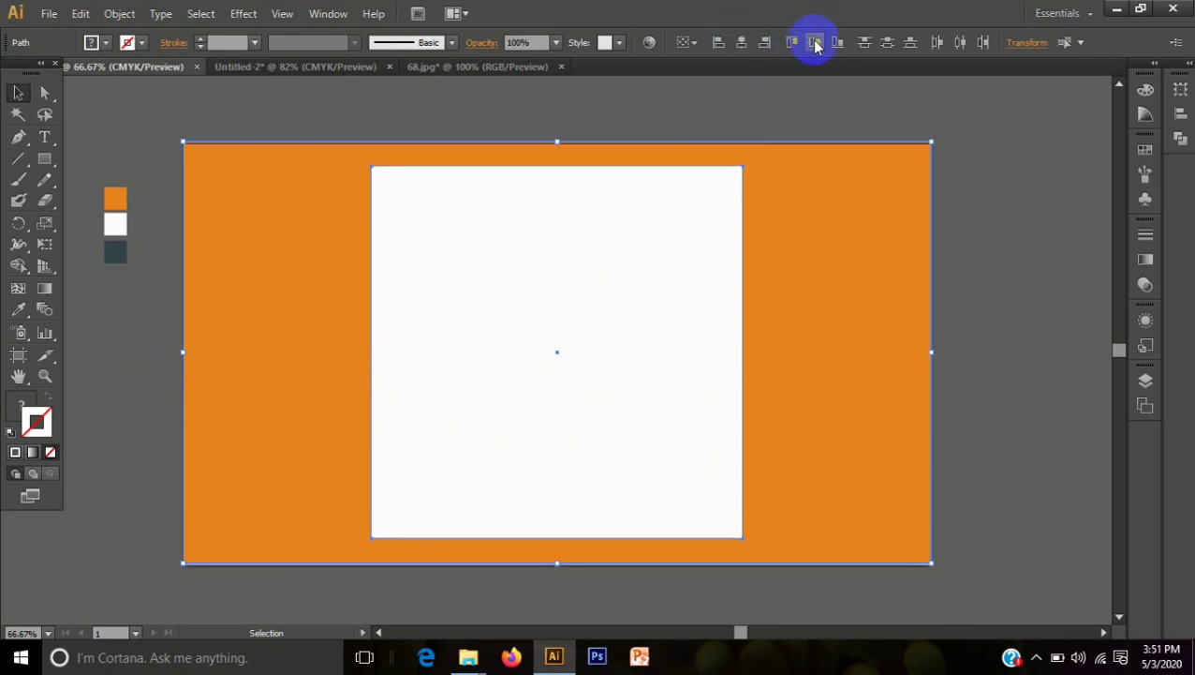
pyautogui.click(975, 263)
# Nudge the orange background down until it covers the artboard exactly.
pyautogui.click(876, 361)
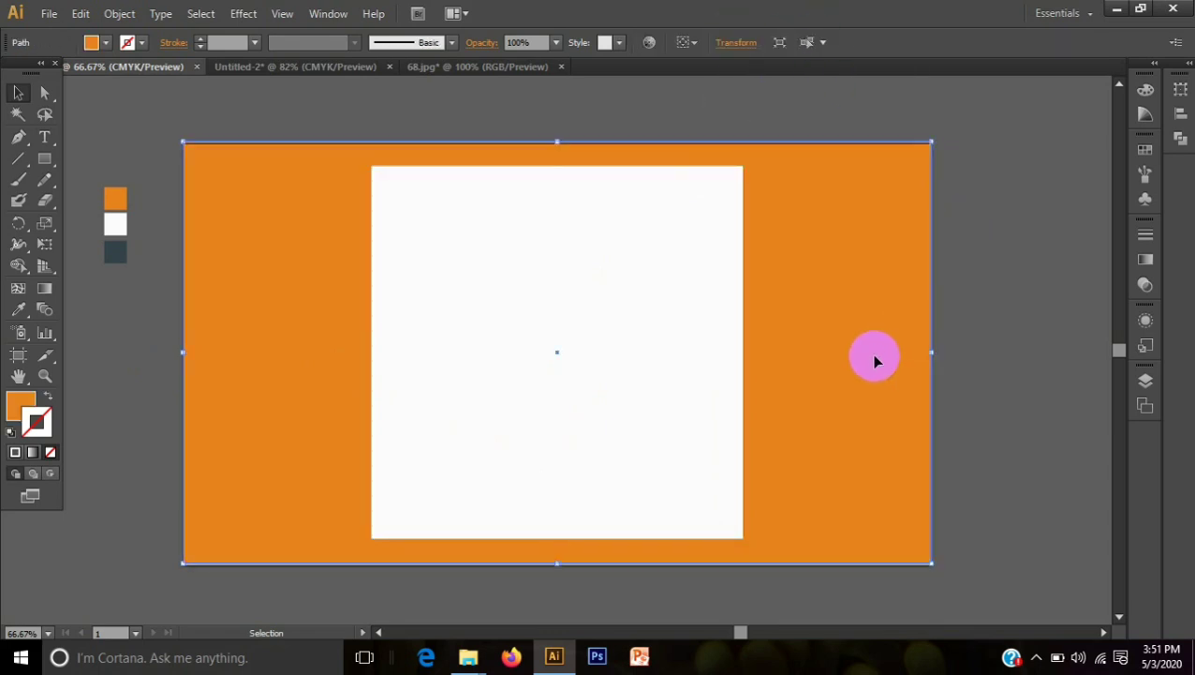
pyautogui.press('Down')
pyautogui.press('Down')
pyautogui.press('Down')
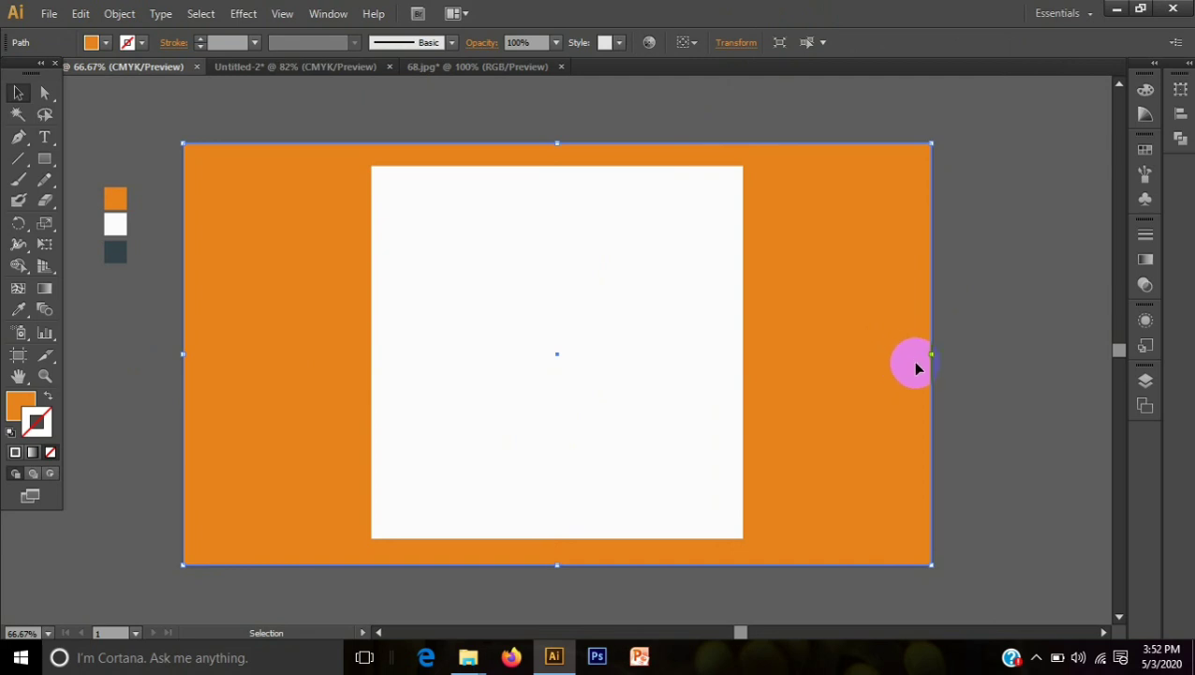
pyautogui.click(1041, 409)
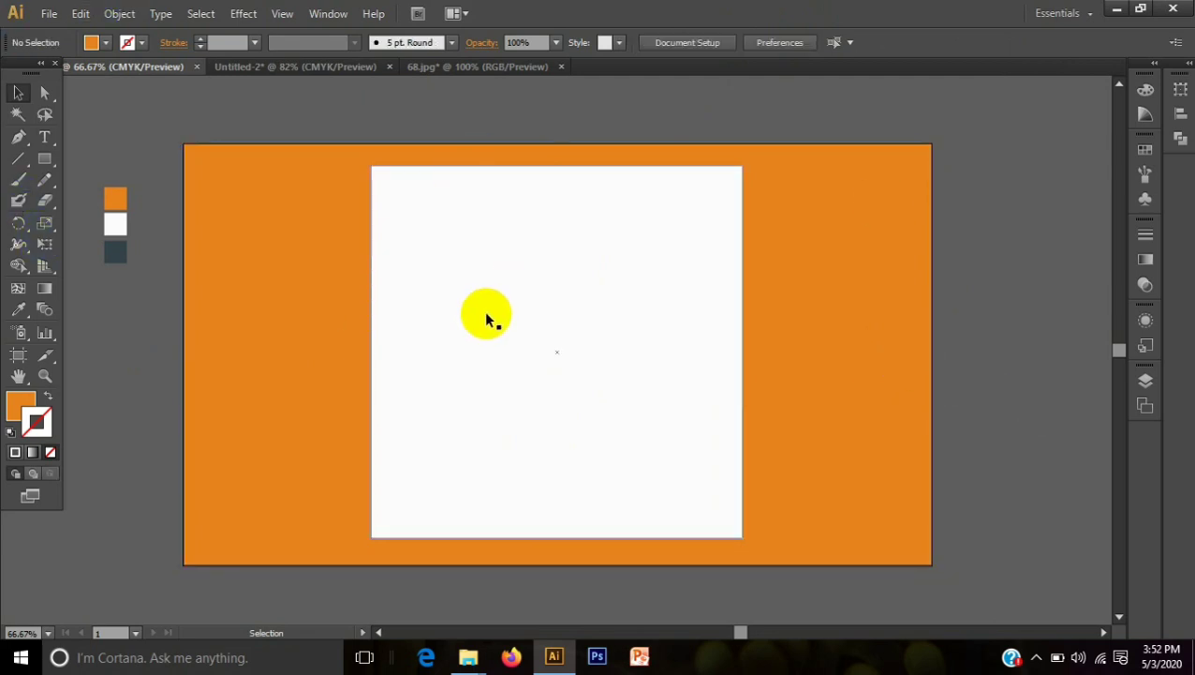
# Draw a rectangle over the right half of the white square and fill it with cyan blue.
pyautogui.moveTo(44, 159); pyautogui.dragTo(103, 163)
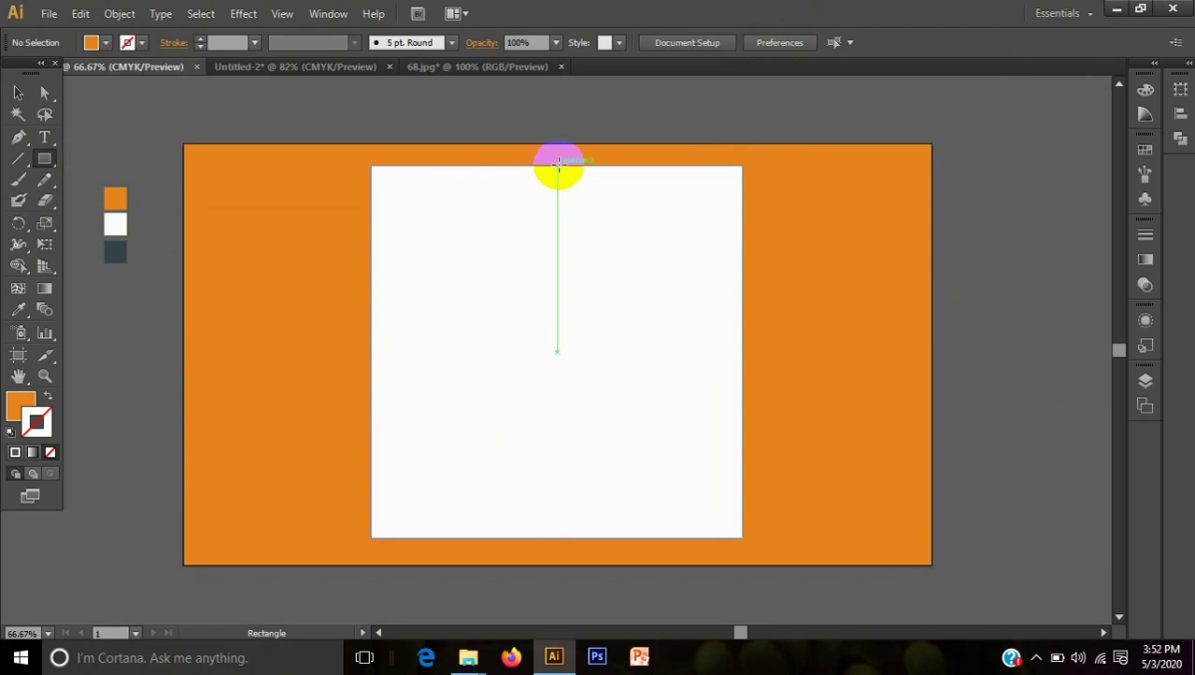
pyautogui.moveTo(559, 164); pyautogui.dragTo(741, 537)
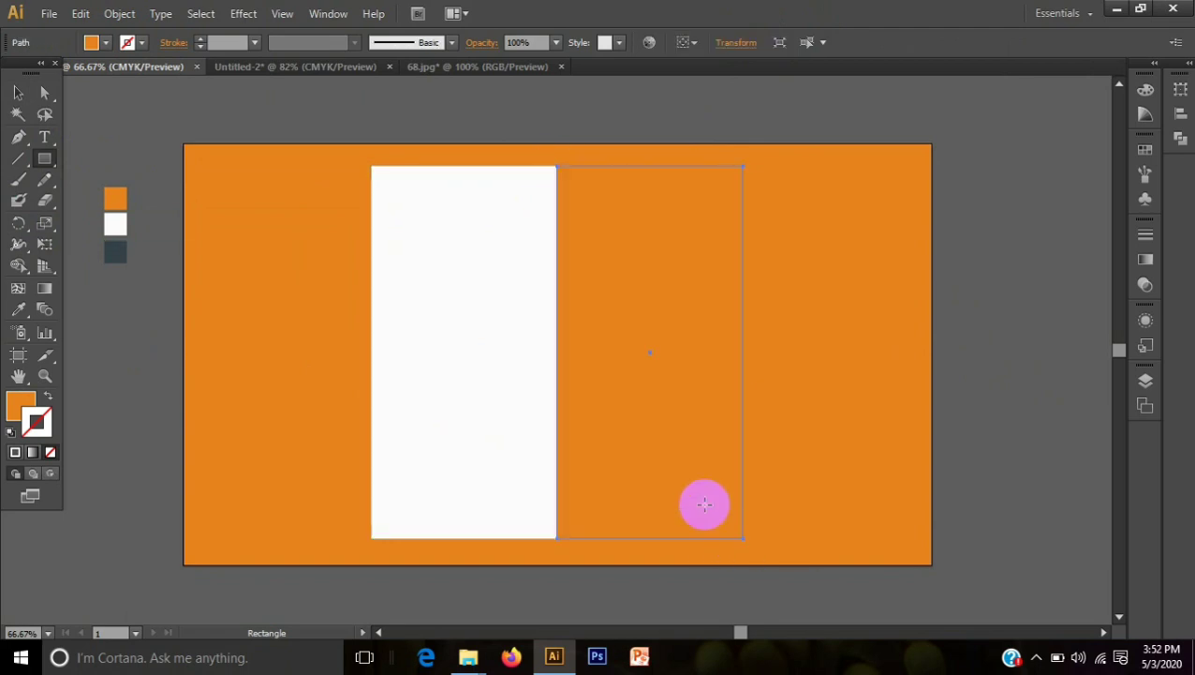
pyautogui.click(106, 42)
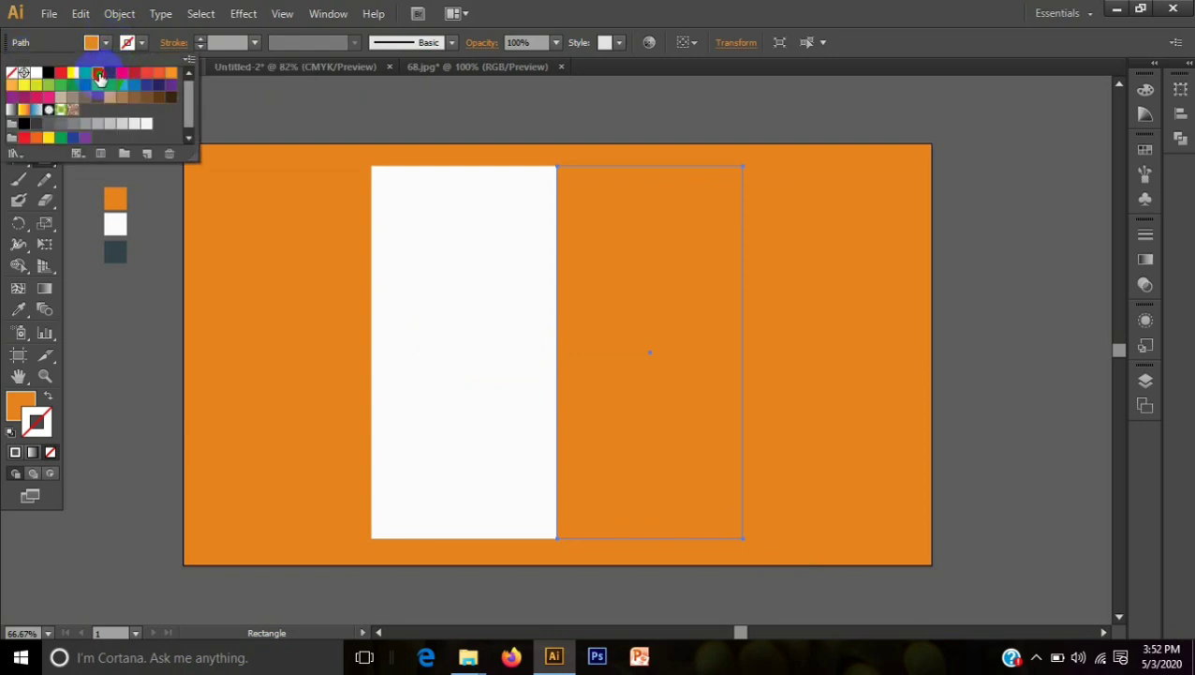
pyautogui.click(100, 80)
pyautogui.click(136, 302)
pyautogui.click(21, 93)
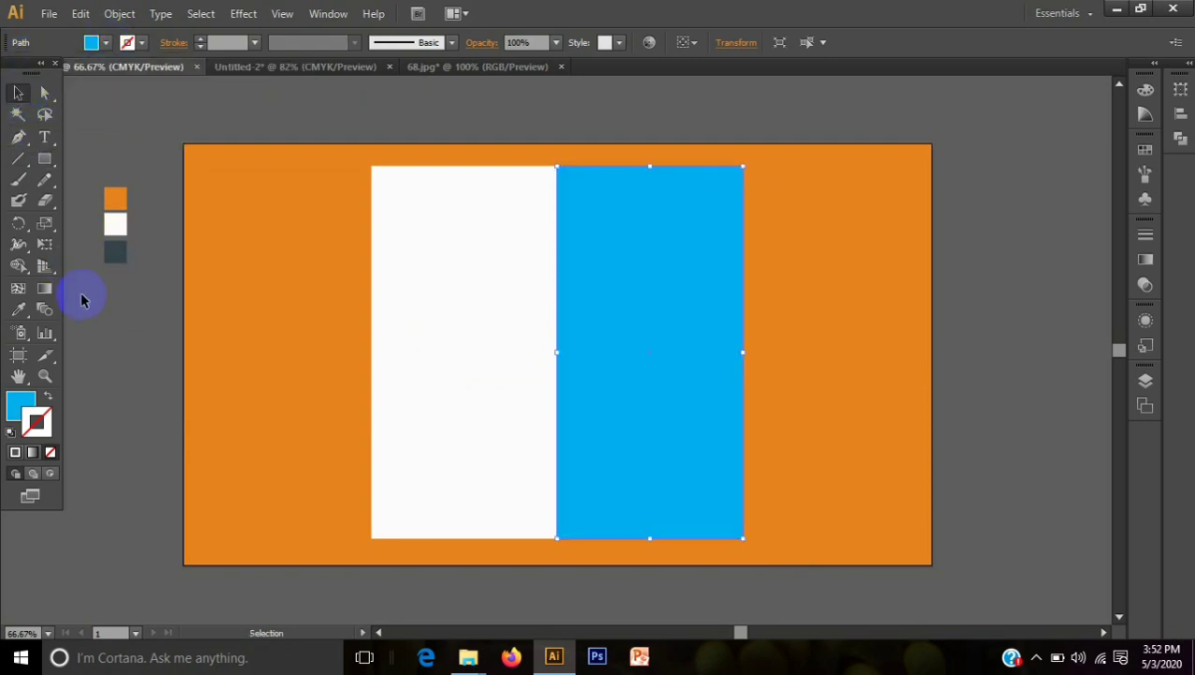
pyautogui.click(104, 334)
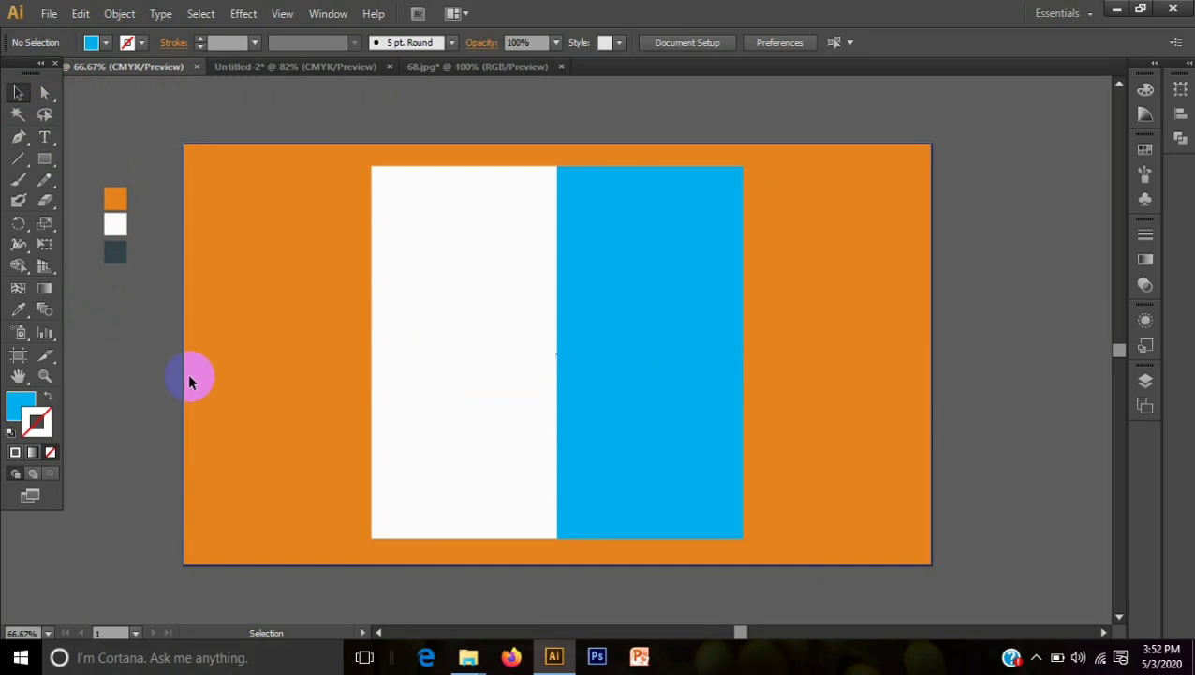
# Draw an upright rectangle over the blue half, slightly overlapping the white half.
pyautogui.moveTo(44, 159); pyautogui.dragTo(90, 156)
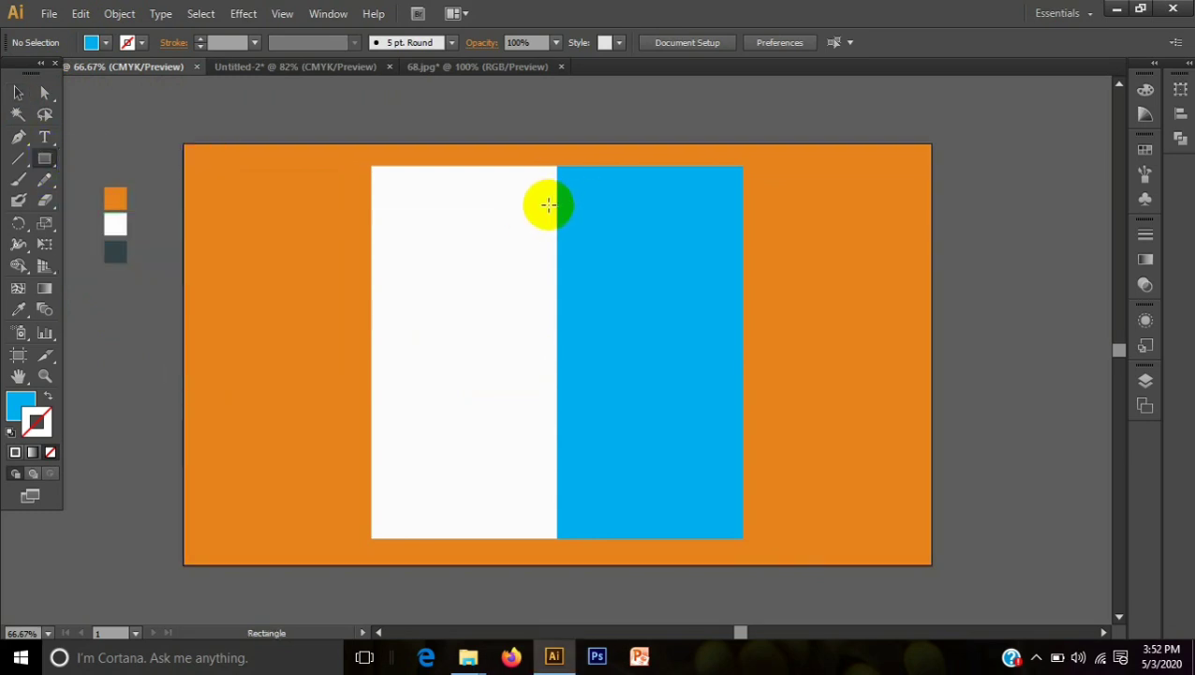
pyautogui.moveTo(534, 205); pyautogui.dragTo(701, 412)
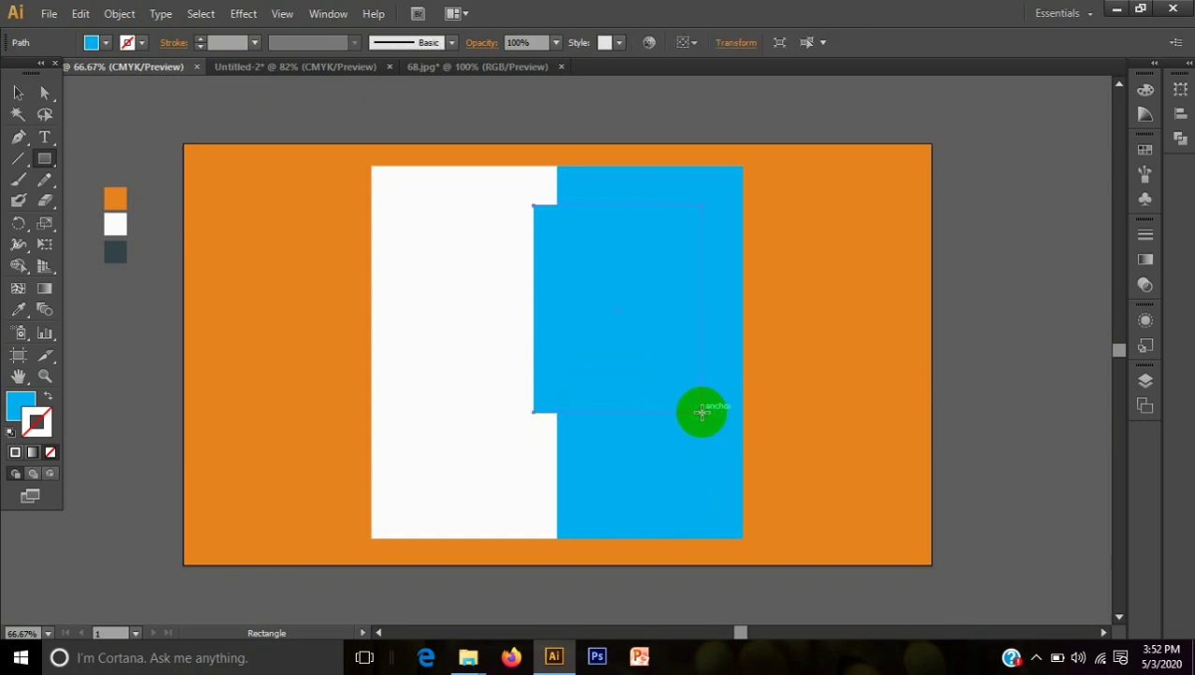
pyautogui.click(18, 92)
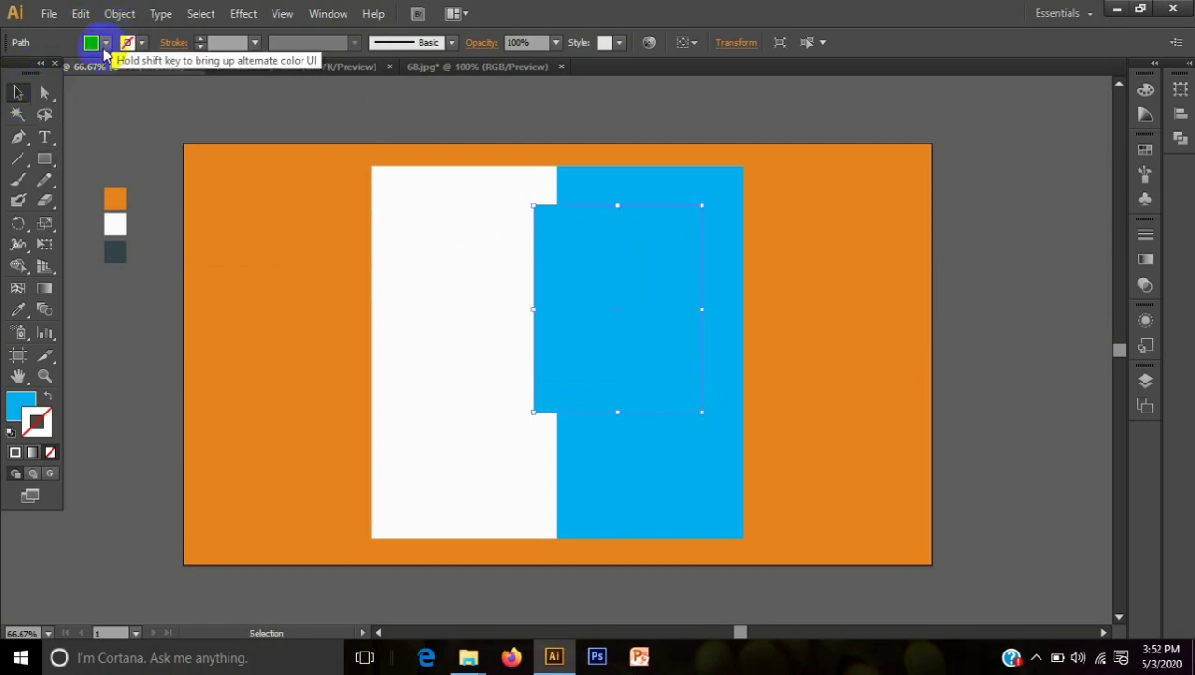
# Fill the new upright rectangle with dark gray and extend its bottom edge downward.
pyautogui.click(93, 42)
pyautogui.click(60, 123)
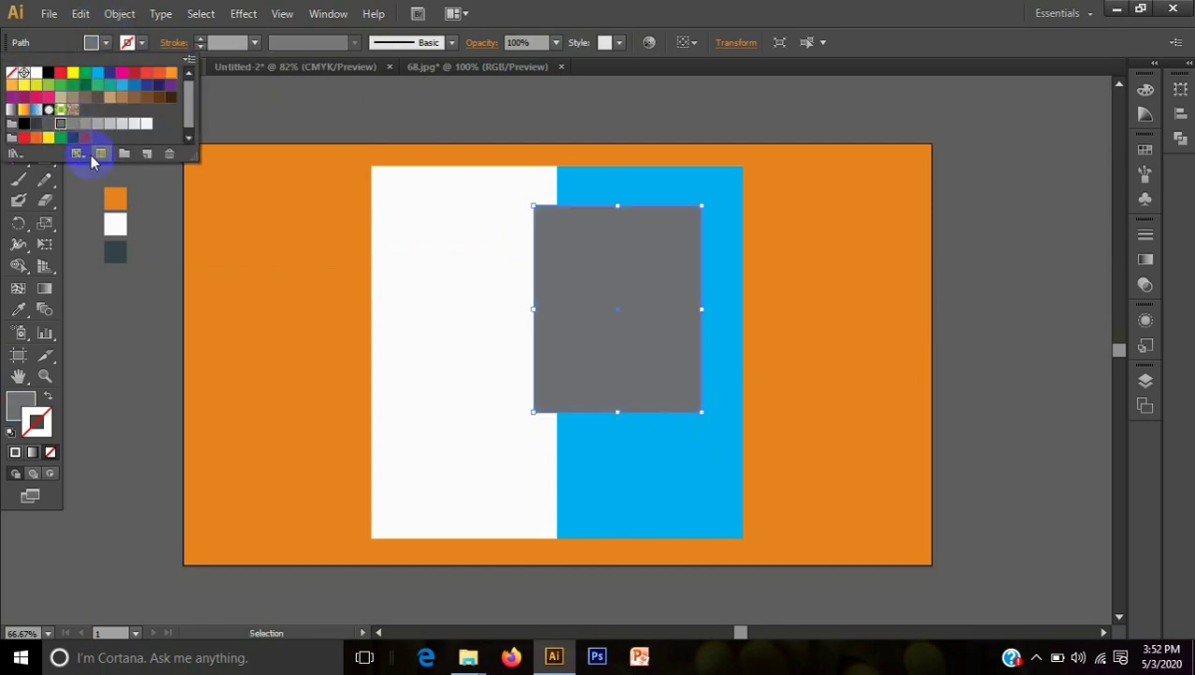
pyautogui.click(148, 298)
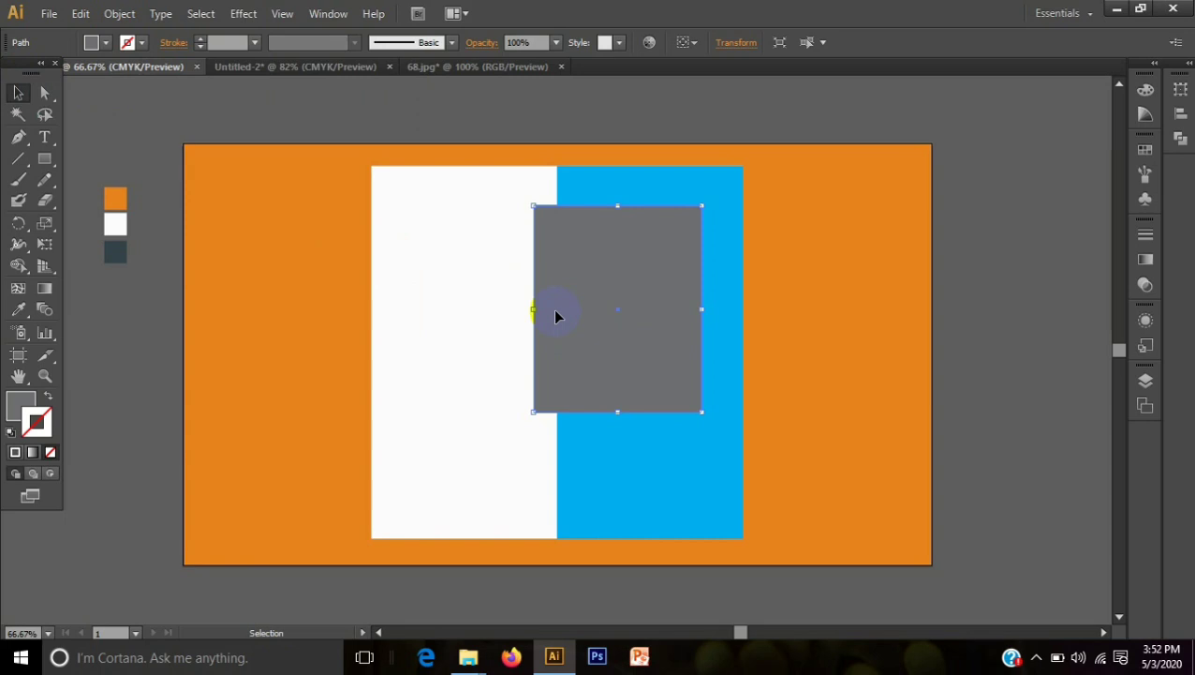
pyautogui.moveTo(618, 413); pyautogui.dragTo(611, 465)
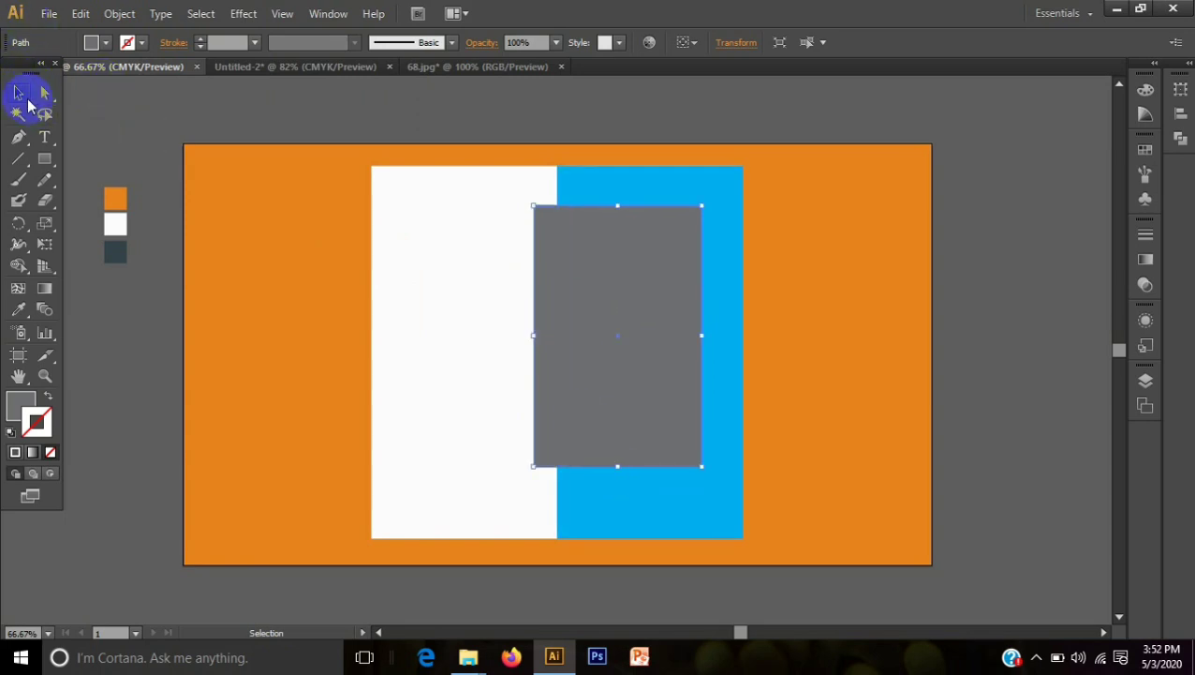
pyautogui.click(152, 293)
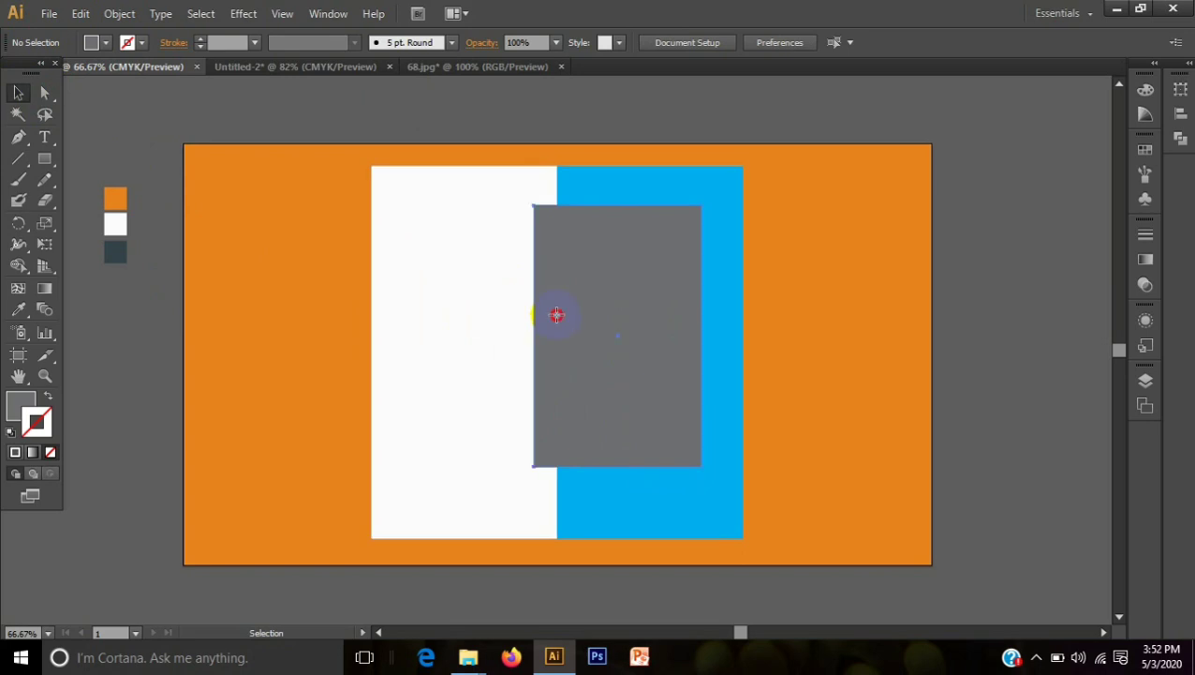
# Give the gray rectangle a white stroke with a weight of 3 pt.
pyautogui.click(554, 314)
pyautogui.click(142, 43)
pyautogui.click(47, 73)
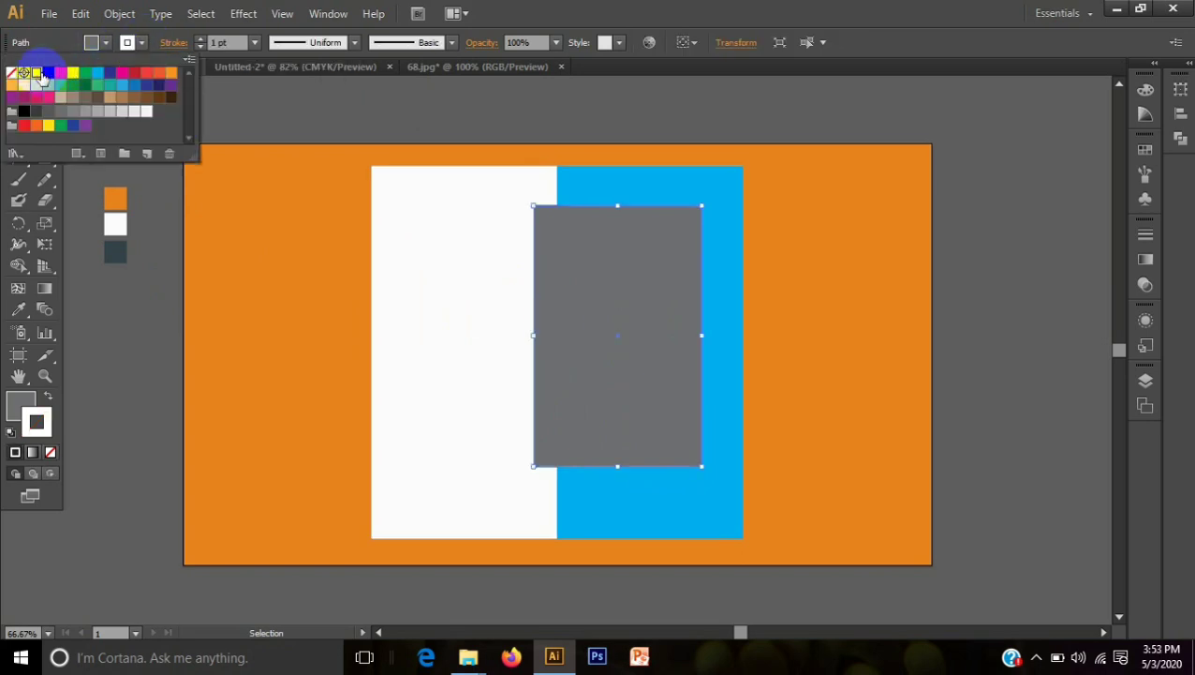
pyautogui.click(202, 38)
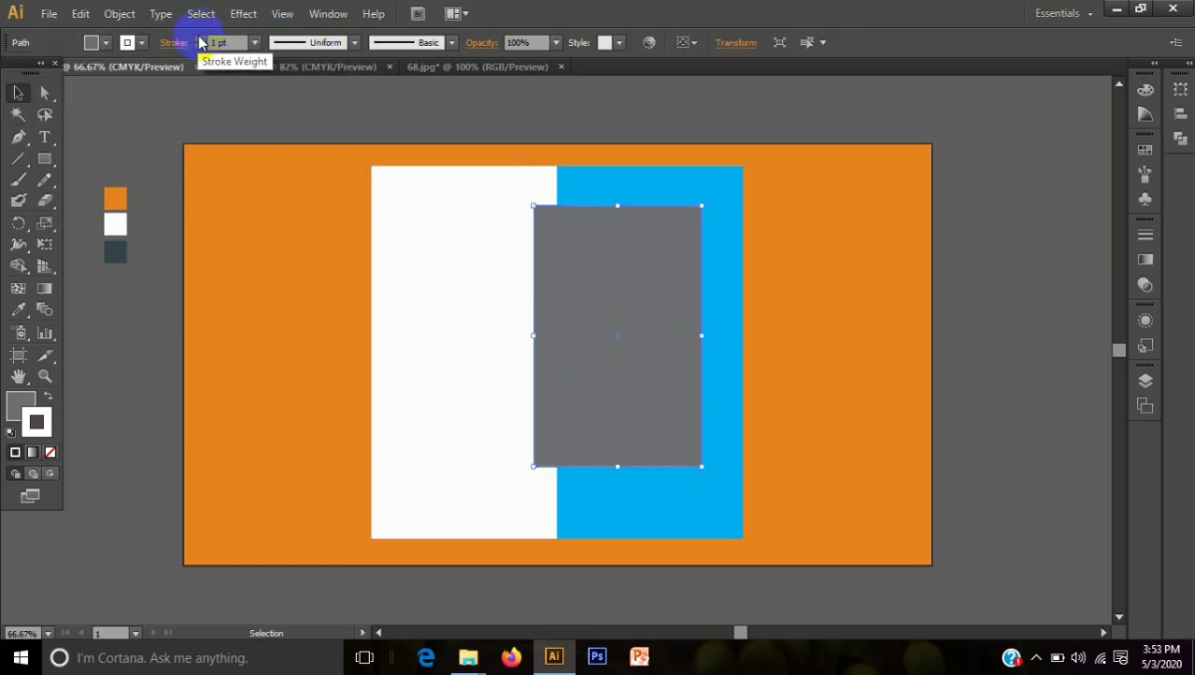
pyautogui.click(200, 39)
pyautogui.click(199, 39)
pyautogui.click(200, 38)
pyautogui.click(200, 38)
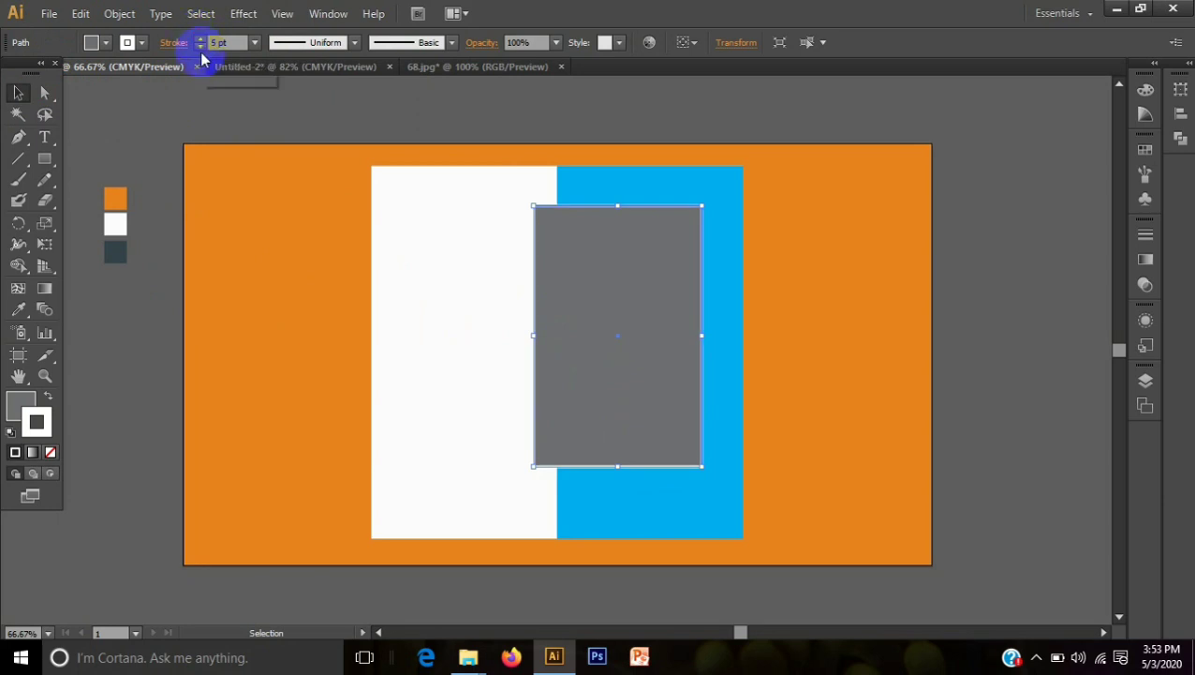
pyautogui.click(200, 47)
pyautogui.click(199, 47)
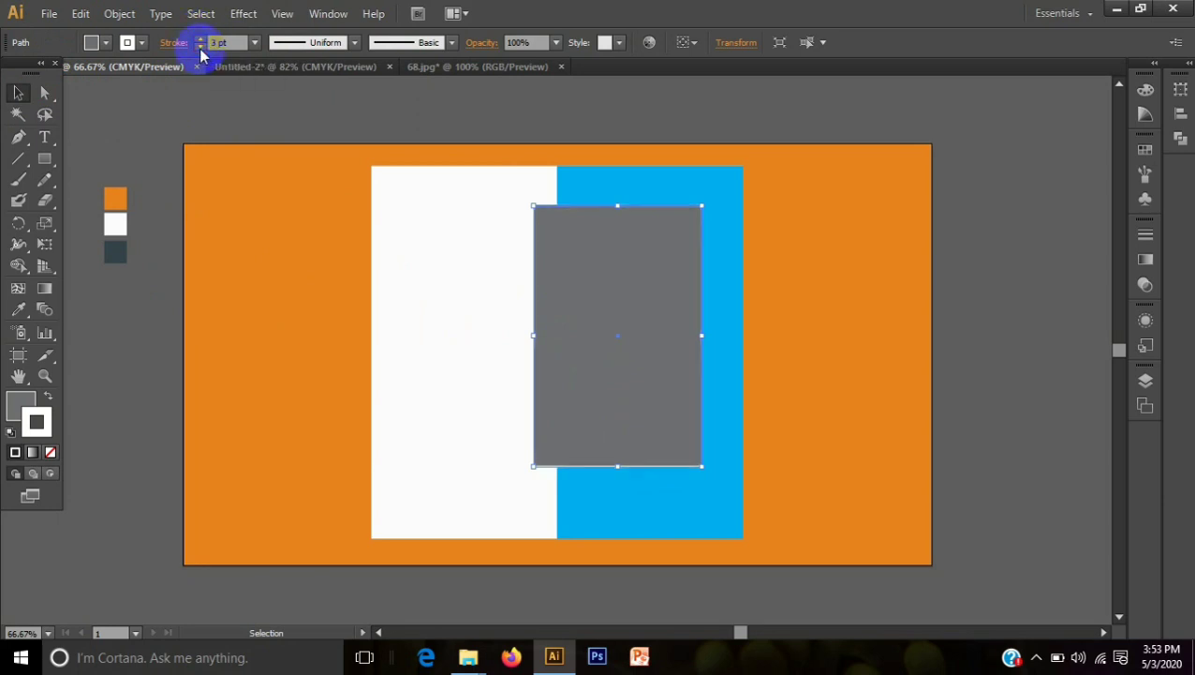
pyautogui.click(214, 103)
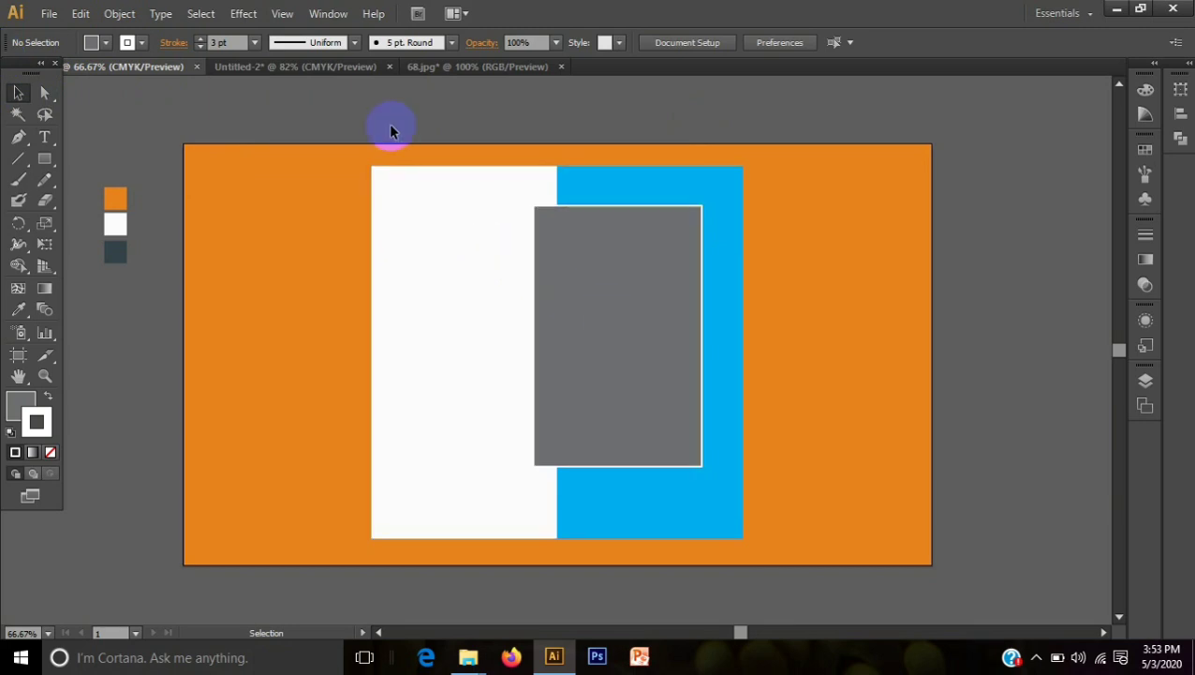
# Bring the cut-out photo of the man from the Untitled-2 document onto the gray rectangle in the poster document.
pyautogui.click(480, 65)
pyautogui.click(344, 67)
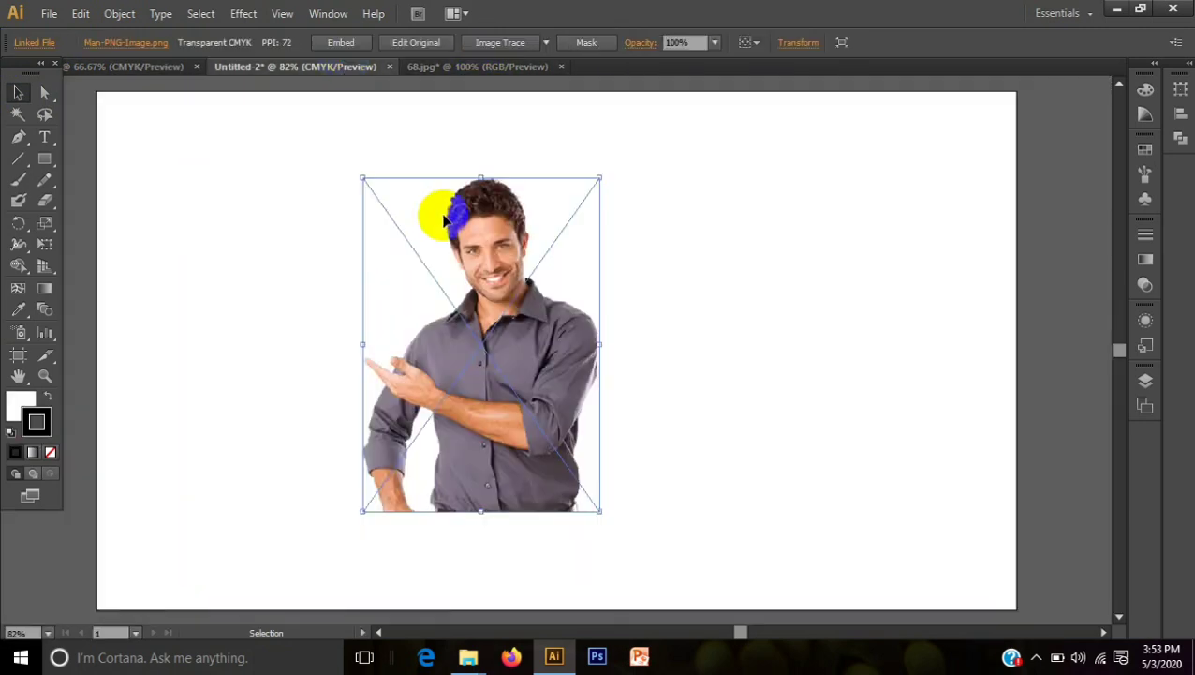
pyautogui.moveTo(547, 334); pyautogui.dragTo(652, 327)
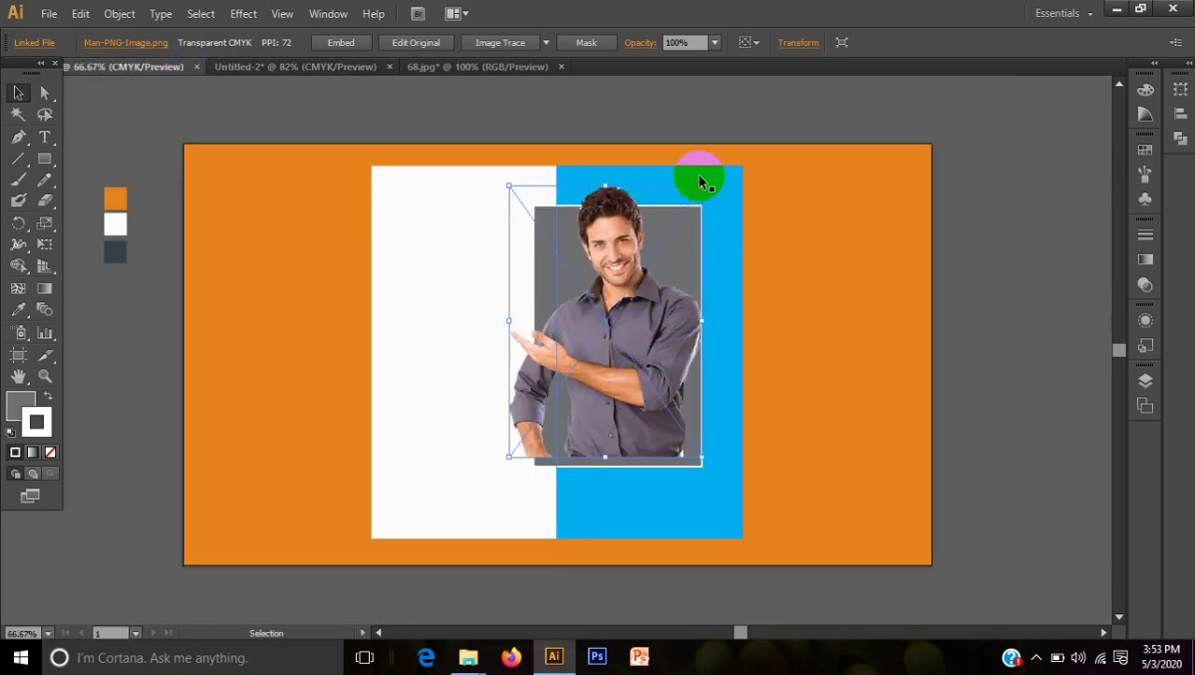
# Scale the man's photo down to the gray rectangle's width and position it flush with the rectangle's bottom edge.
pyautogui.moveTo(700, 185); pyautogui.dragTo(676, 232)
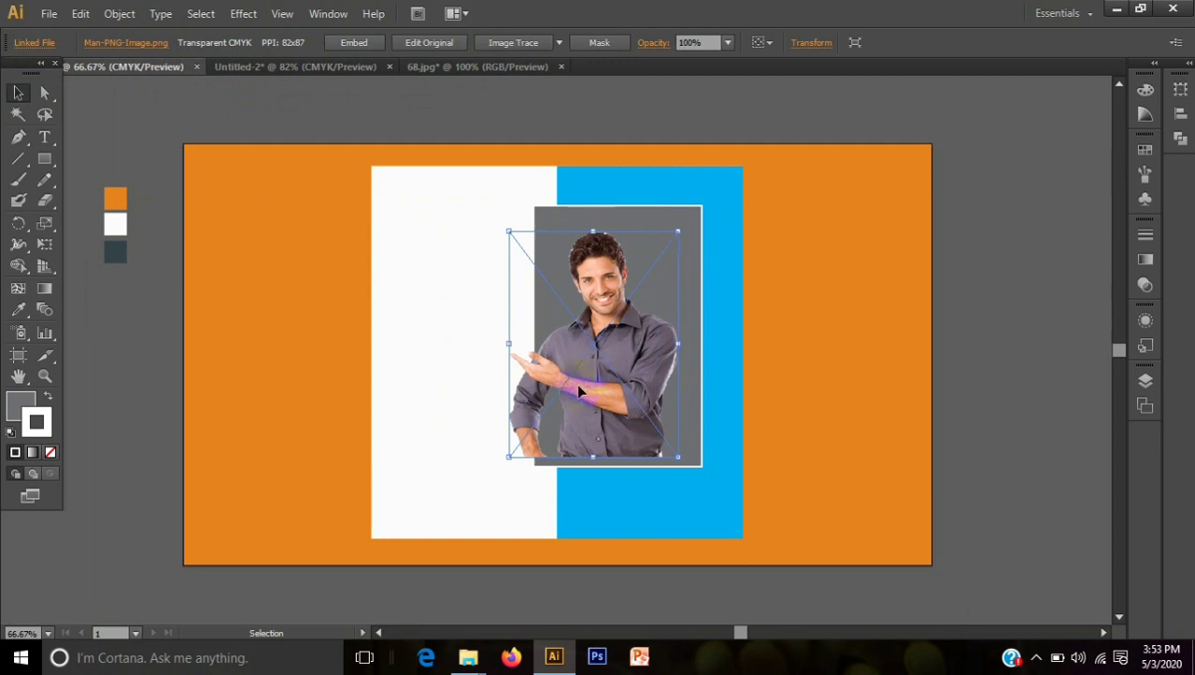
pyautogui.moveTo(574, 387); pyautogui.dragTo(621, 372)
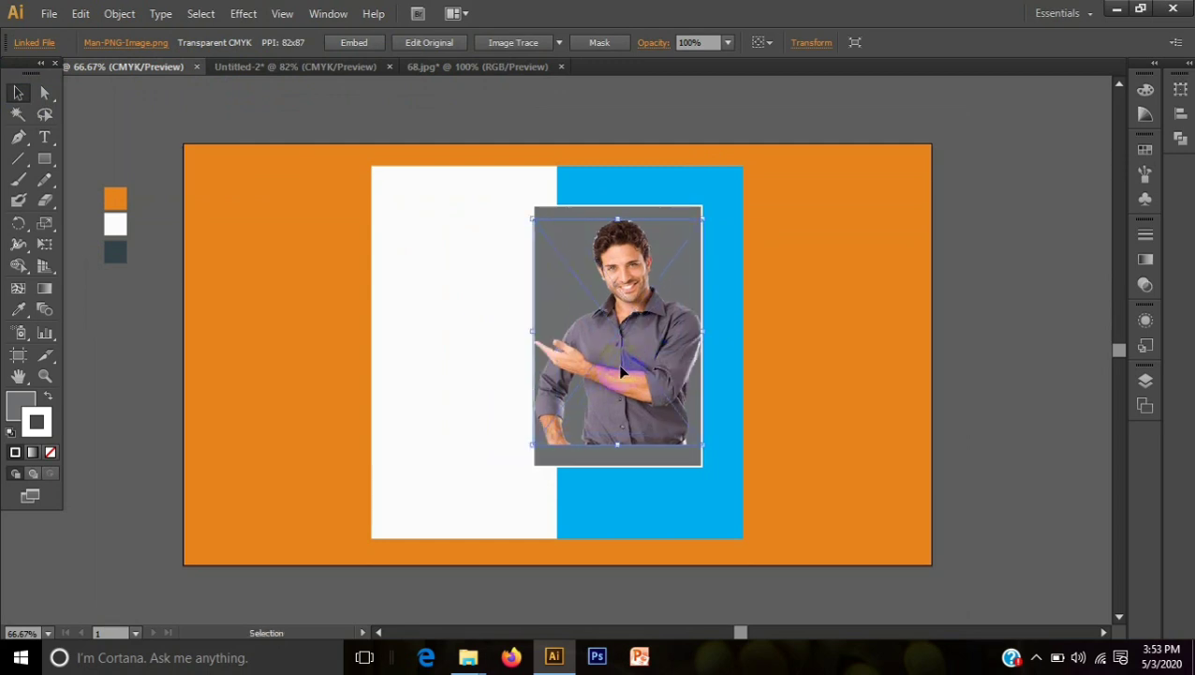
pyautogui.press('Down')
pyautogui.press('Down')
pyautogui.press('Down')
pyautogui.press('Down')
pyautogui.press('Down')
pyautogui.press('Down')
pyautogui.press('Down')
pyautogui.press('Down')
pyautogui.press('Down')
pyautogui.press('Down')
pyautogui.press('Down')
pyautogui.press('Down')
pyautogui.press('Down')
pyautogui.press('Down')
pyautogui.press('Down')
pyautogui.press('Down')
pyautogui.press('Down')
pyautogui.press('Down')
pyautogui.press('Down')
pyautogui.press('Down')
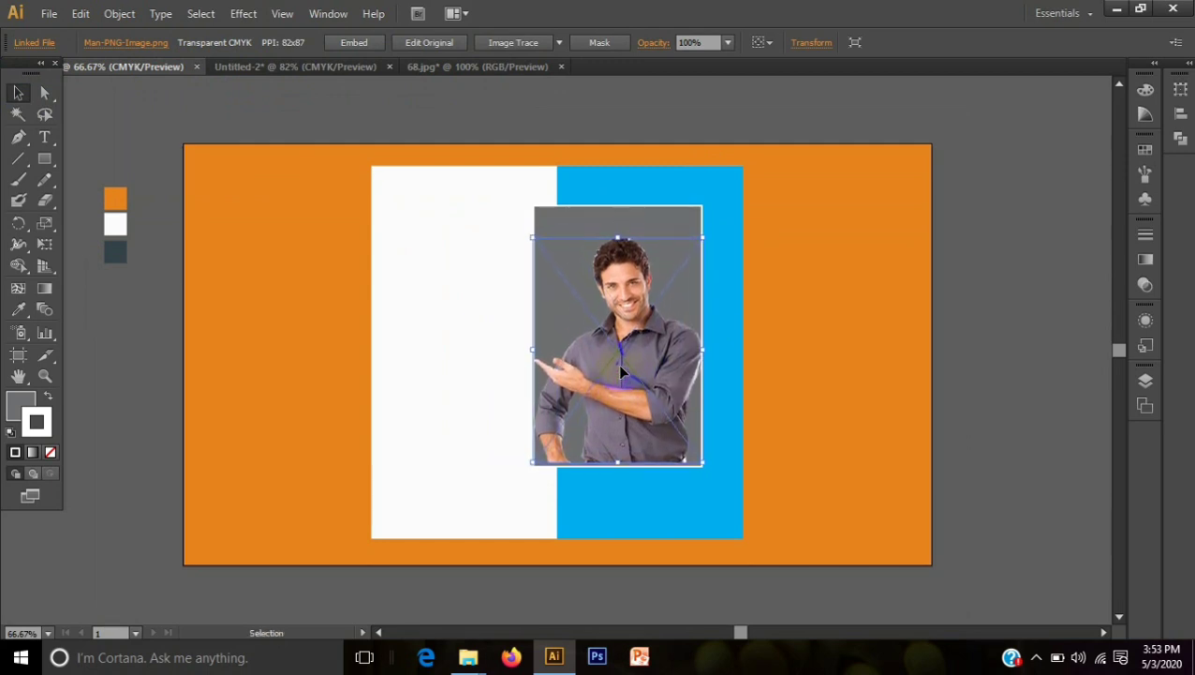
pyautogui.press('Down')
pyautogui.press('Down')
pyautogui.press('Down')
pyautogui.press('Down')
pyautogui.press('Down')
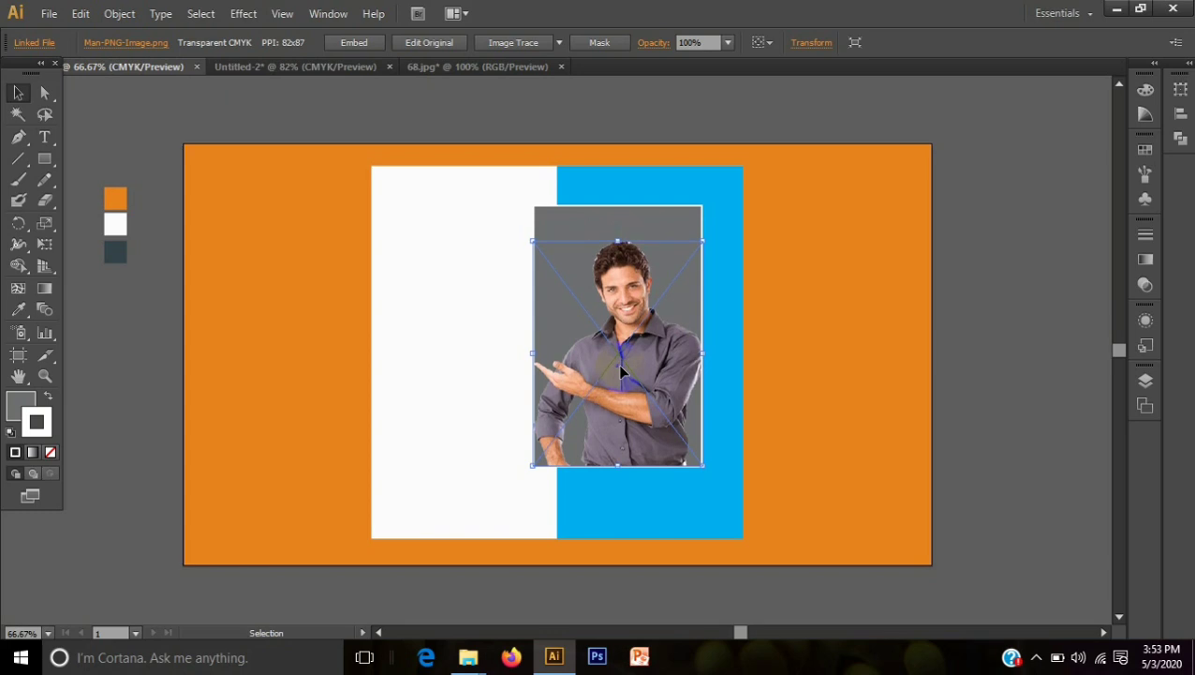
pyautogui.press('Up')
pyautogui.press('Up')
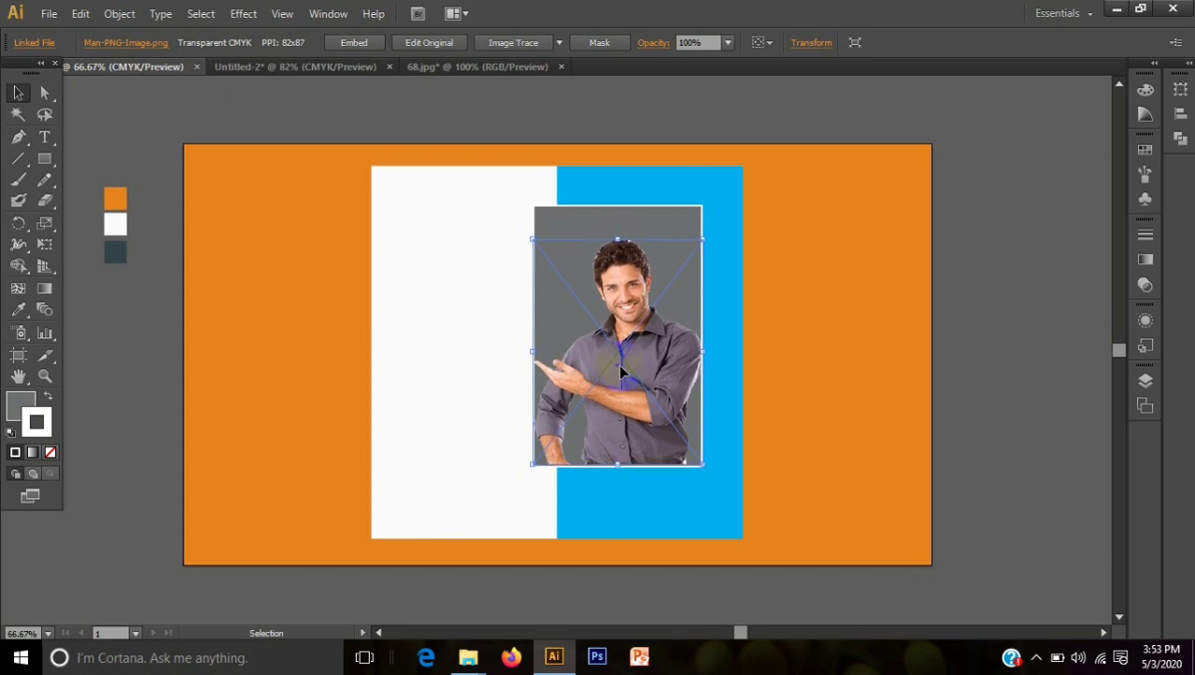
# Shrink the man's photo slightly and centre it horizontally on the gray rectangle, keeping it at the rectangle's bottom edge.
pyautogui.click(1075, 527)
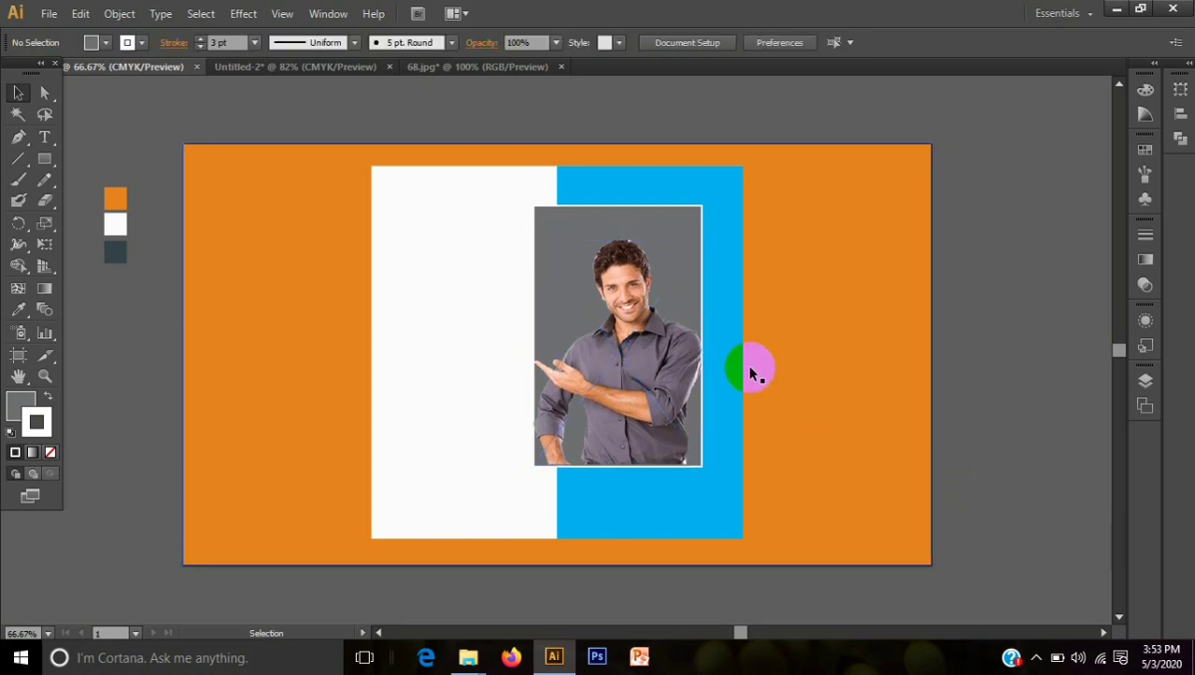
pyautogui.click(653, 356)
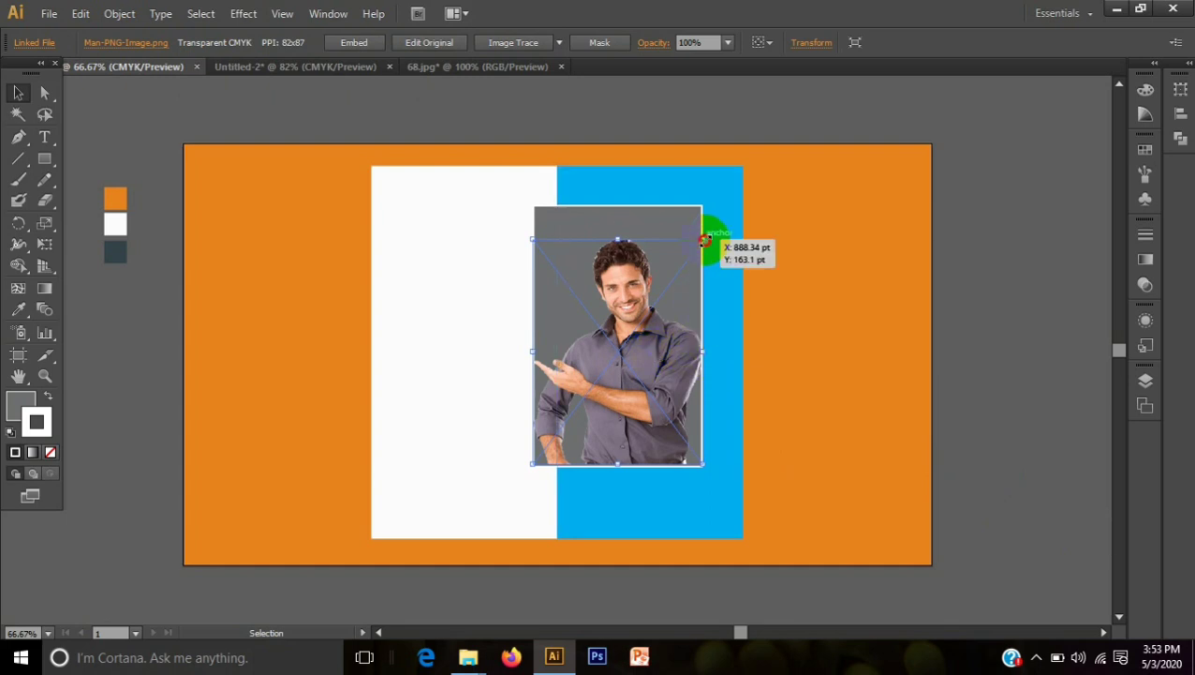
pyautogui.moveTo(704, 241); pyautogui.dragTo(696, 248)
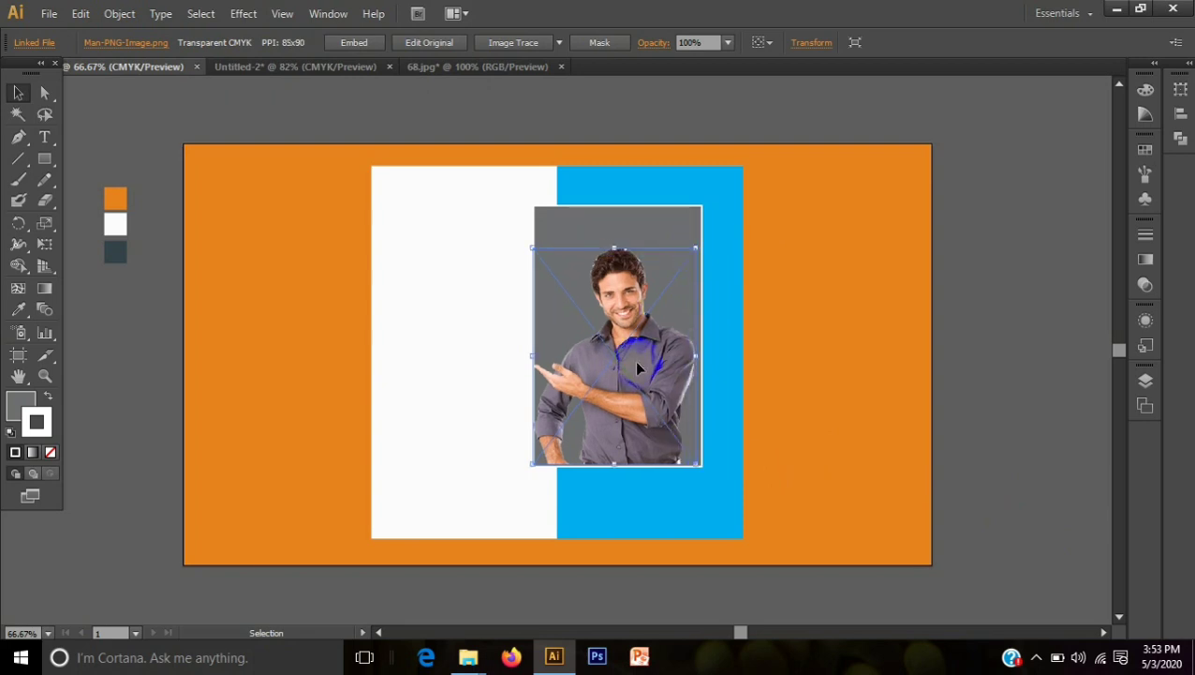
pyautogui.moveTo(637, 374); pyautogui.dragTo(708, 395)
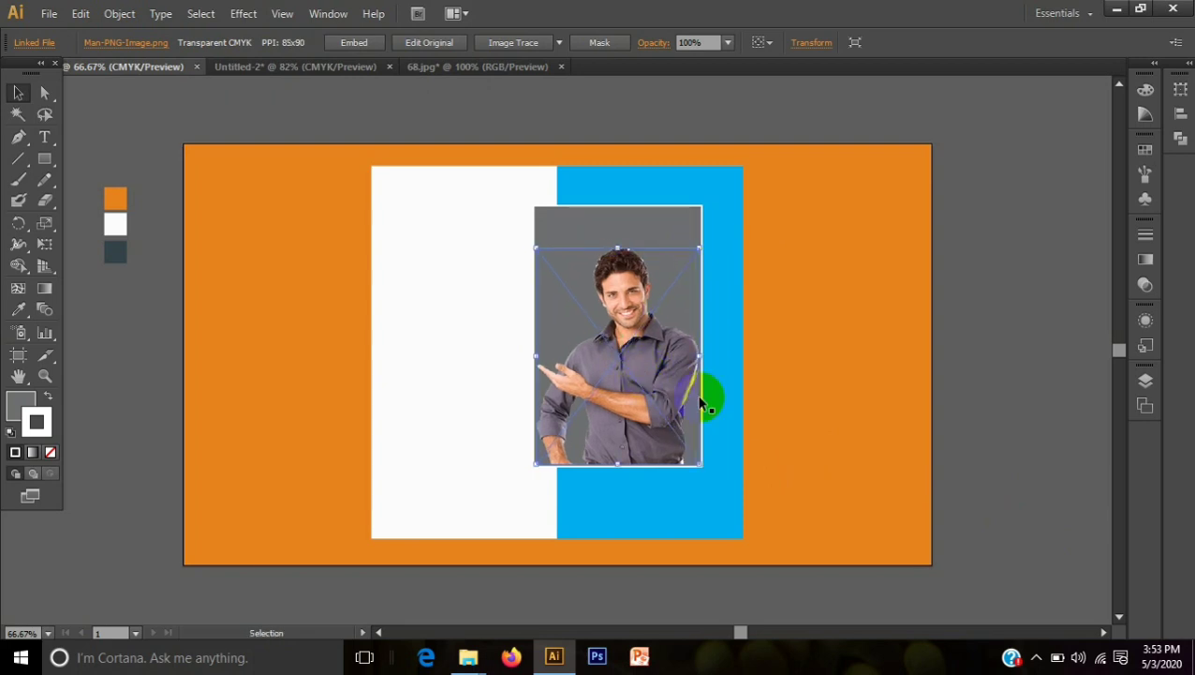
pyautogui.click(1062, 496)
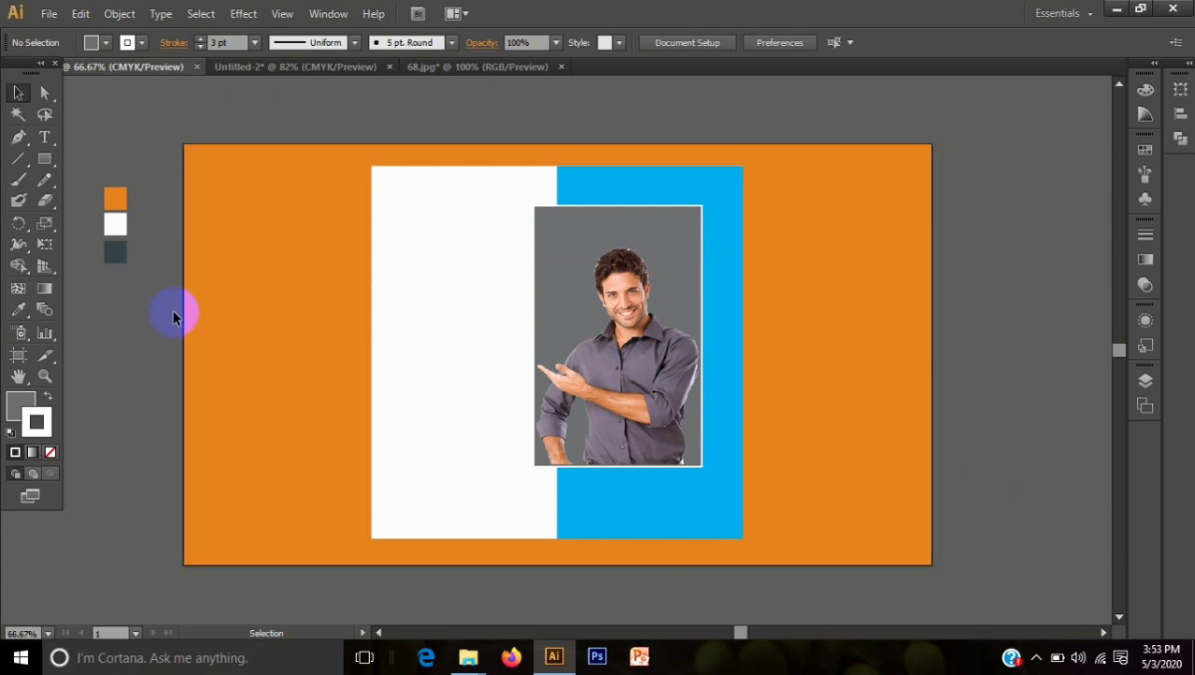
# Start a text object on the orange background beside the white half, using the Nexa Bold font in Regular style.
pyautogui.click(44, 137)
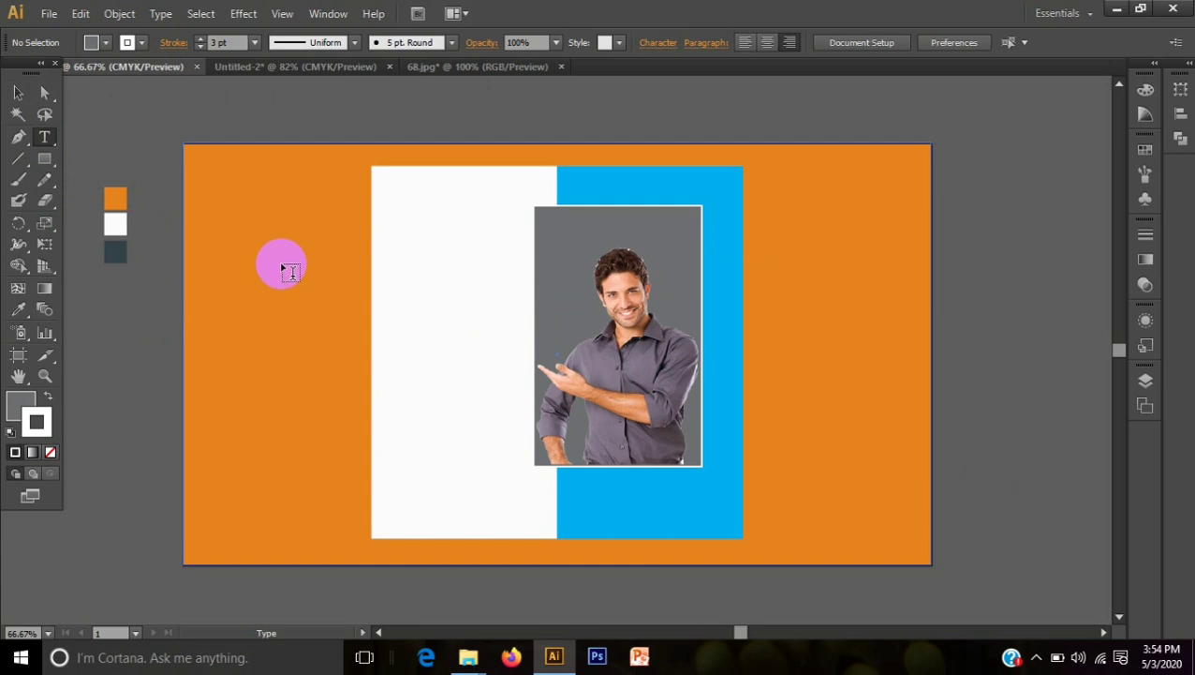
pyautogui.click(250, 212)
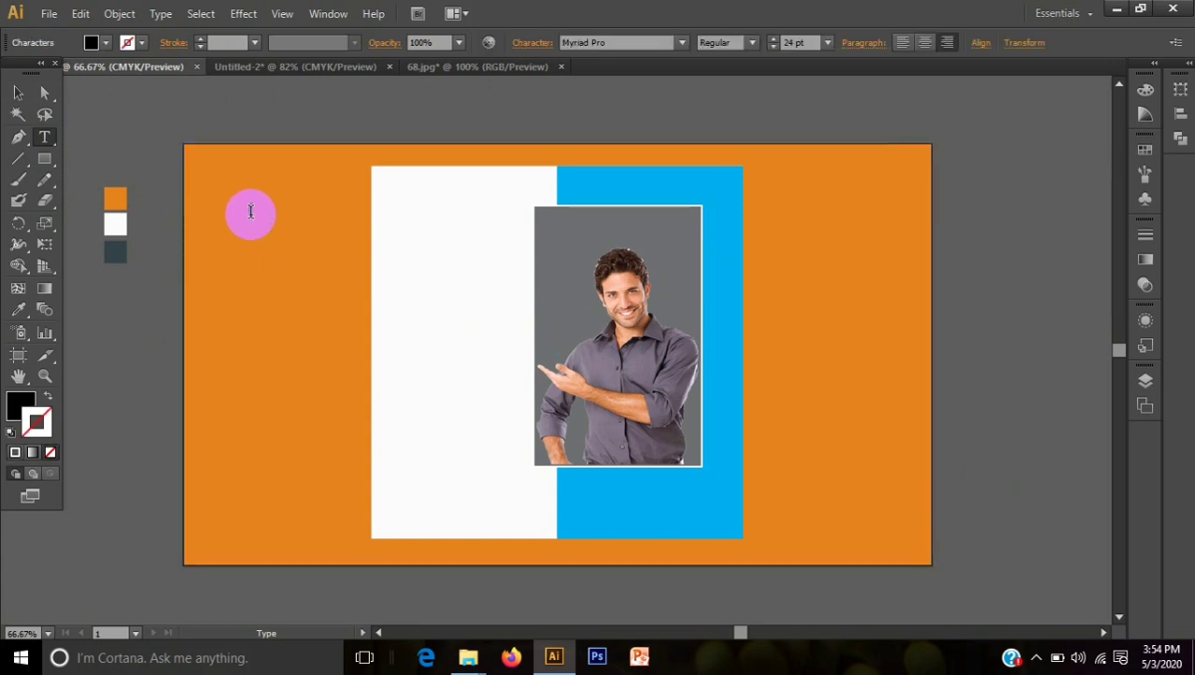
pyautogui.click(683, 45)
pyautogui.click(643, 80)
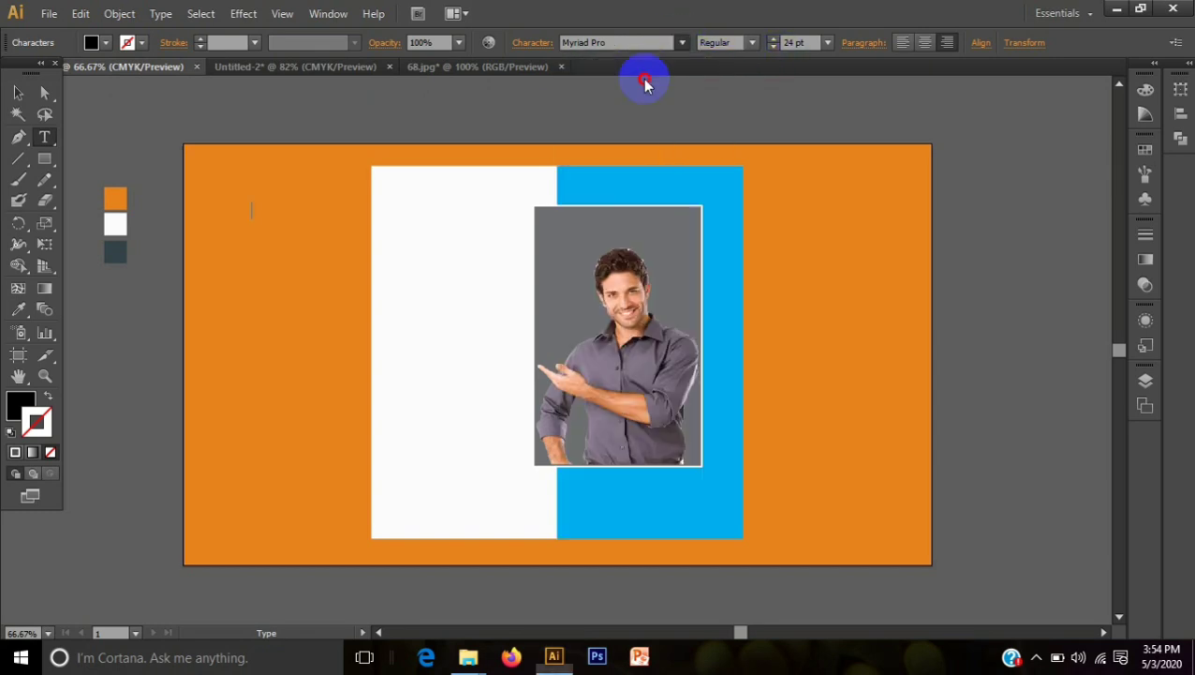
pyautogui.click(683, 42)
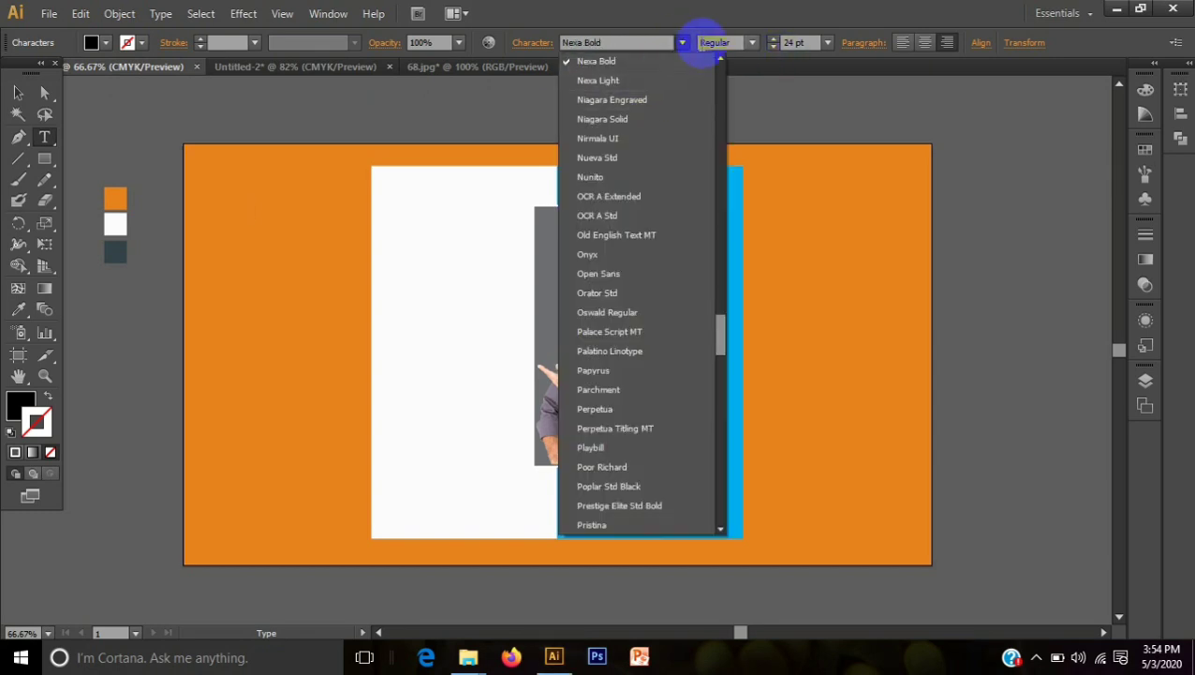
pyautogui.click(751, 44)
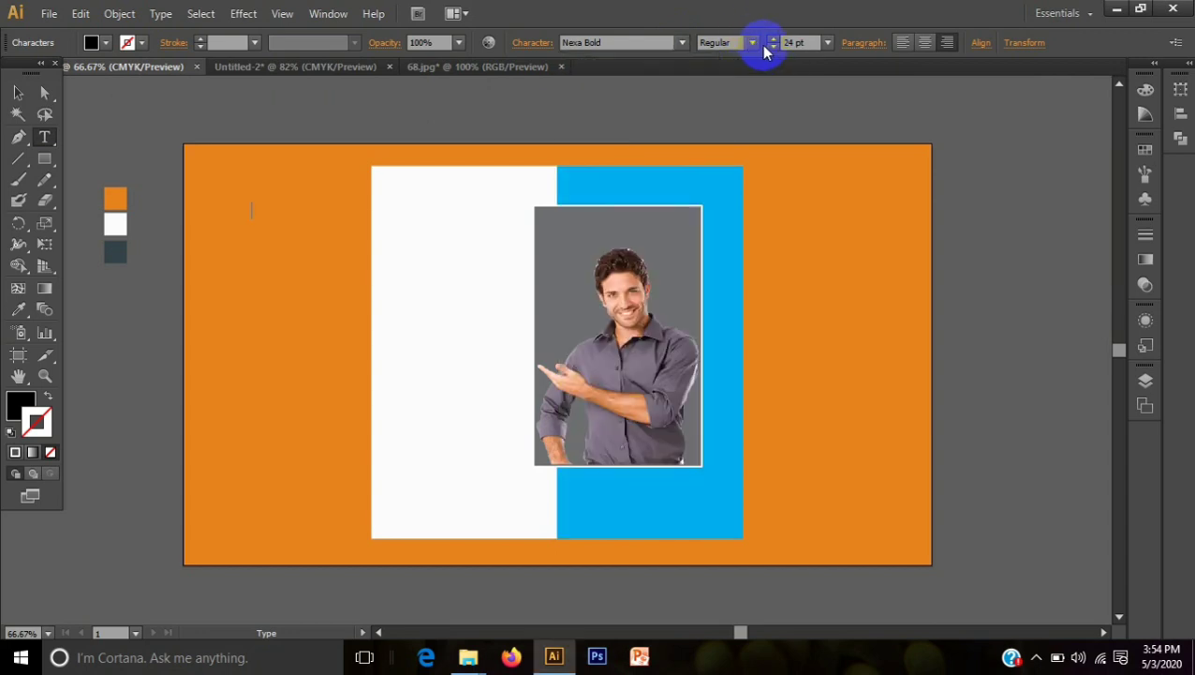
pyautogui.click(752, 44)
pyautogui.click(748, 60)
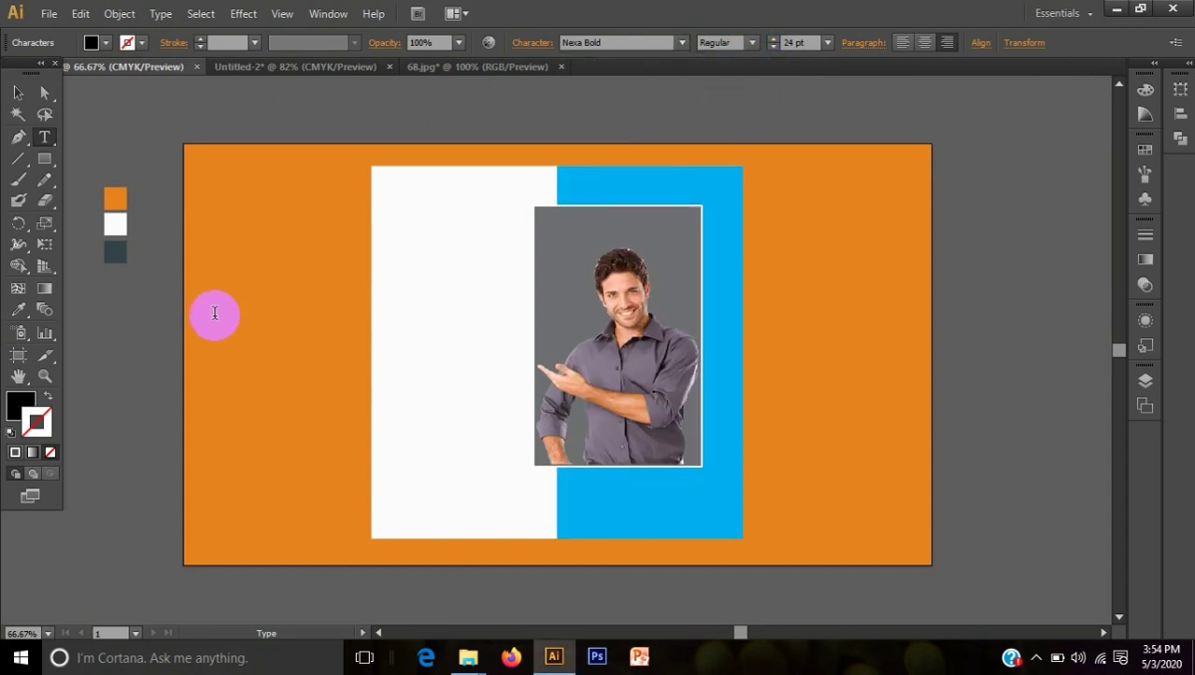
# Write LAST and CHANGE on two black lines, followed by FOR and THE OFFER on two lines in light orange.
pyautogui.click(236, 246)
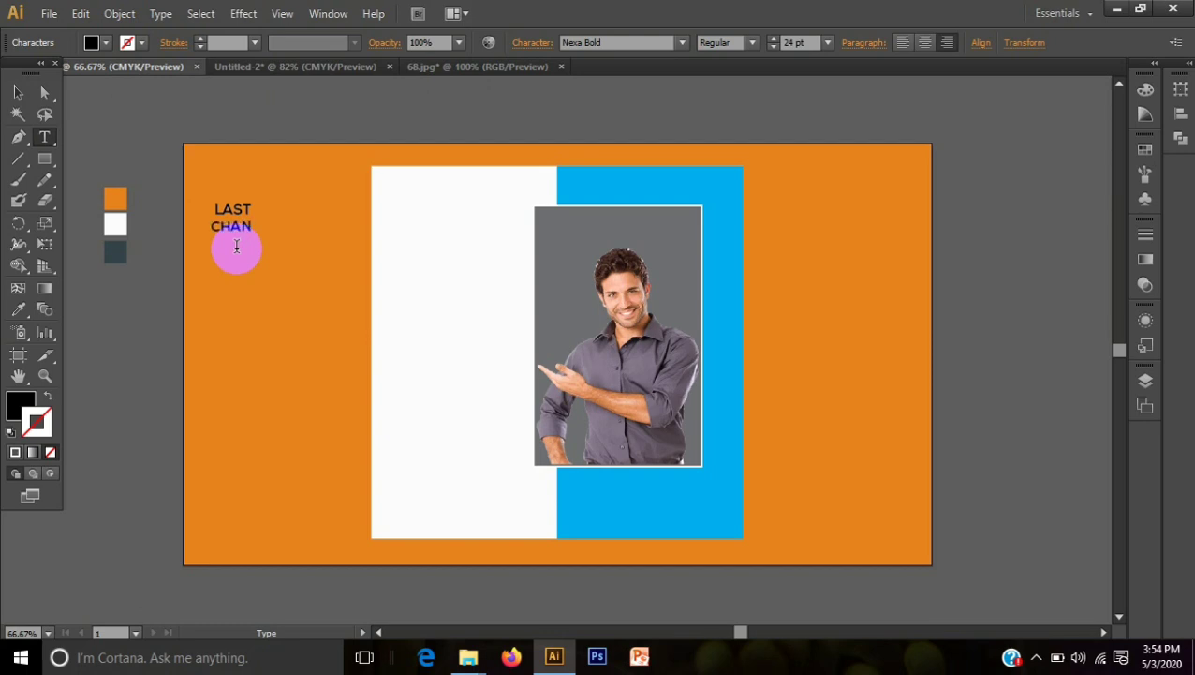
pyautogui.write('GE')
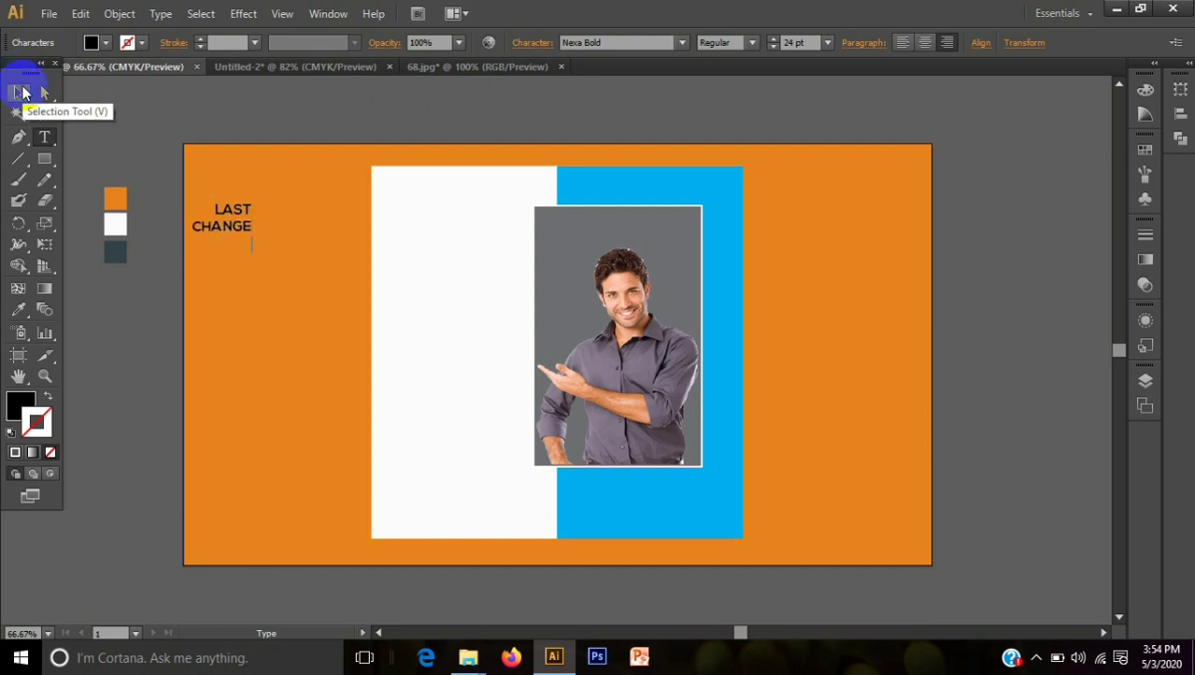
pyautogui.click(108, 44)
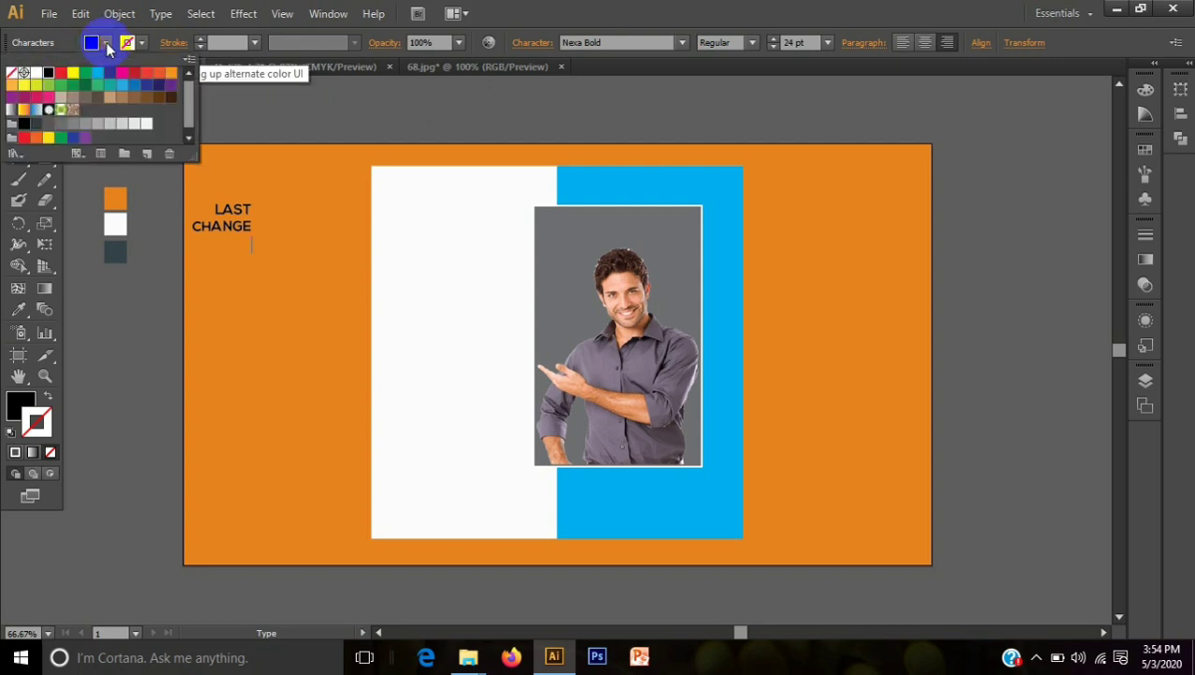
pyautogui.click(11, 86)
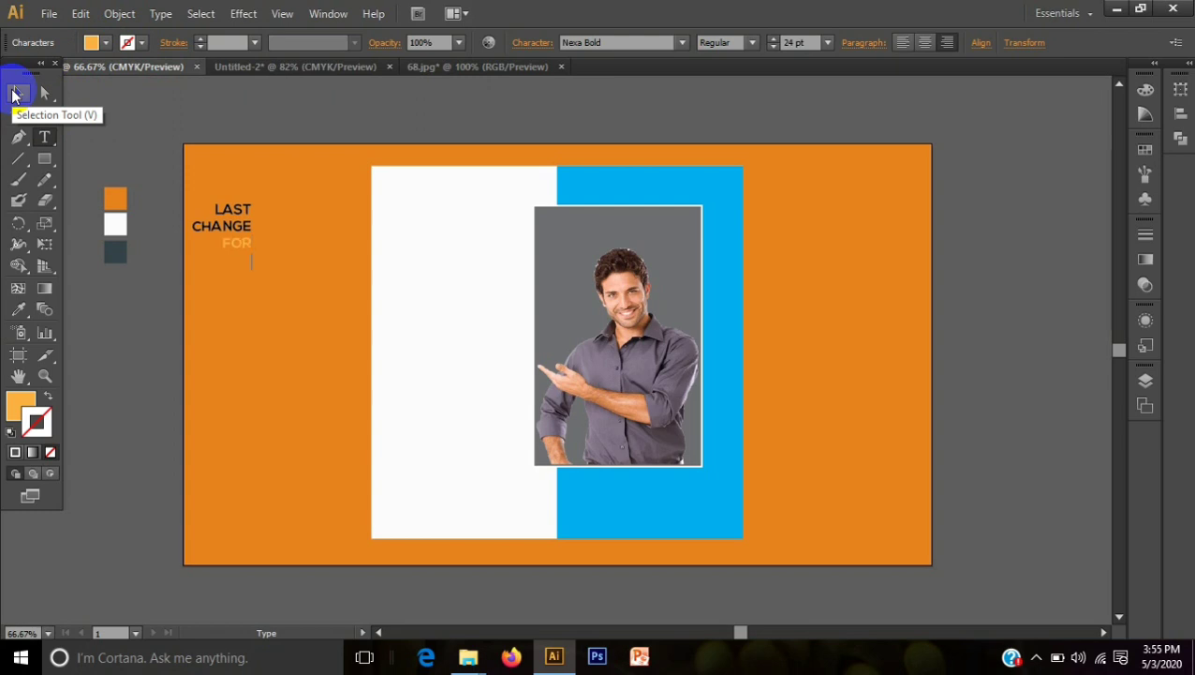
pyautogui.write('THE OFFER')
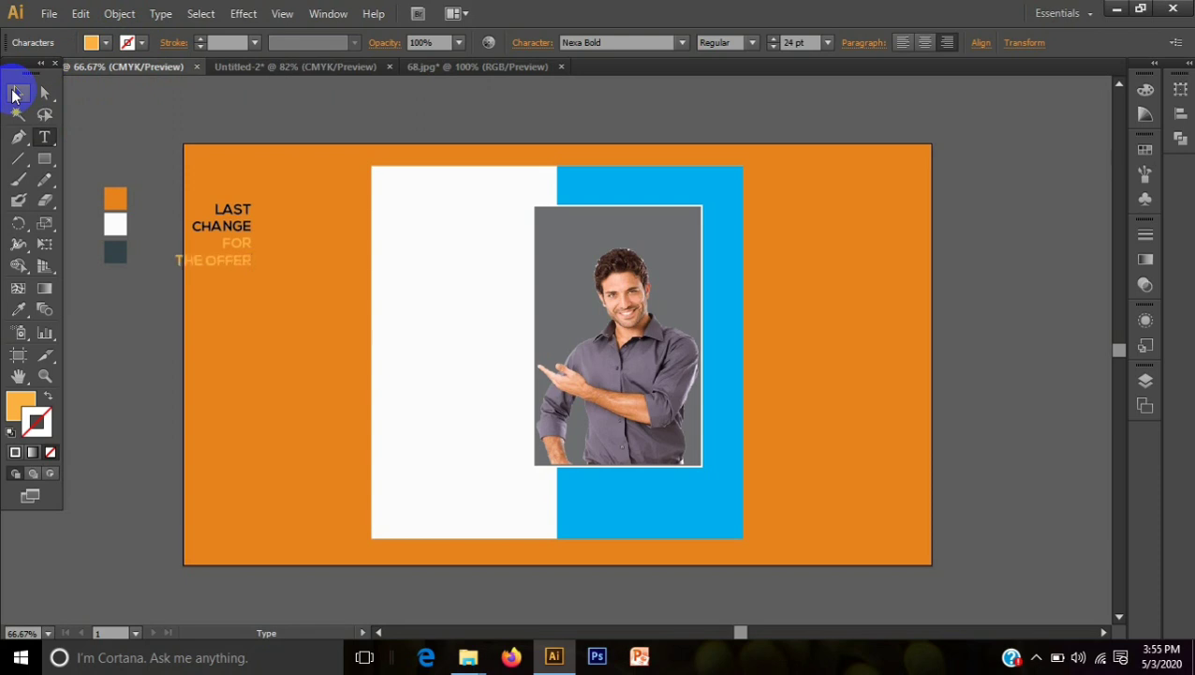
# Move the headline text onto the upper part of the white half, just beside the man's photo.
pyautogui.click(17, 92)
pyautogui.click(212, 258)
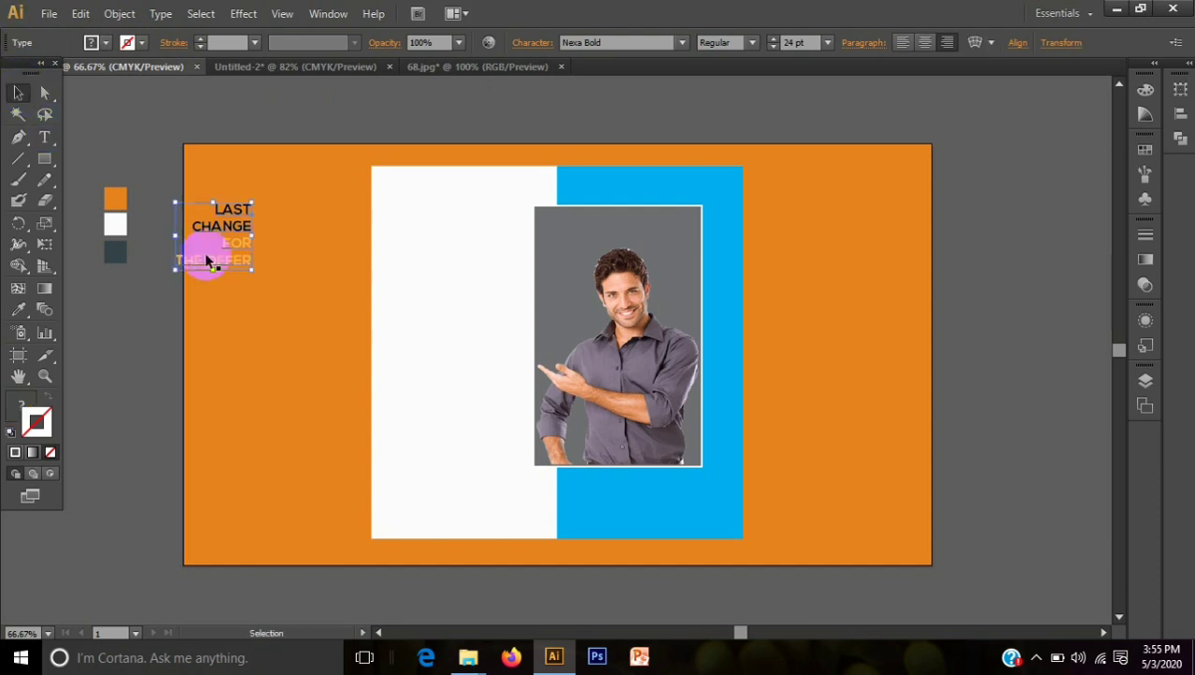
pyautogui.moveTo(227, 225); pyautogui.dragTo(495, 234)
pyautogui.click(990, 397)
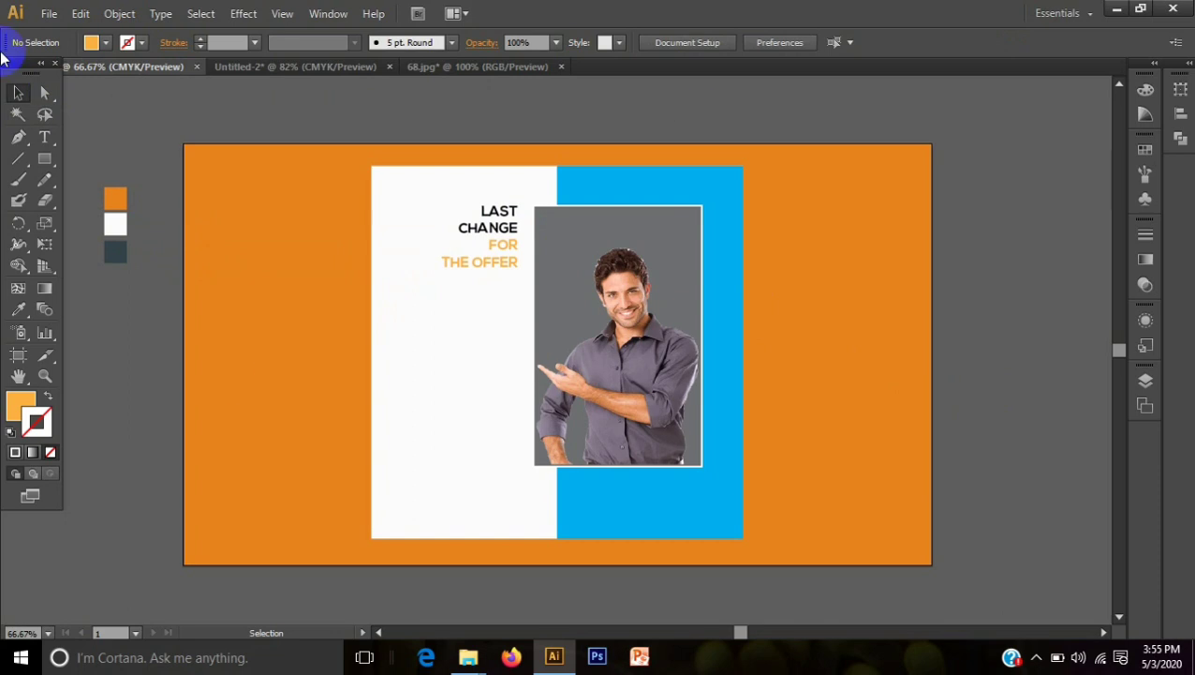
# Draw a light orange circle on the white half below the headline text.
pyautogui.click(37, 357)
pyautogui.click(44, 159)
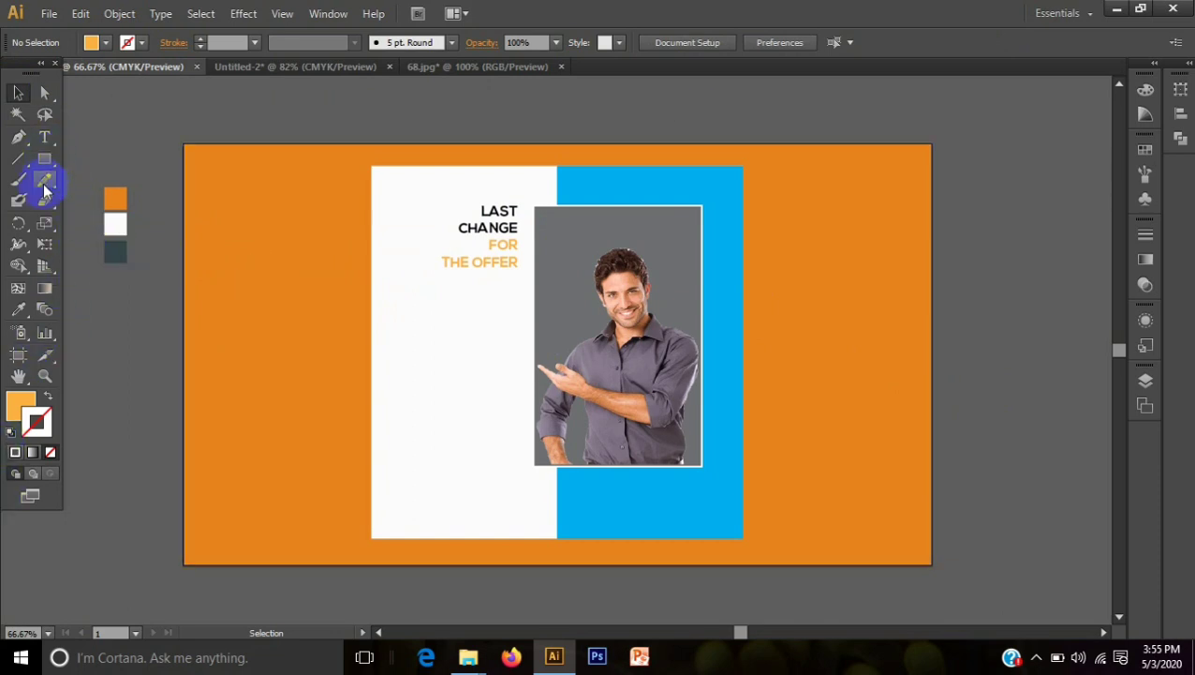
pyautogui.click(111, 200)
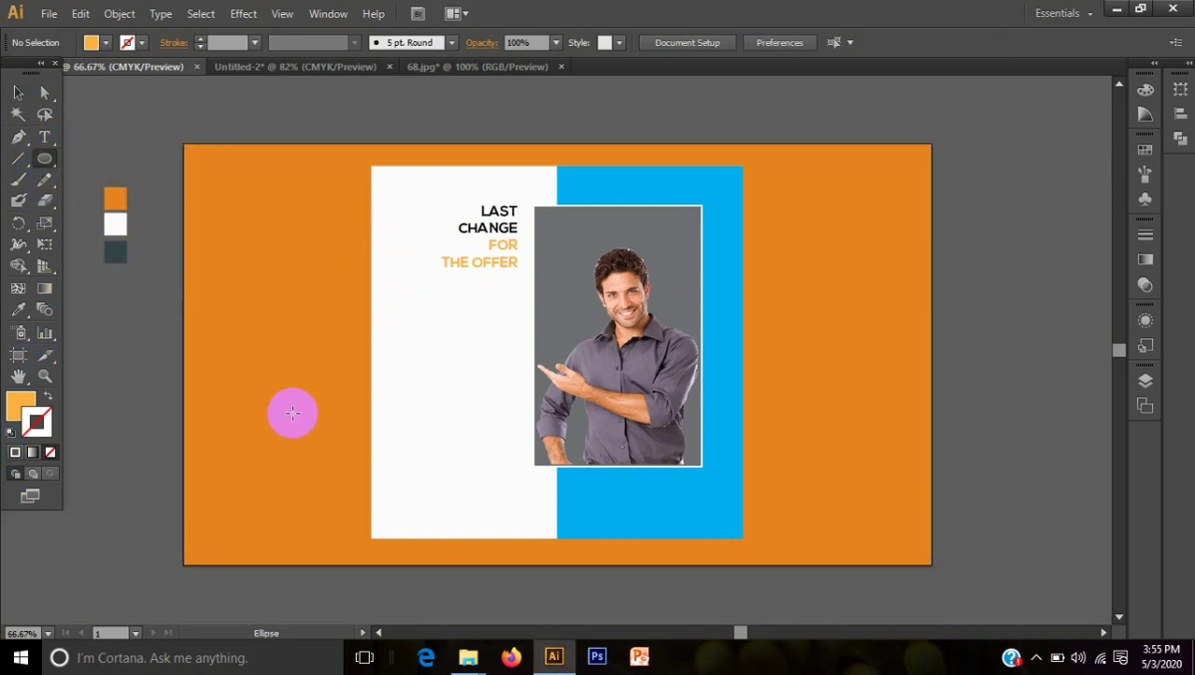
pyautogui.moveTo(415, 325); pyautogui.dragTo(505, 432)
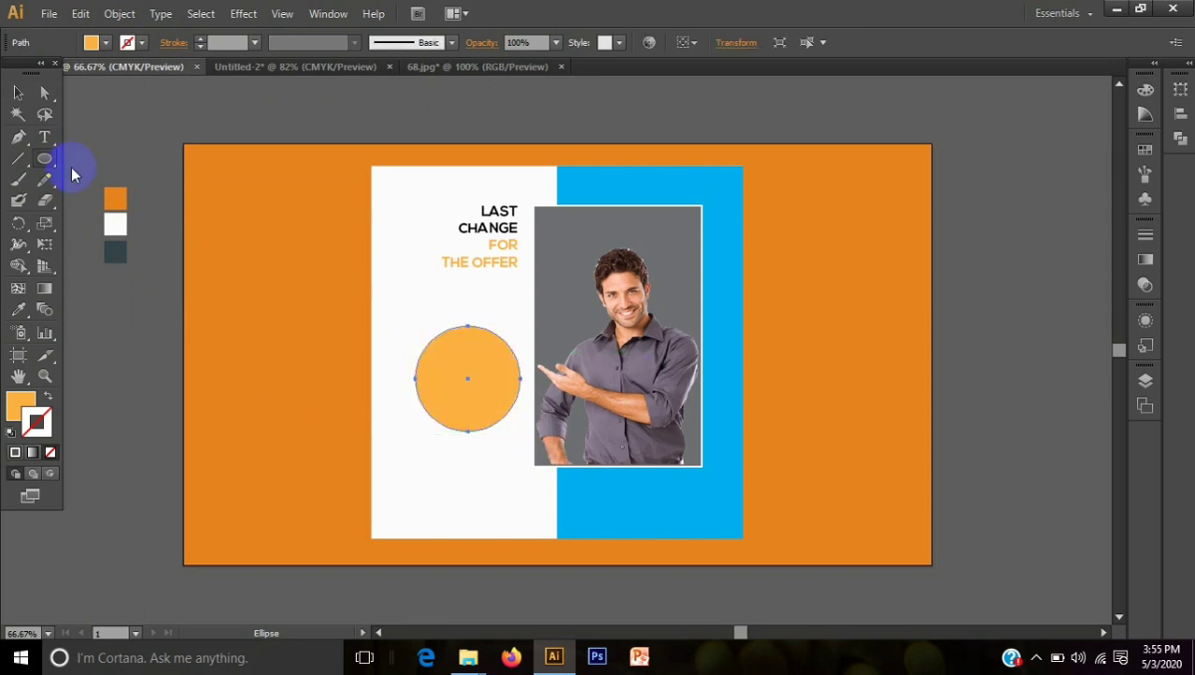
# Give the orange circle a white stroke with a weight of 6 pt.
pyautogui.click(14, 91)
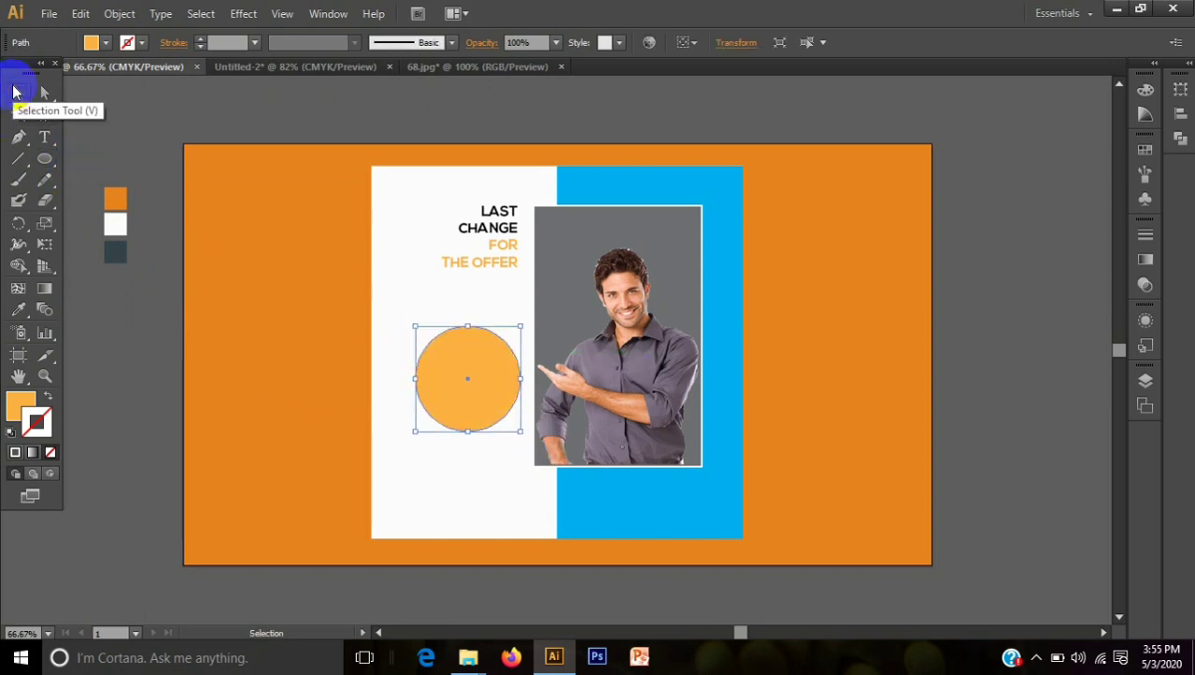
pyautogui.click(142, 43)
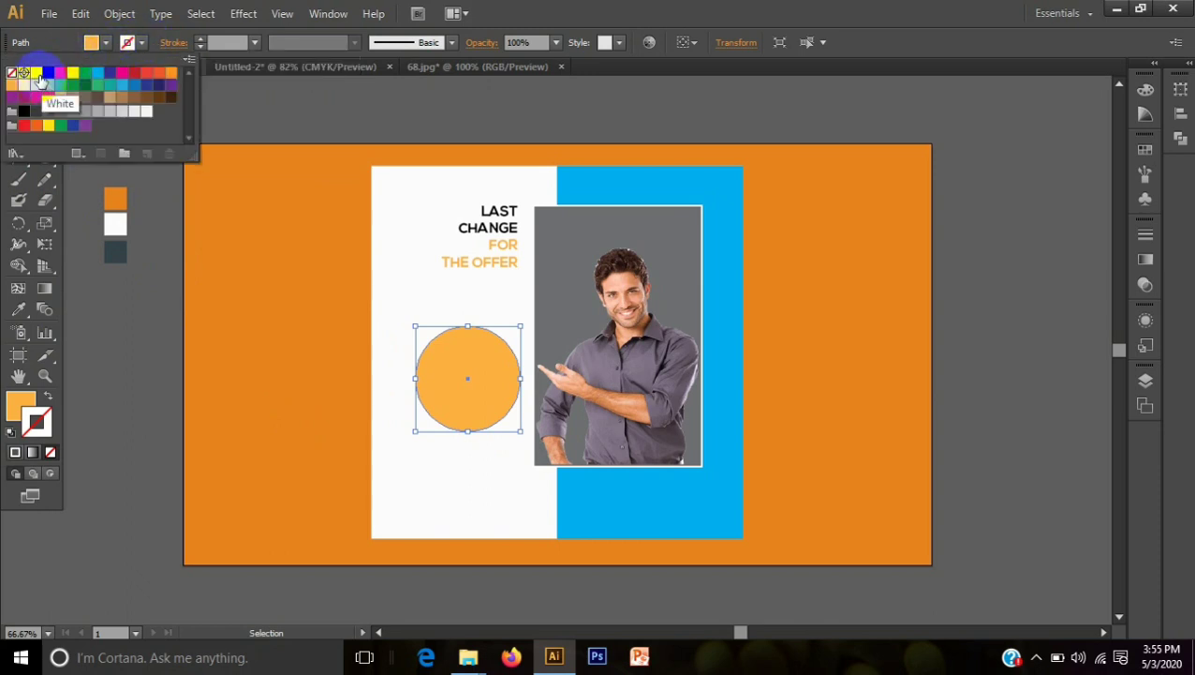
pyautogui.click(40, 81)
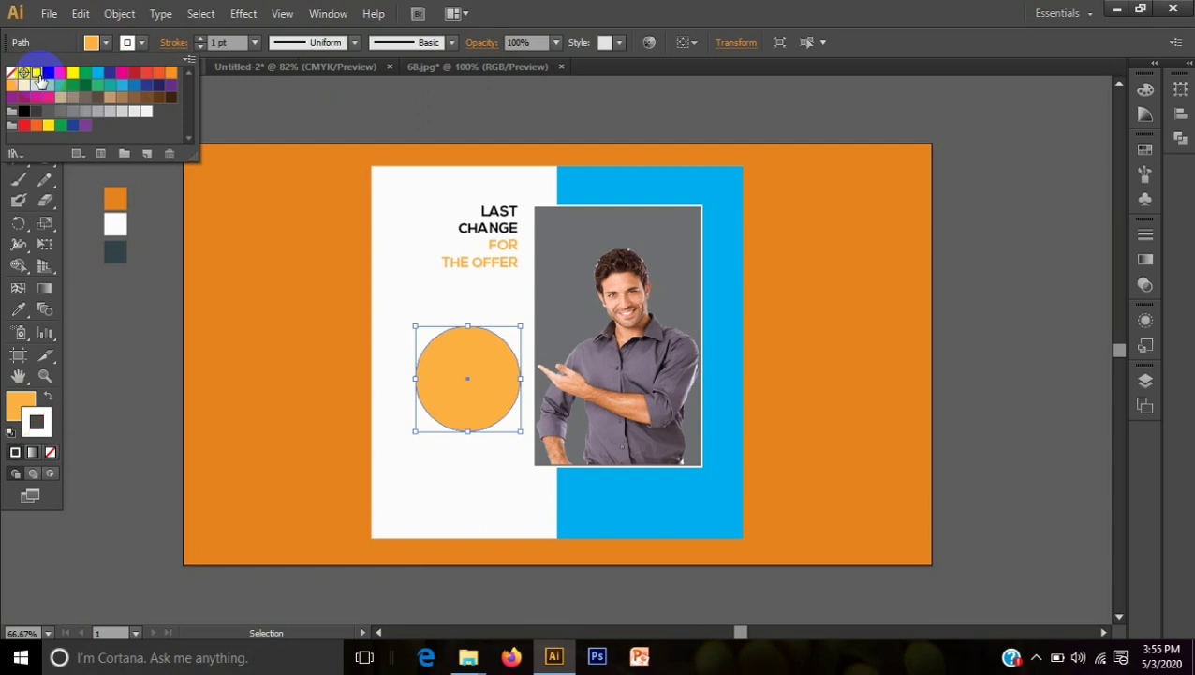
pyautogui.click(73, 72)
pyautogui.click(142, 41)
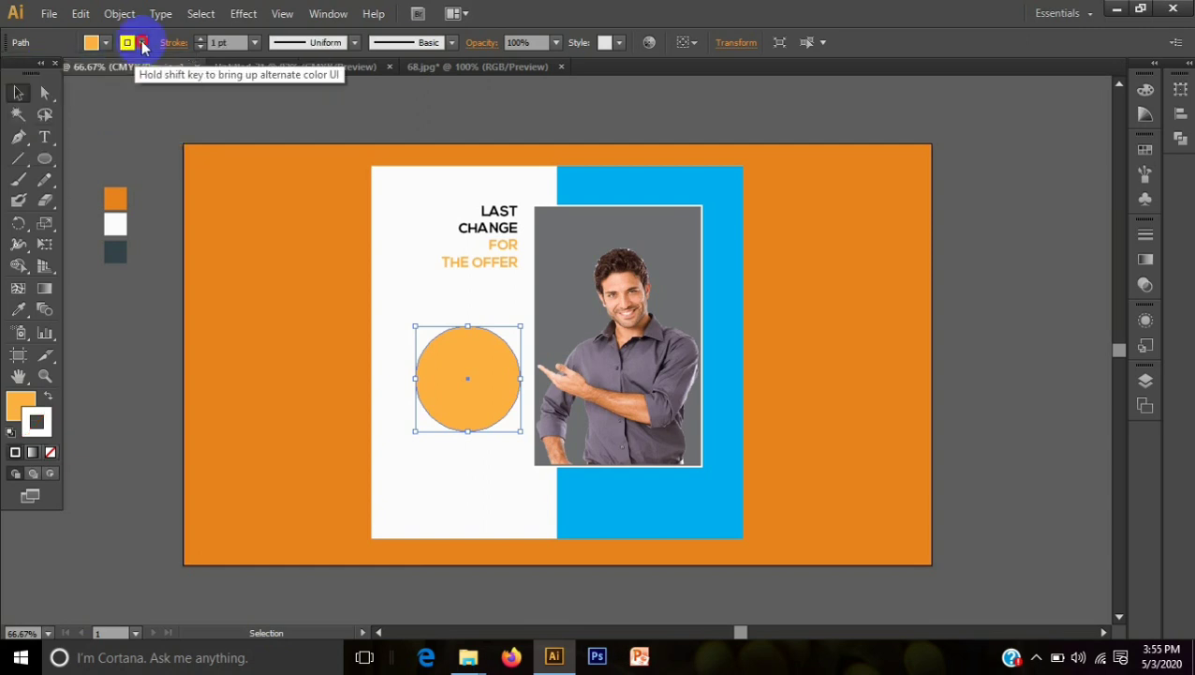
pyautogui.click(143, 44)
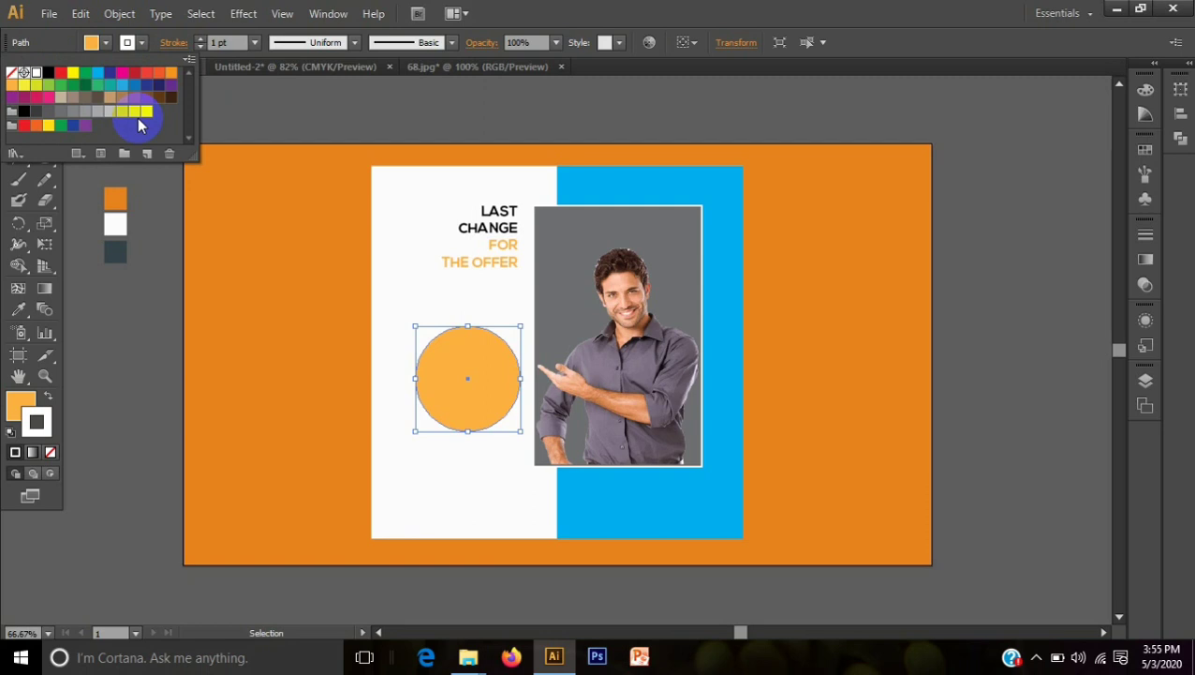
pyautogui.click(200, 41)
pyautogui.click(199, 40)
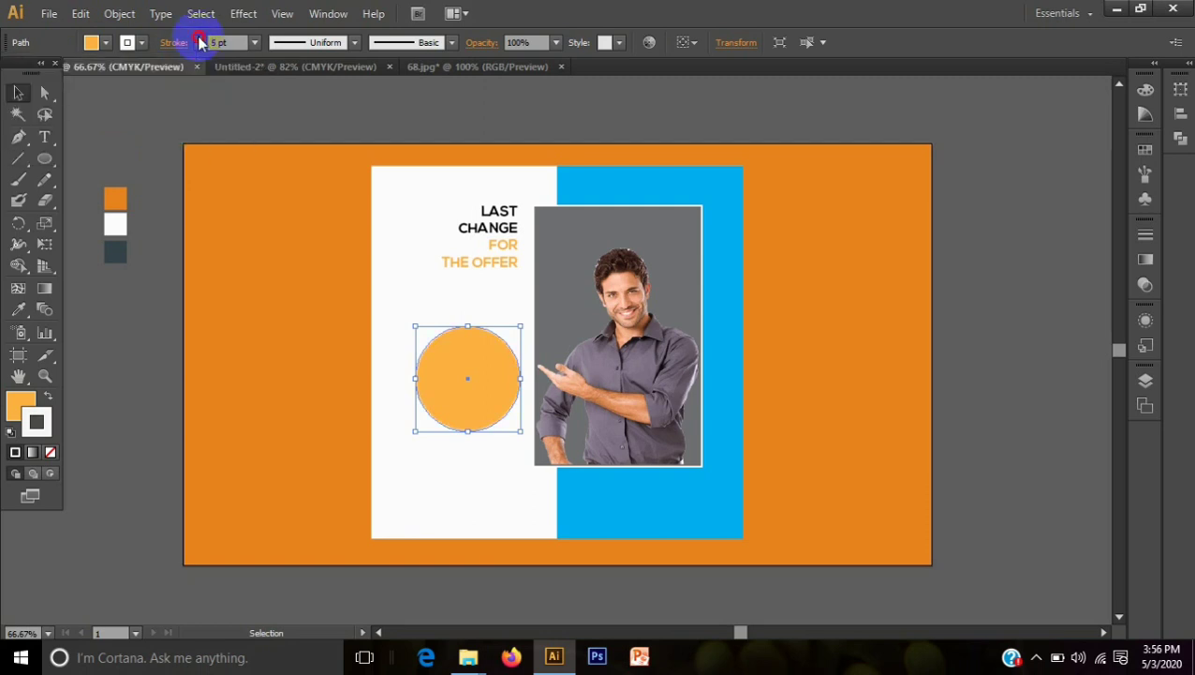
pyautogui.click(108, 353)
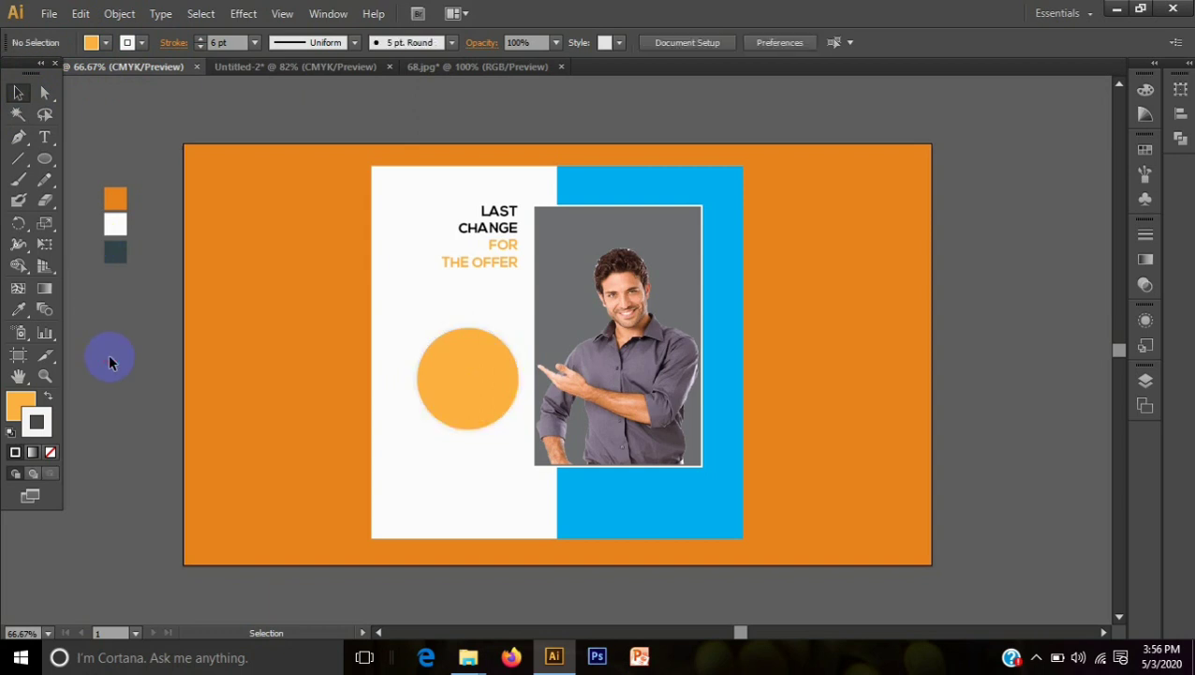
# Shift the orange circle slightly away from the photo and place a smaller copy of it concentrically on top.
pyautogui.moveTo(467, 400); pyautogui.dragTo(451, 401)
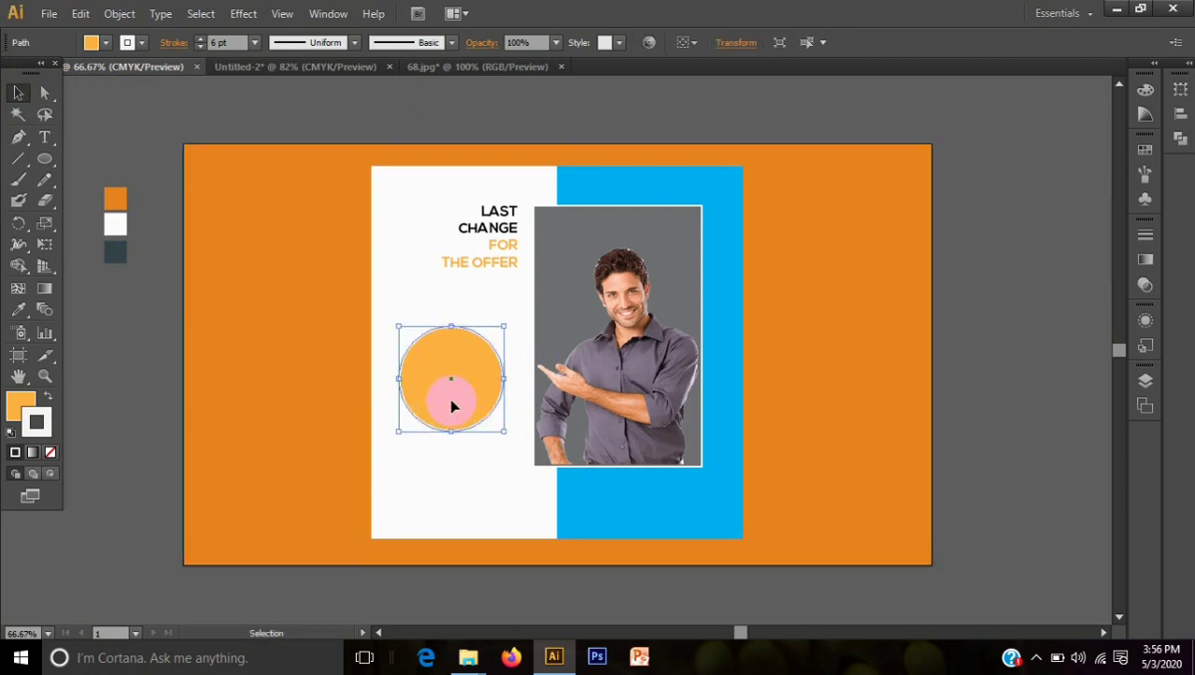
pyautogui.click(81, 13)
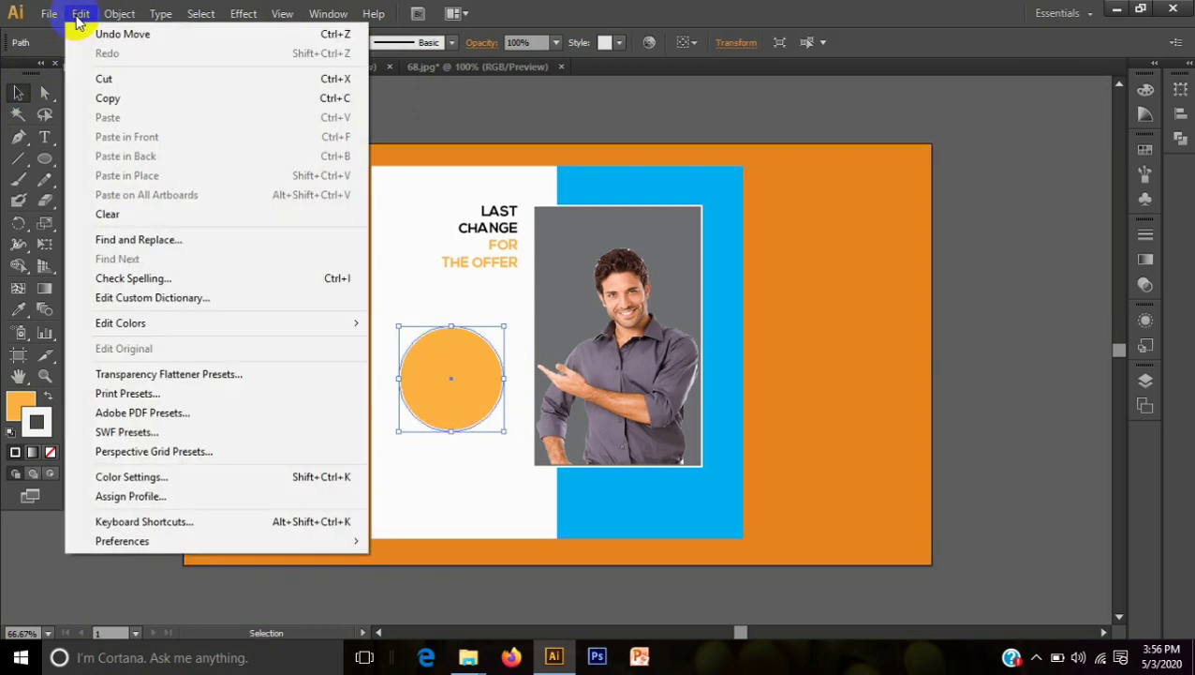
pyautogui.click(109, 99)
pyautogui.click(81, 14)
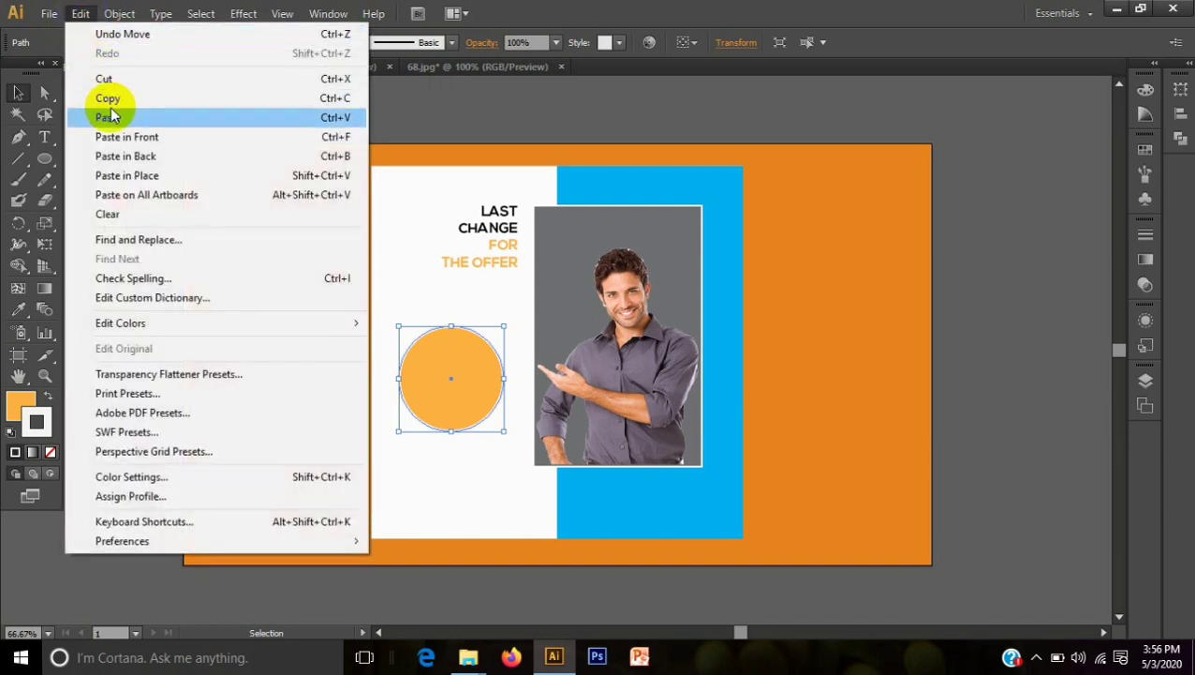
pyautogui.click(108, 116)
pyautogui.moveTo(575, 392); pyautogui.dragTo(466, 420)
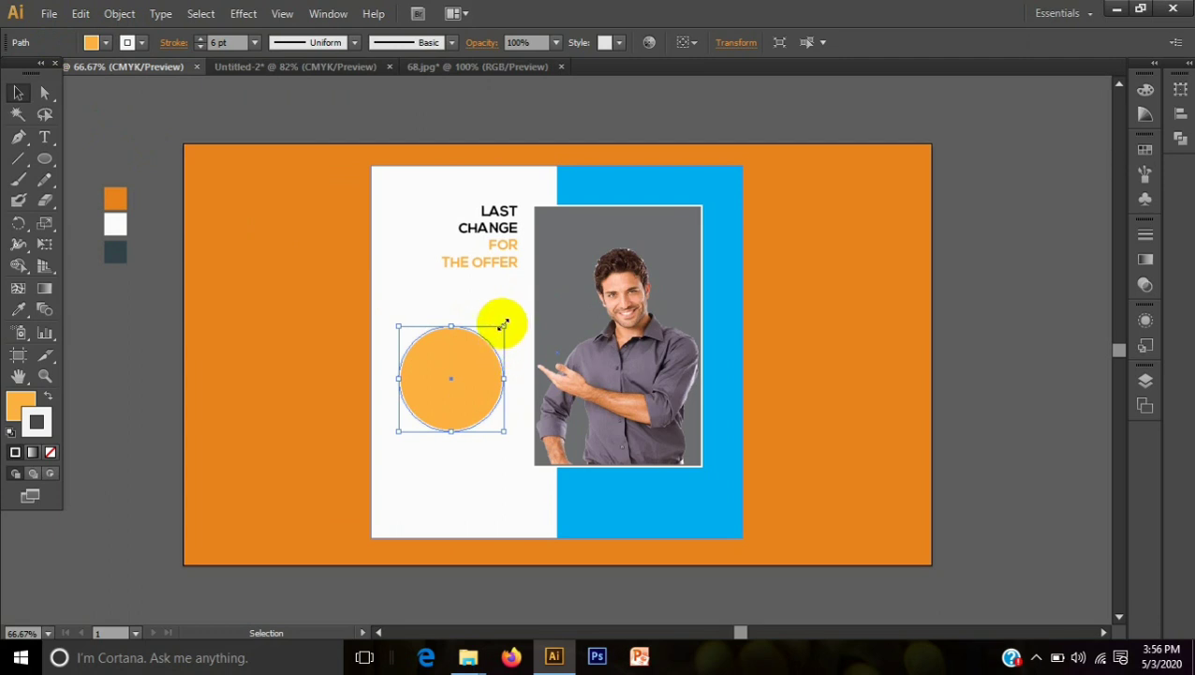
pyautogui.moveTo(504, 326); pyautogui.dragTo(493, 340)
pyautogui.moveTo(469, 392); pyautogui.dragTo(473, 394)
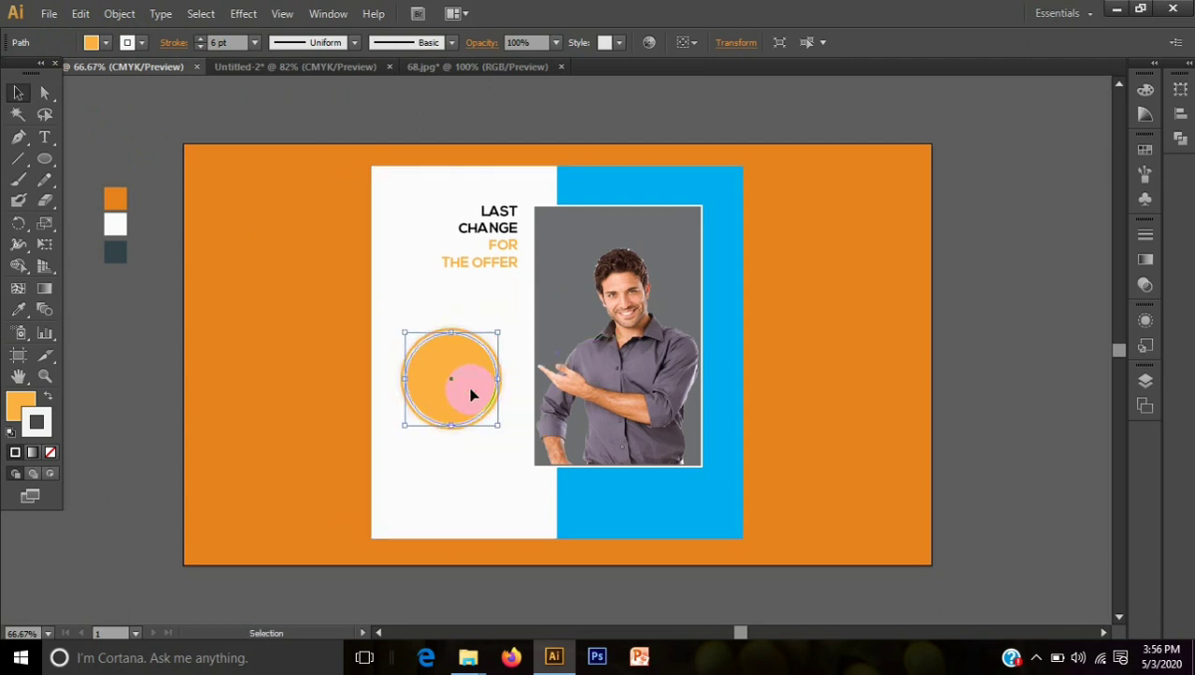
# Remove the white stroke from the outer orange circle, leaving only the inner circle with its white ring.
pyautogui.click(469, 355)
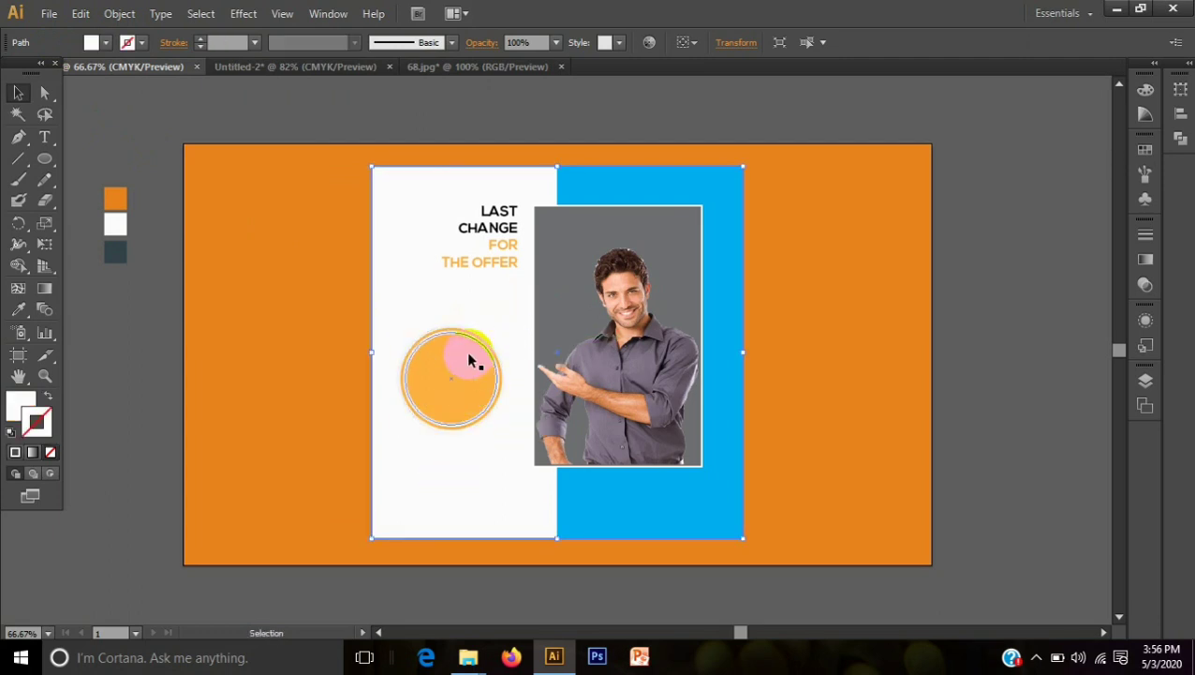
pyautogui.click(459, 326)
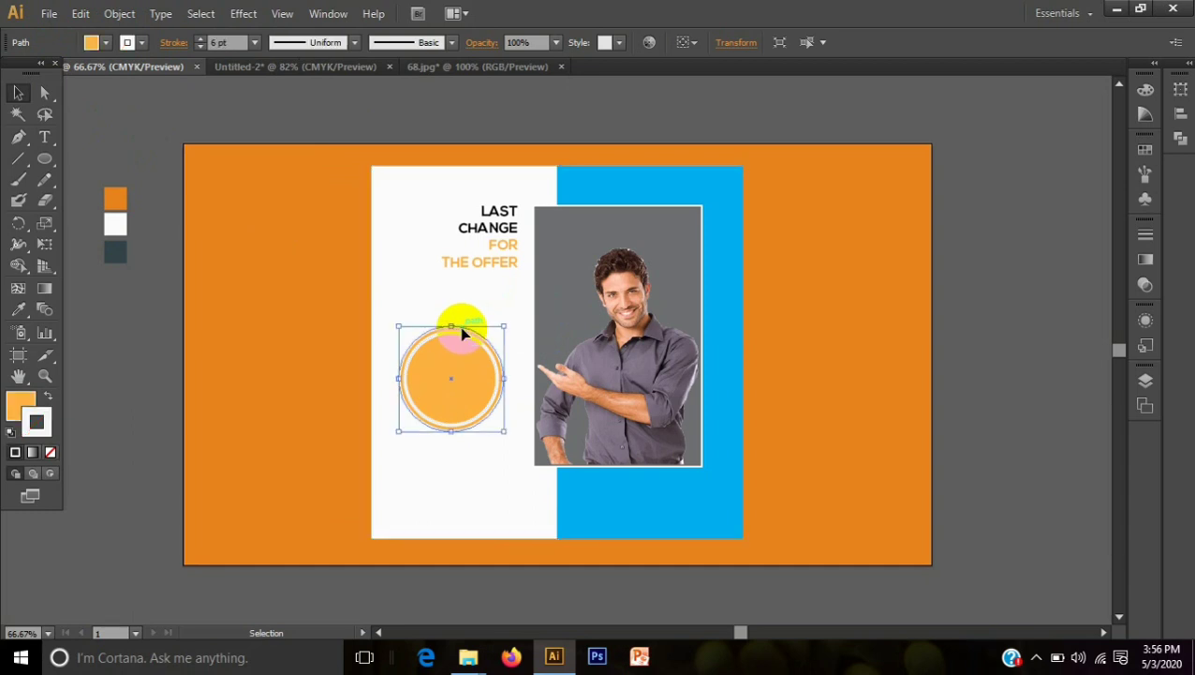
pyautogui.click(106, 42)
pyautogui.click(12, 72)
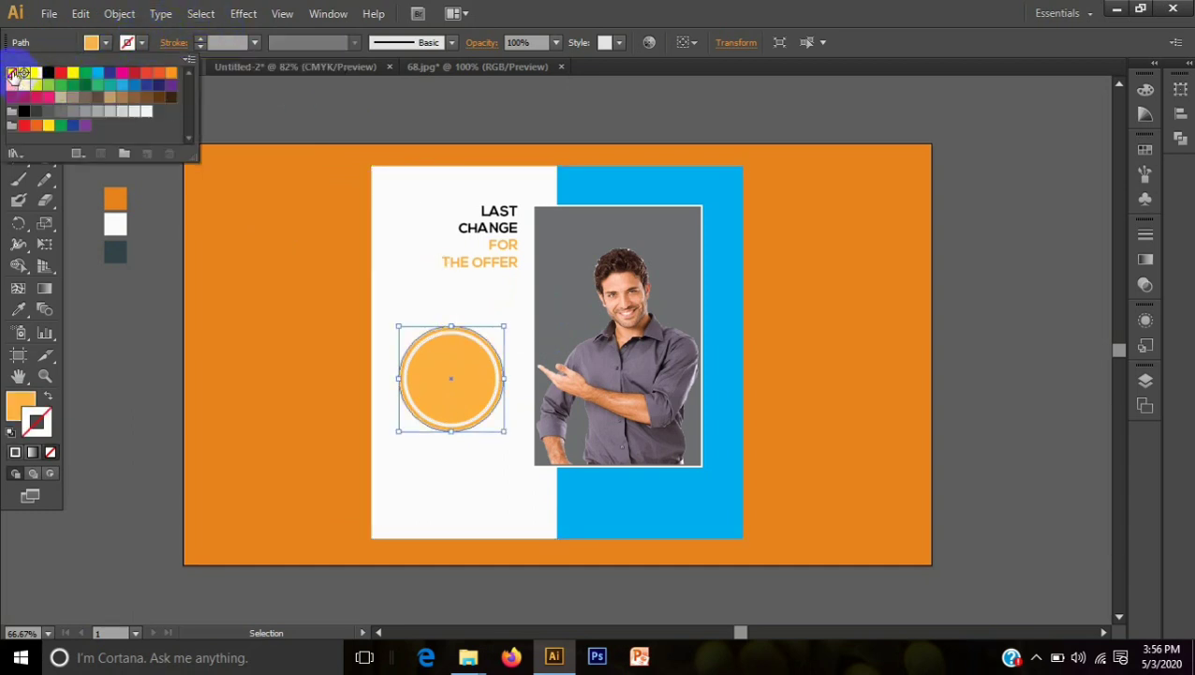
pyautogui.click(130, 330)
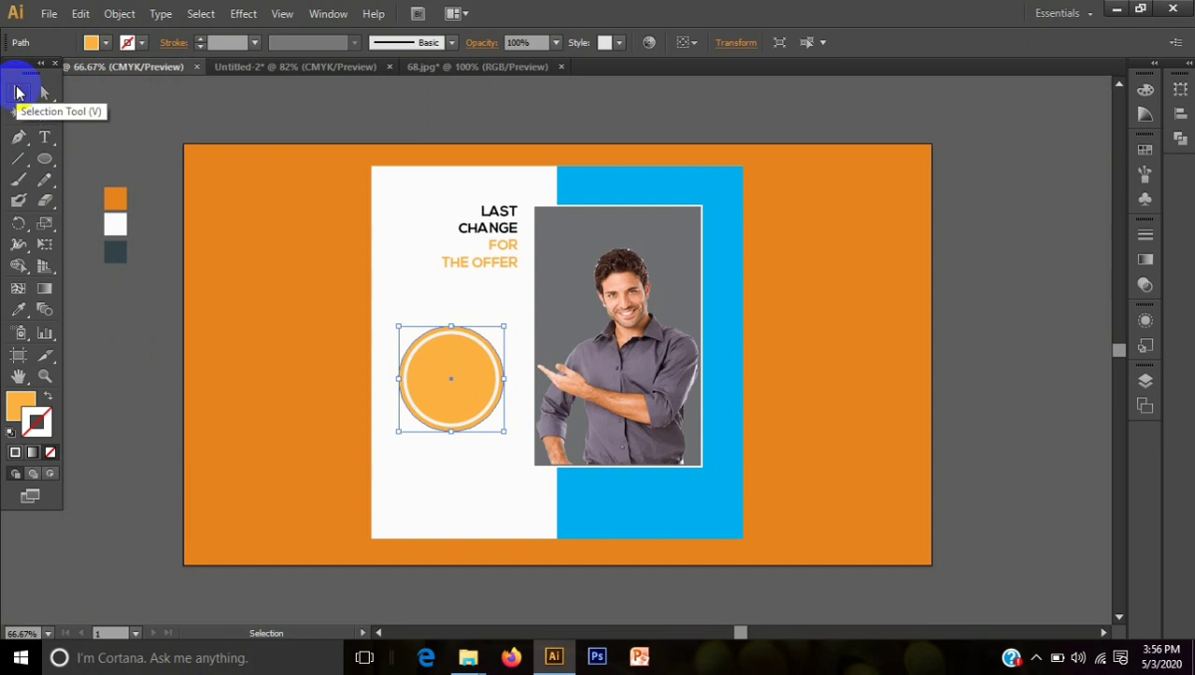
pyautogui.click(139, 352)
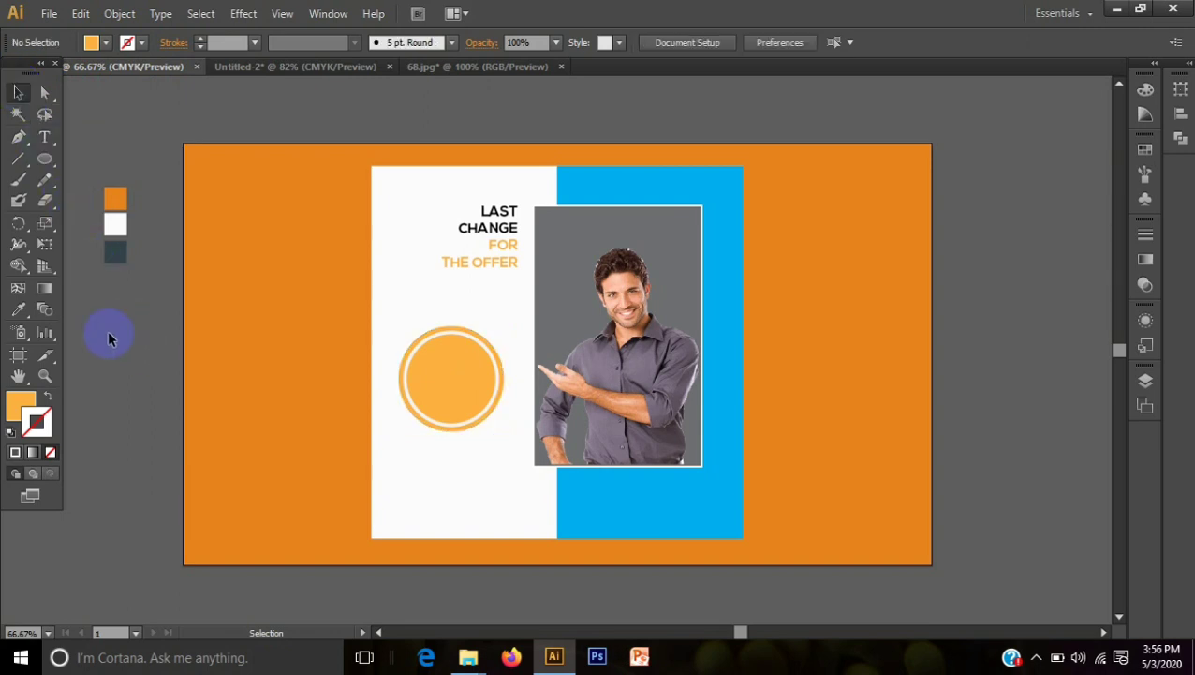
# Add the text "25%" on the orange background beside the flyer and fill it with white.
pyautogui.click(45, 137)
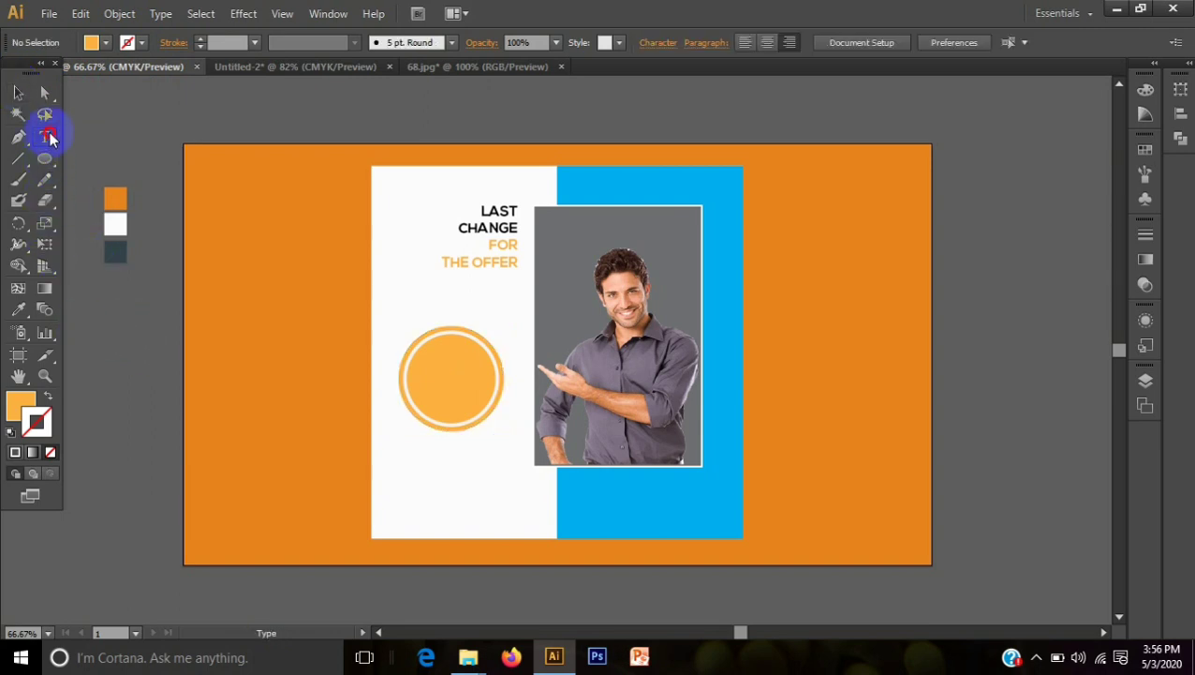
pyautogui.click(233, 380)
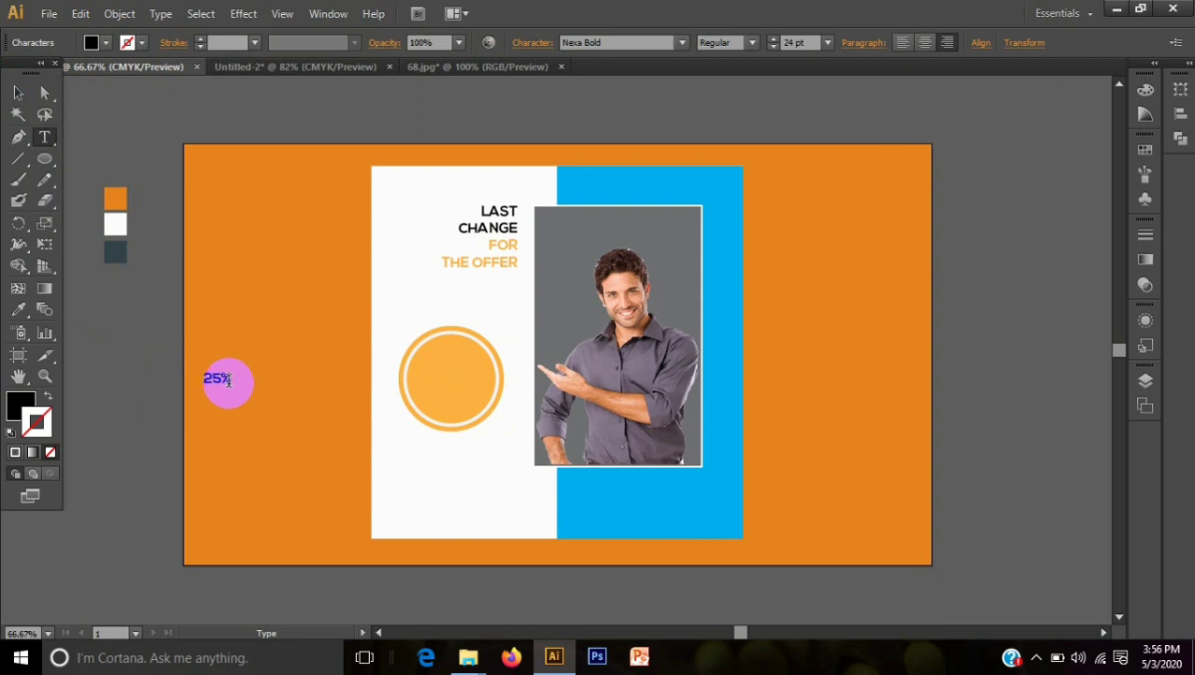
pyautogui.moveTo(228, 379); pyautogui.dragTo(200, 376)
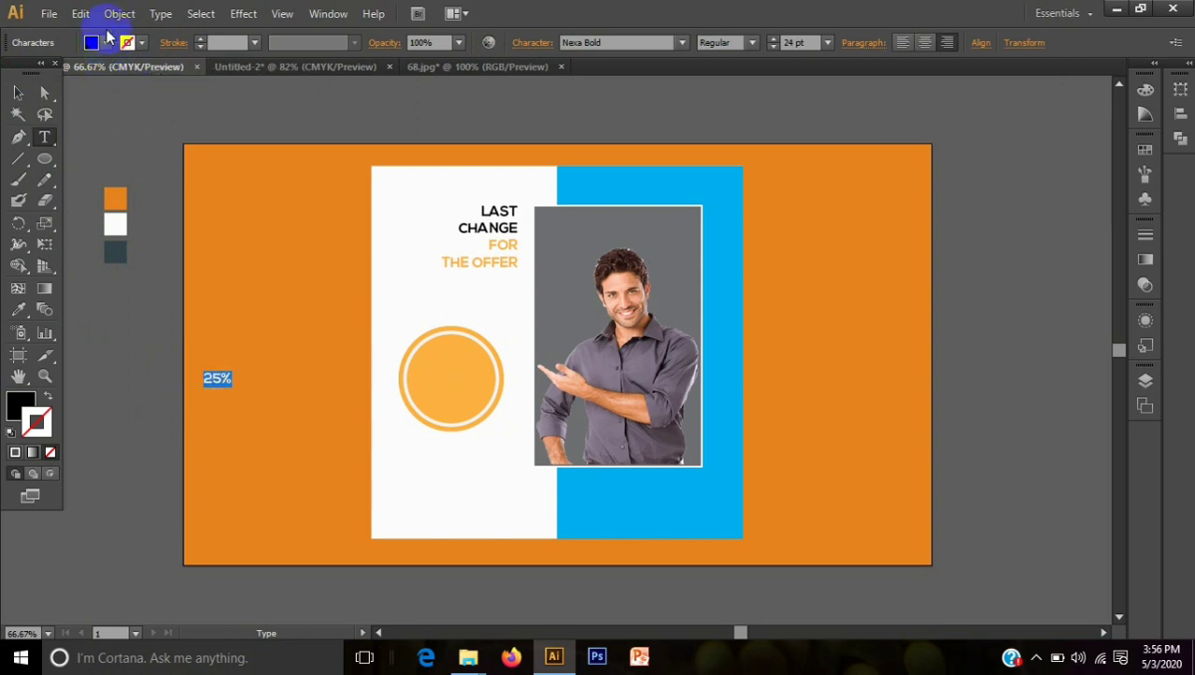
pyautogui.click(106, 42)
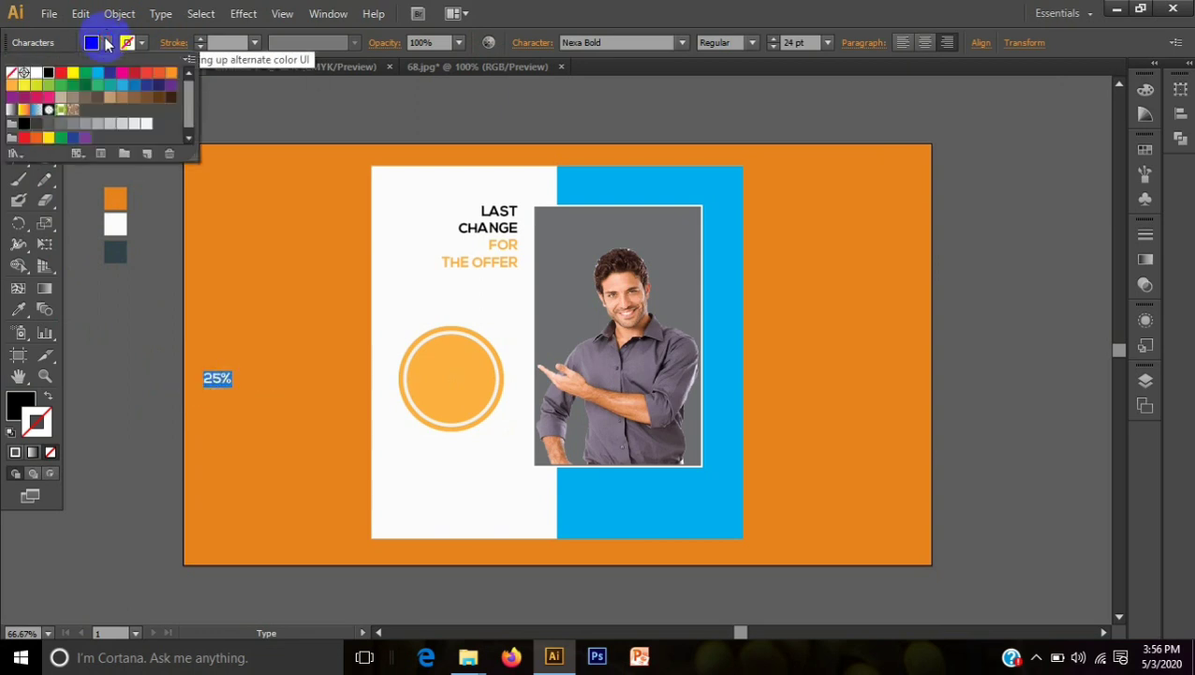
pyautogui.click(149, 125)
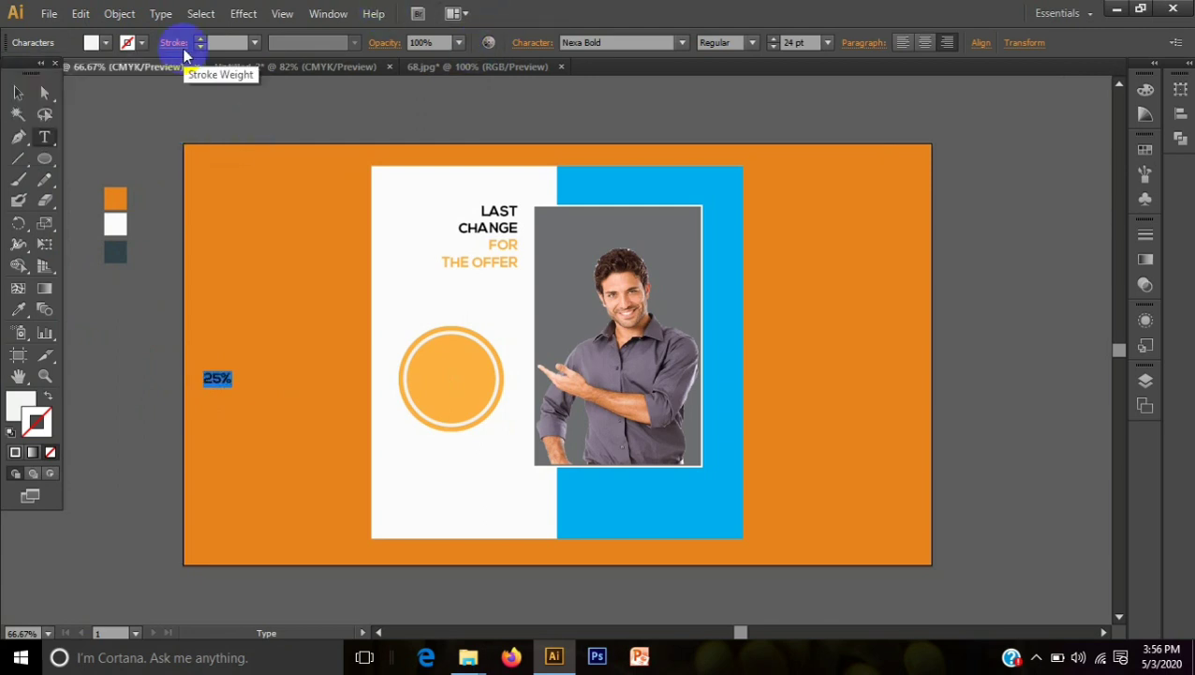
# Place the 25% text in the centre of the orange circle, slightly enlarged and tilted upward.
pyautogui.click(18, 93)
pyautogui.click(213, 418)
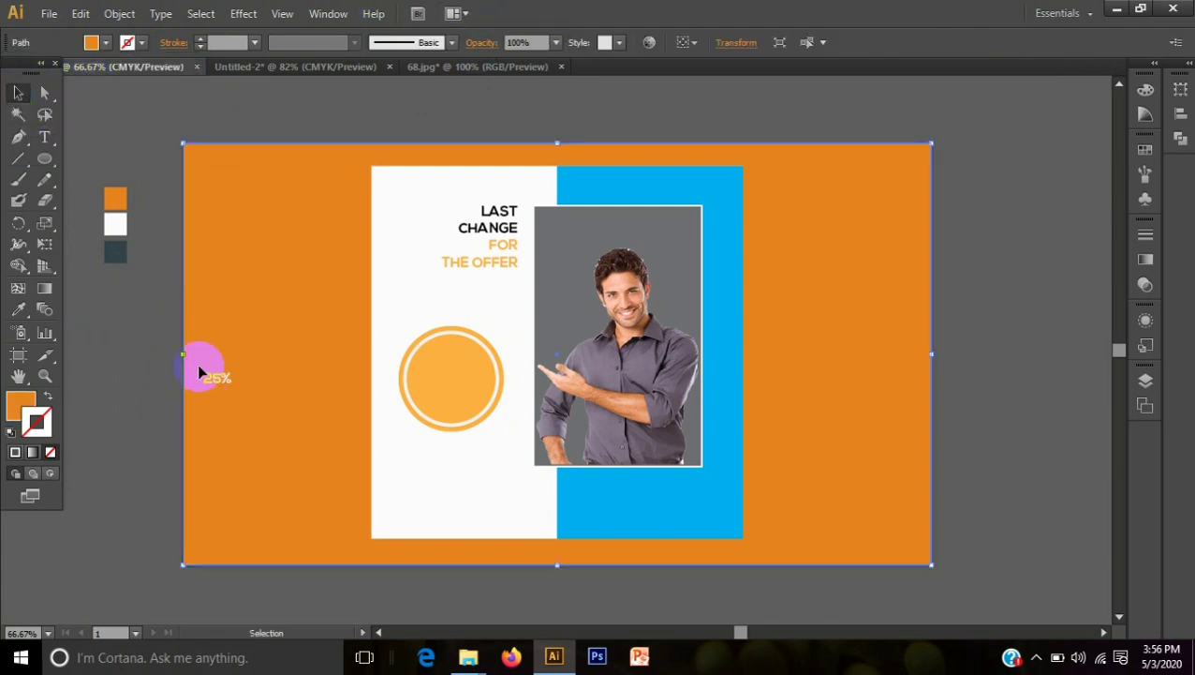
pyautogui.moveTo(217, 376); pyautogui.dragTo(488, 435)
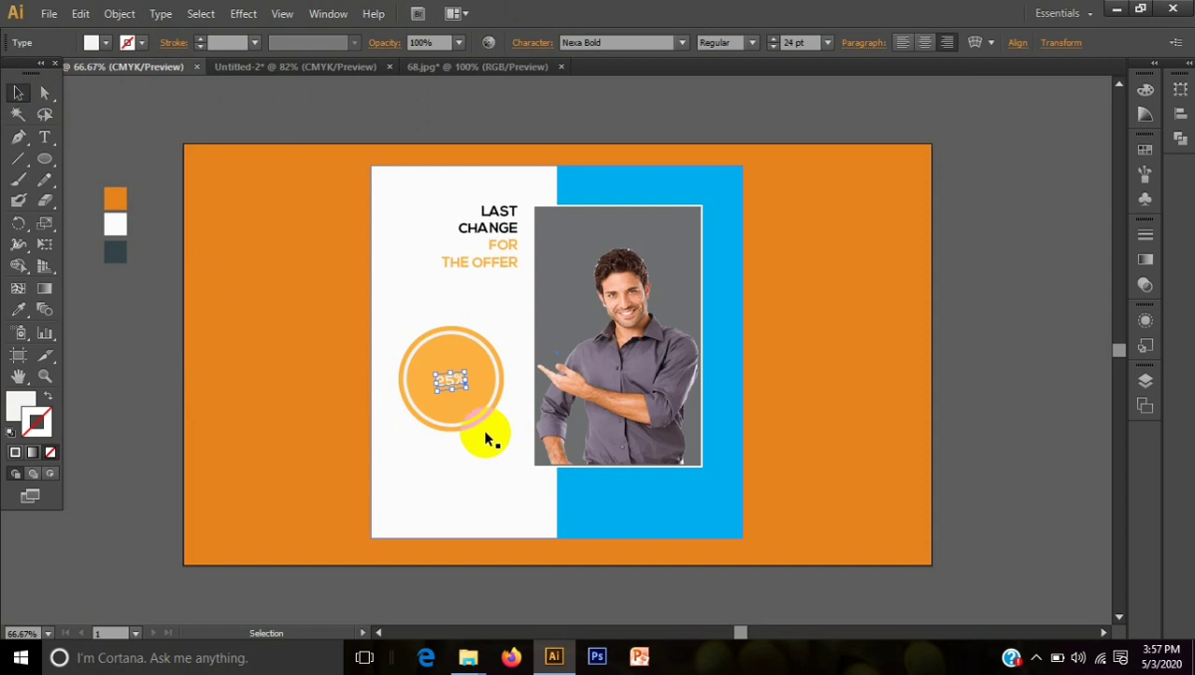
pyautogui.moveTo(453, 368)
pyautogui.mouseDown()
pyautogui.moveTo(476, 356)
pyautogui.moveTo(449, 383)
pyautogui.mouseUp()
pyautogui.click(183, 356)
pyautogui.click(325, 386)
# Add the text "SHOP" on the orange background beside the flyer and set its font to Roboto Bold Italic.
pyautogui.click(45, 136)
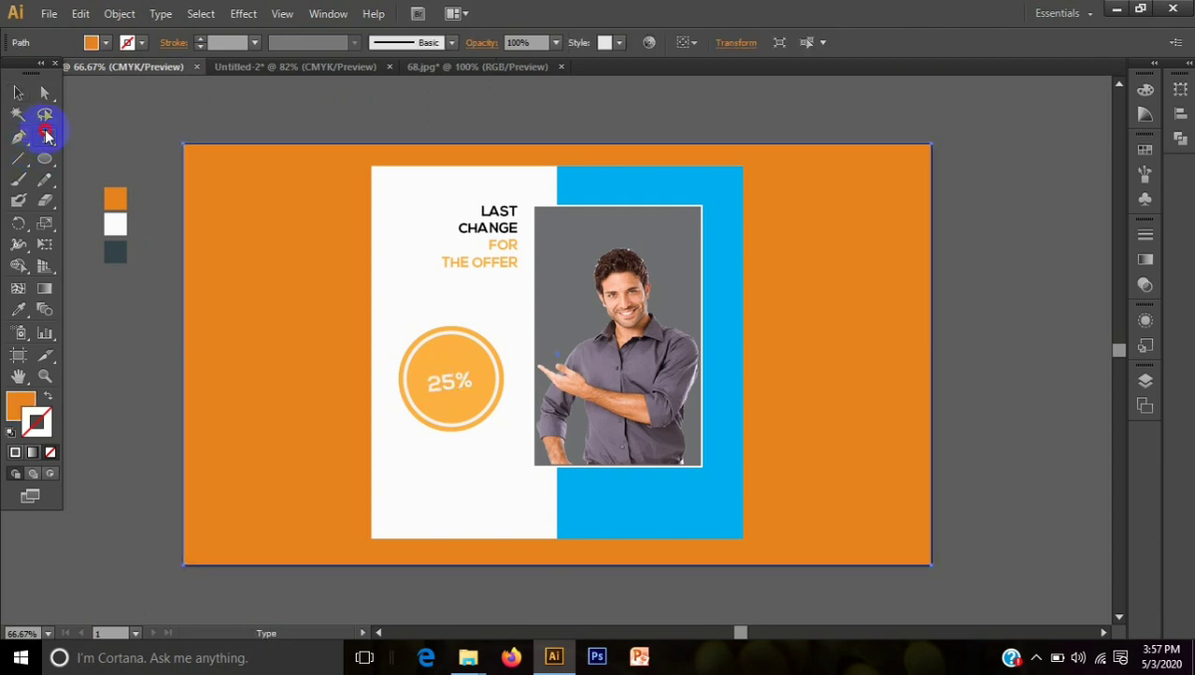
pyautogui.click(246, 429)
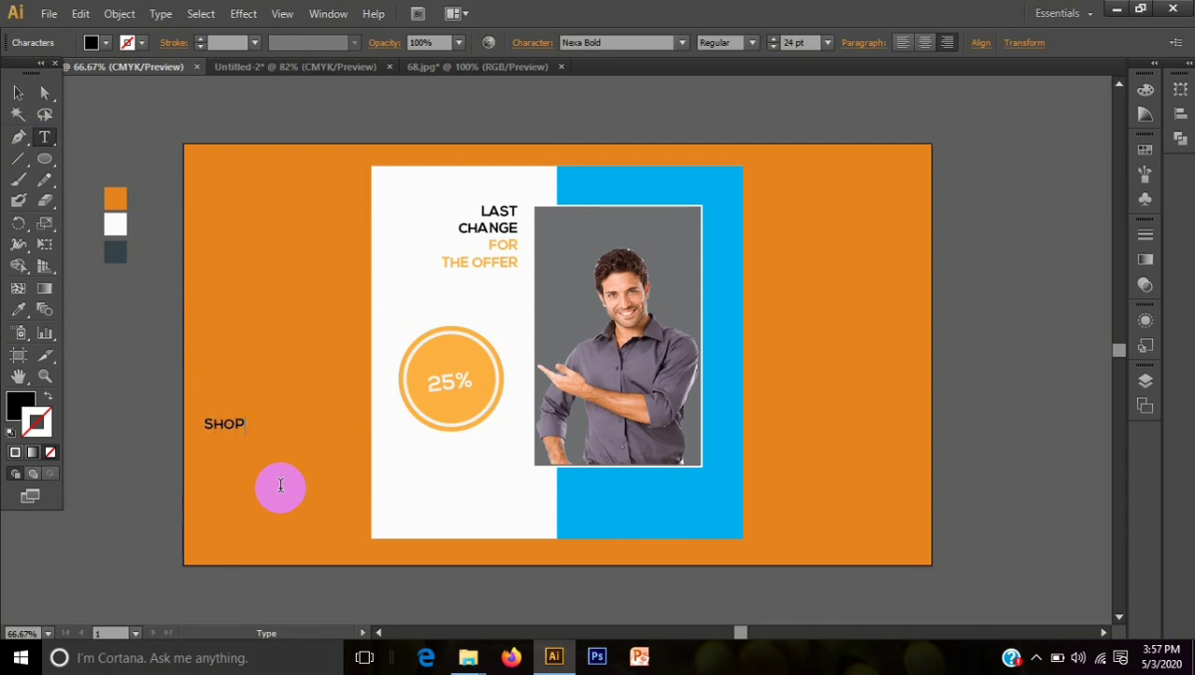
pyautogui.moveTo(200, 423); pyautogui.dragTo(275, 448)
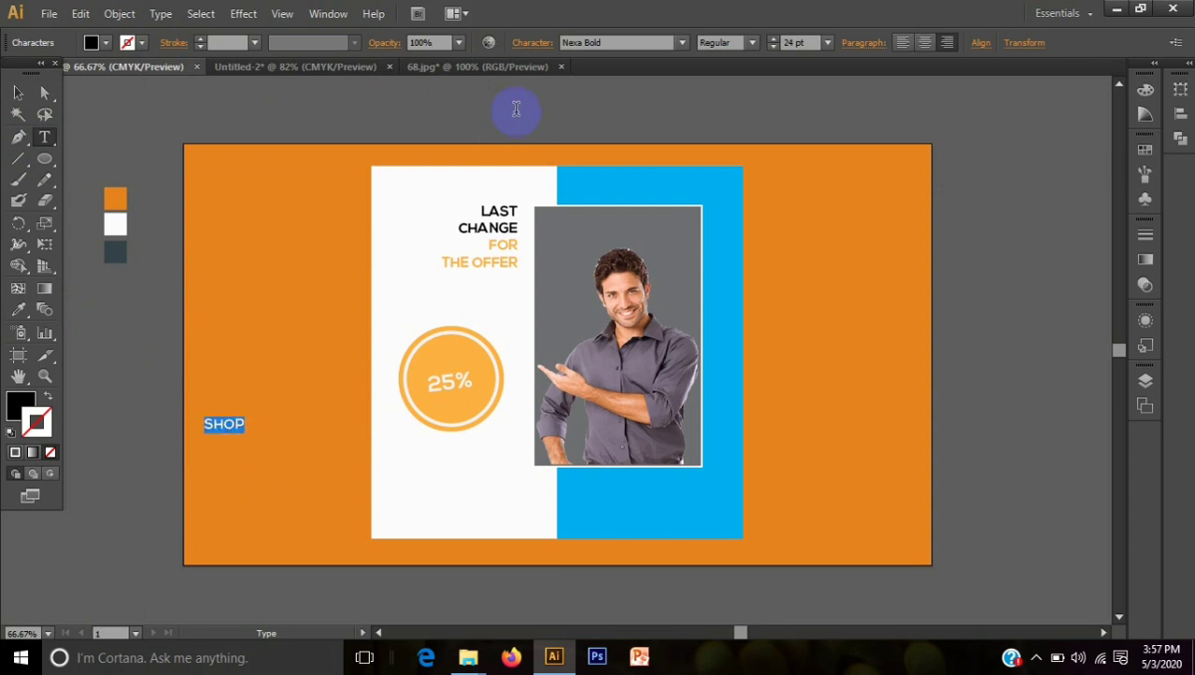
pyautogui.click(683, 42)
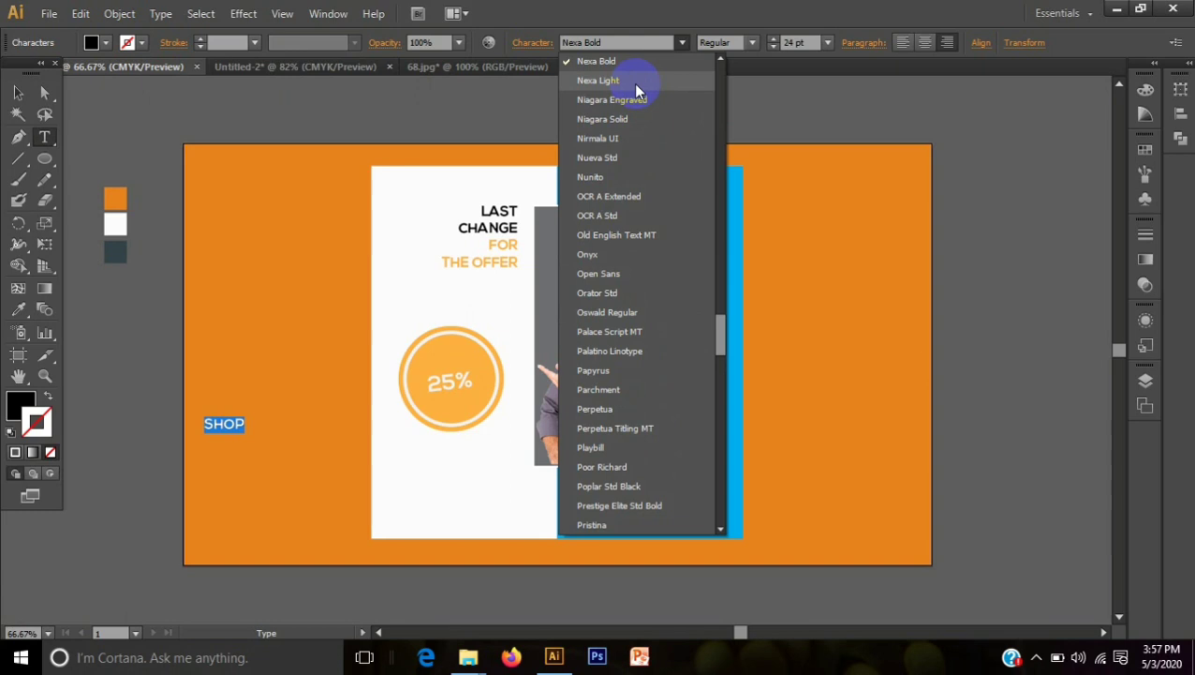
pyautogui.click(618, 42)
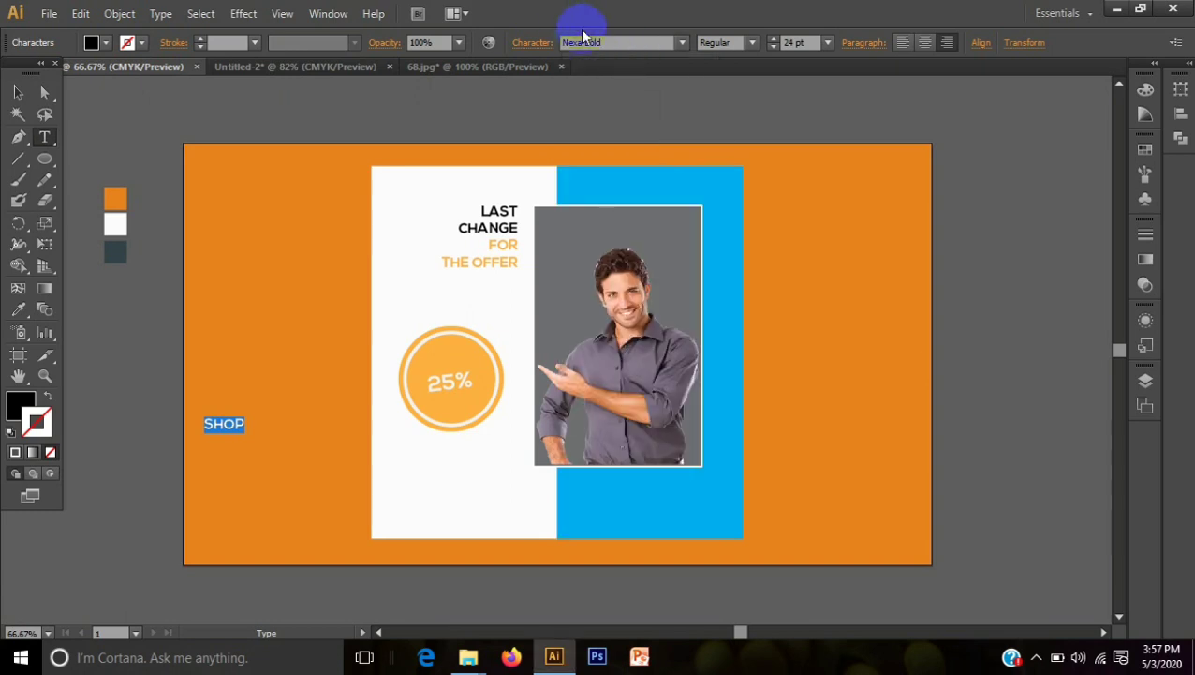
pyautogui.click(605, 42)
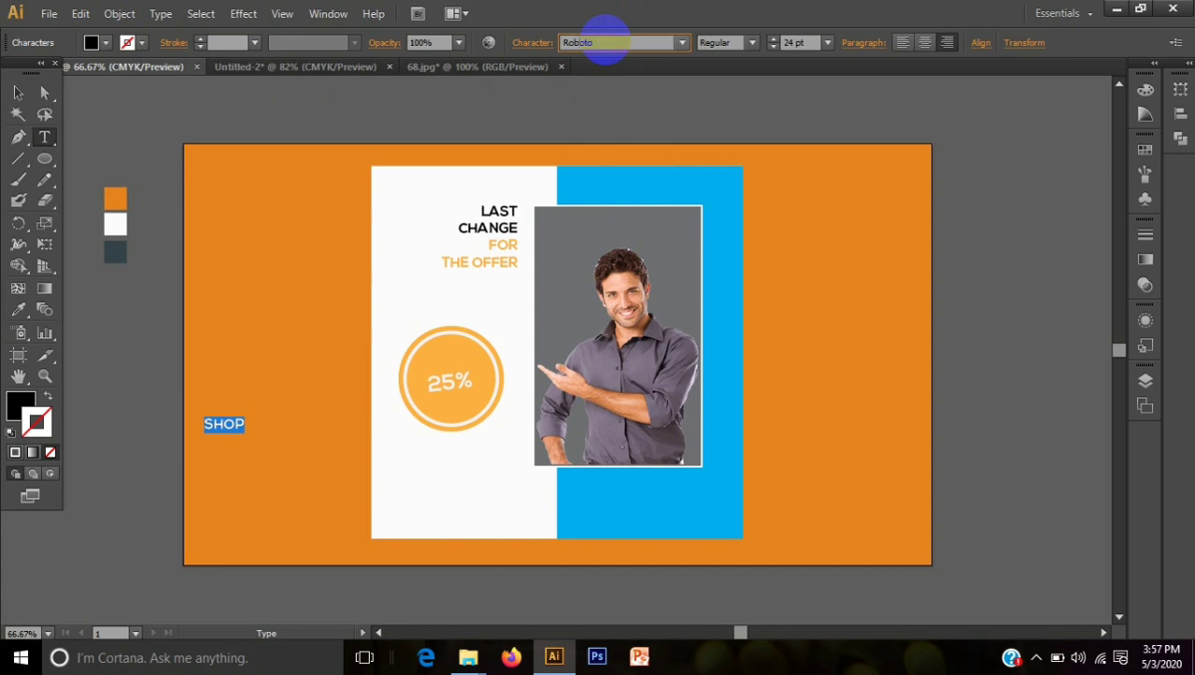
pyautogui.click(753, 43)
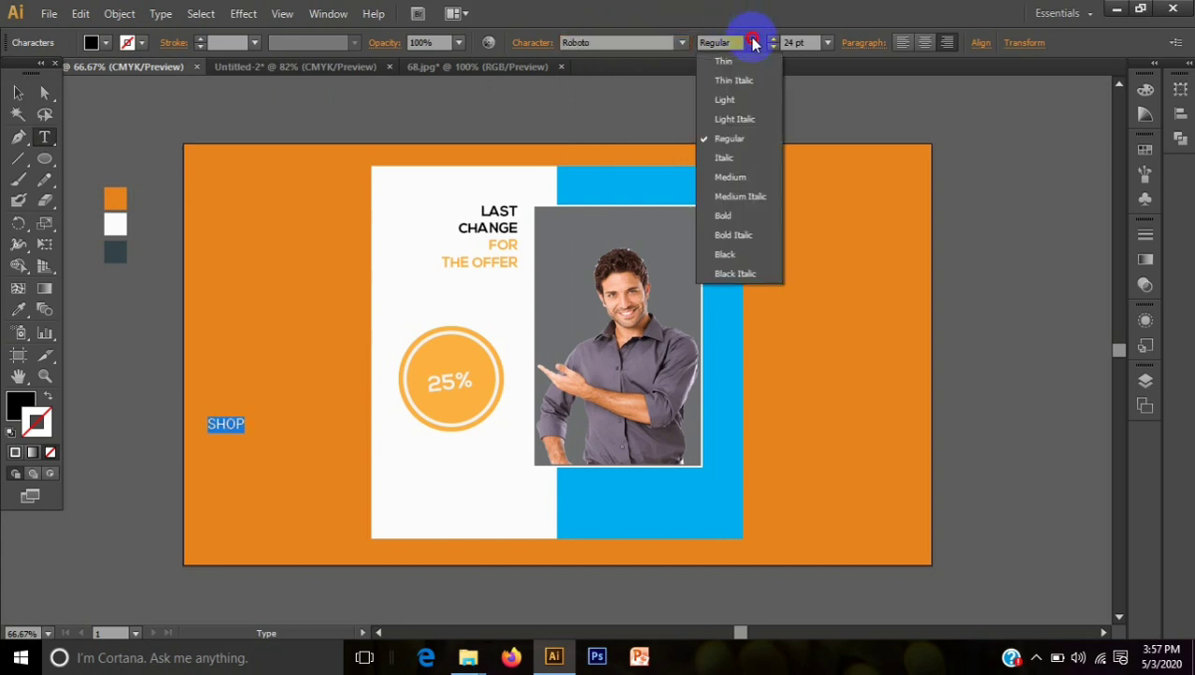
pyautogui.click(734, 236)
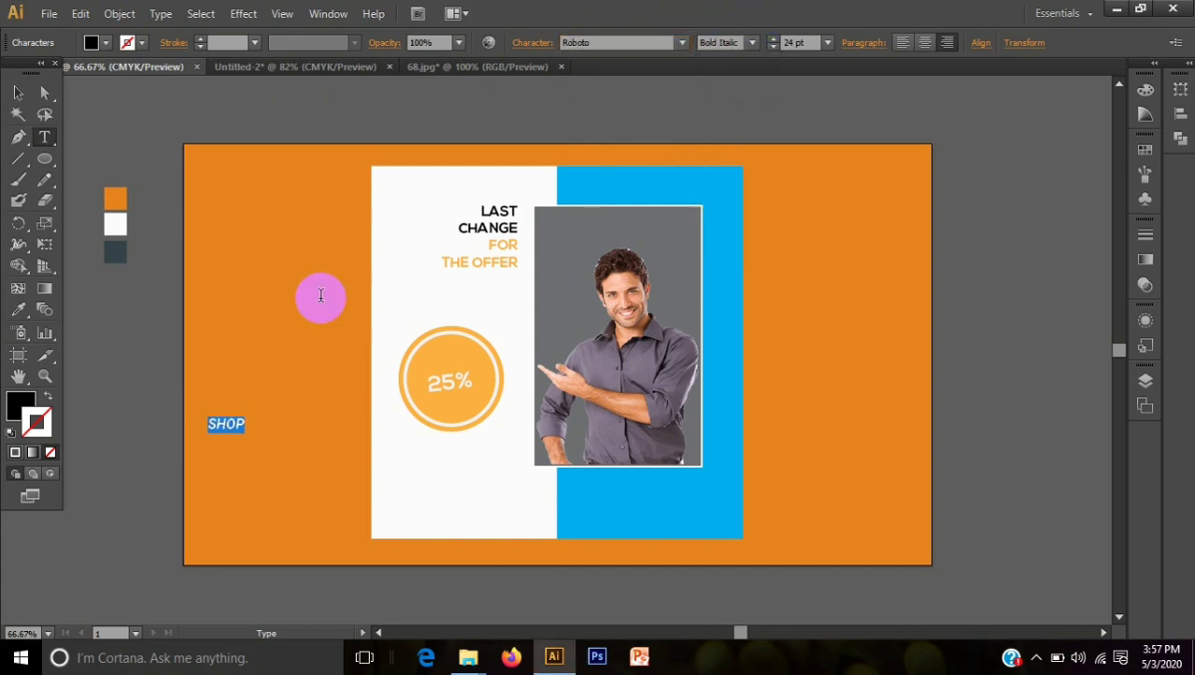
pyautogui.click(18, 92)
pyautogui.click(304, 346)
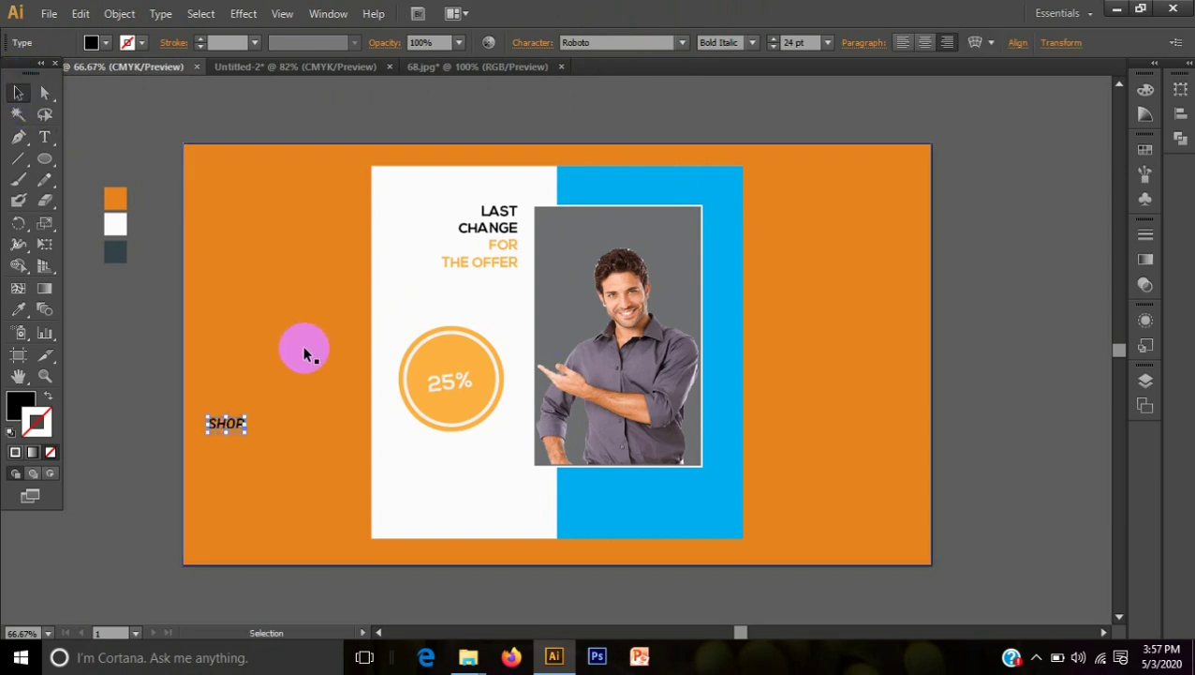
# Add a second line reading "NOW" in light orange beneath the word SHOP.
pyautogui.click(240, 420)
pyautogui.click(44, 136)
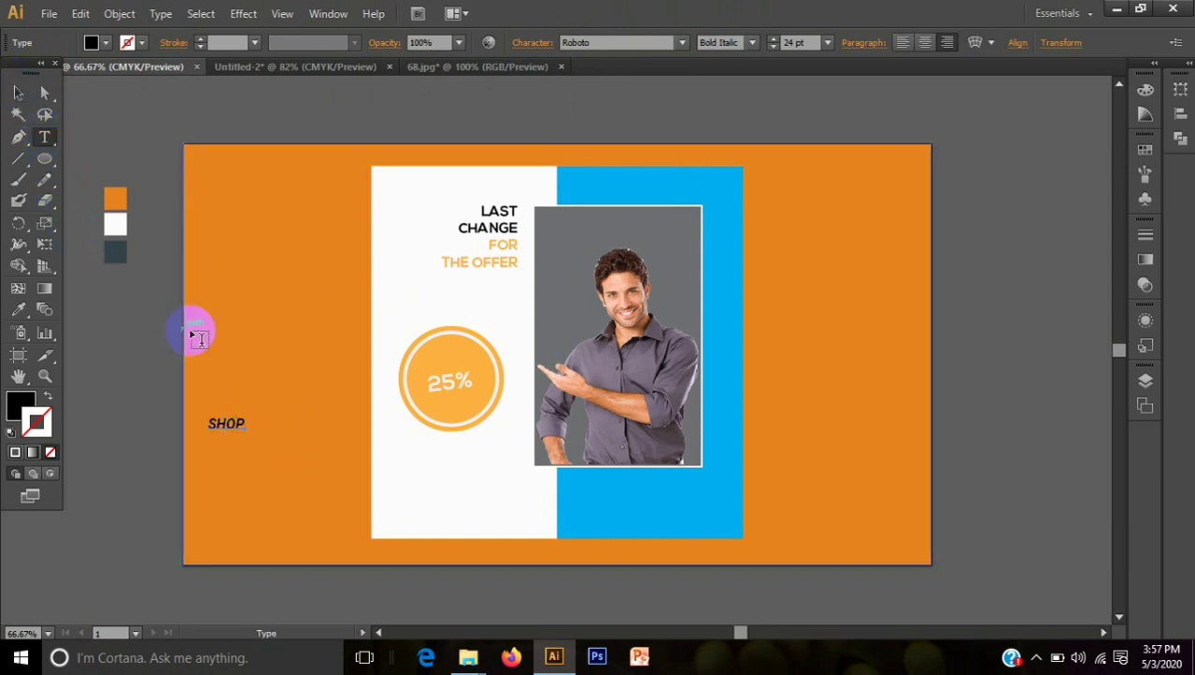
pyautogui.click(247, 425)
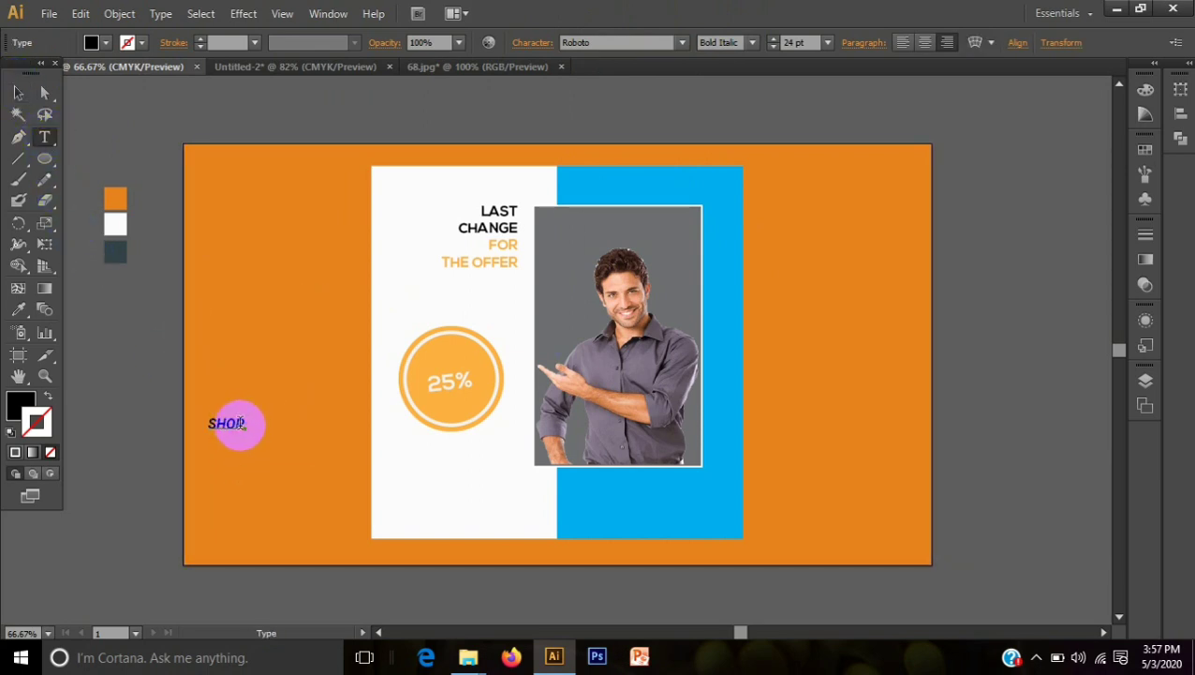
pyautogui.click(243, 423)
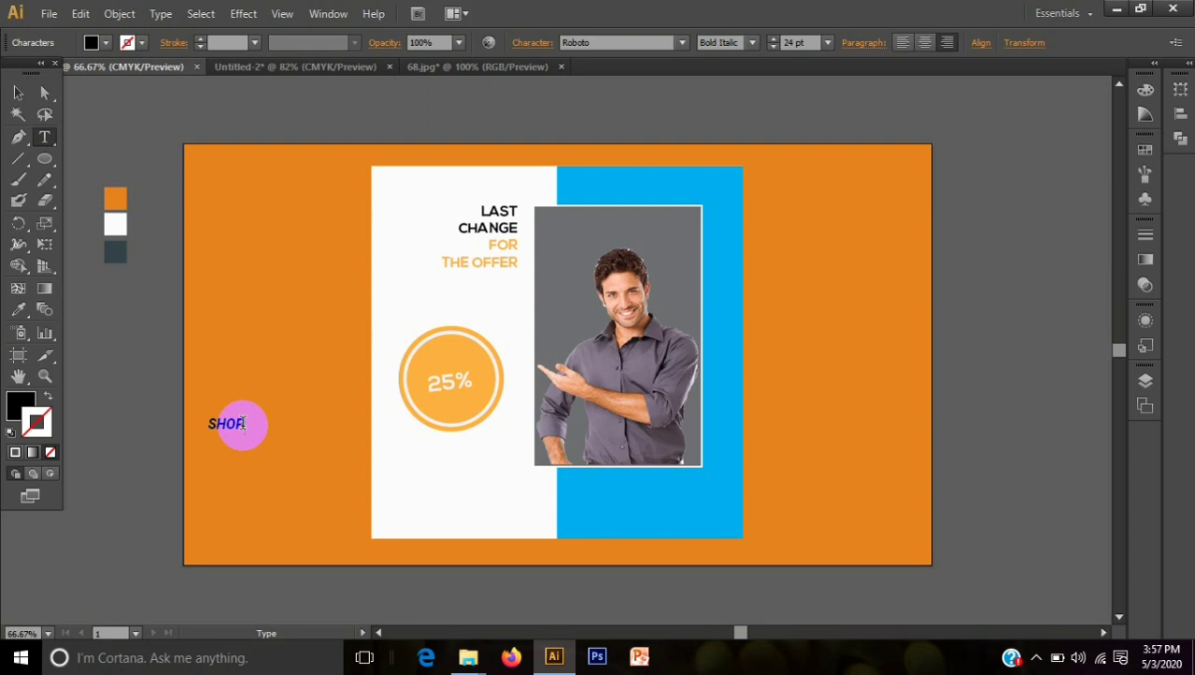
pyautogui.click(91, 42)
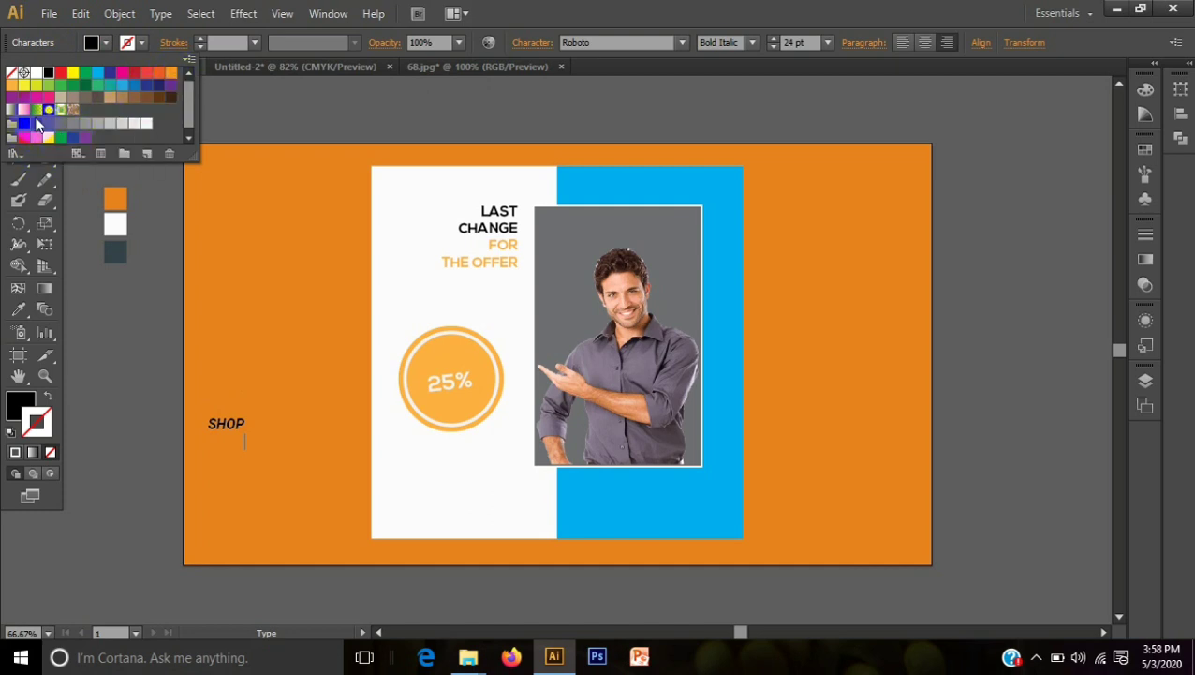
pyautogui.click(11, 85)
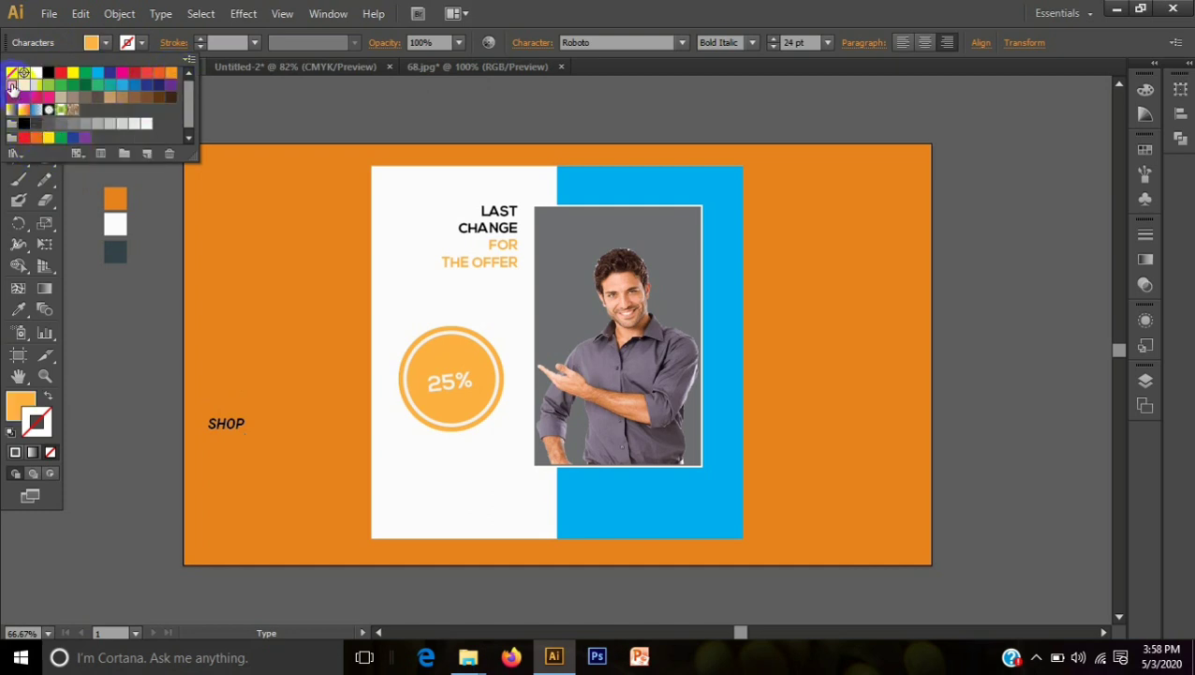
pyautogui.write('NOW')
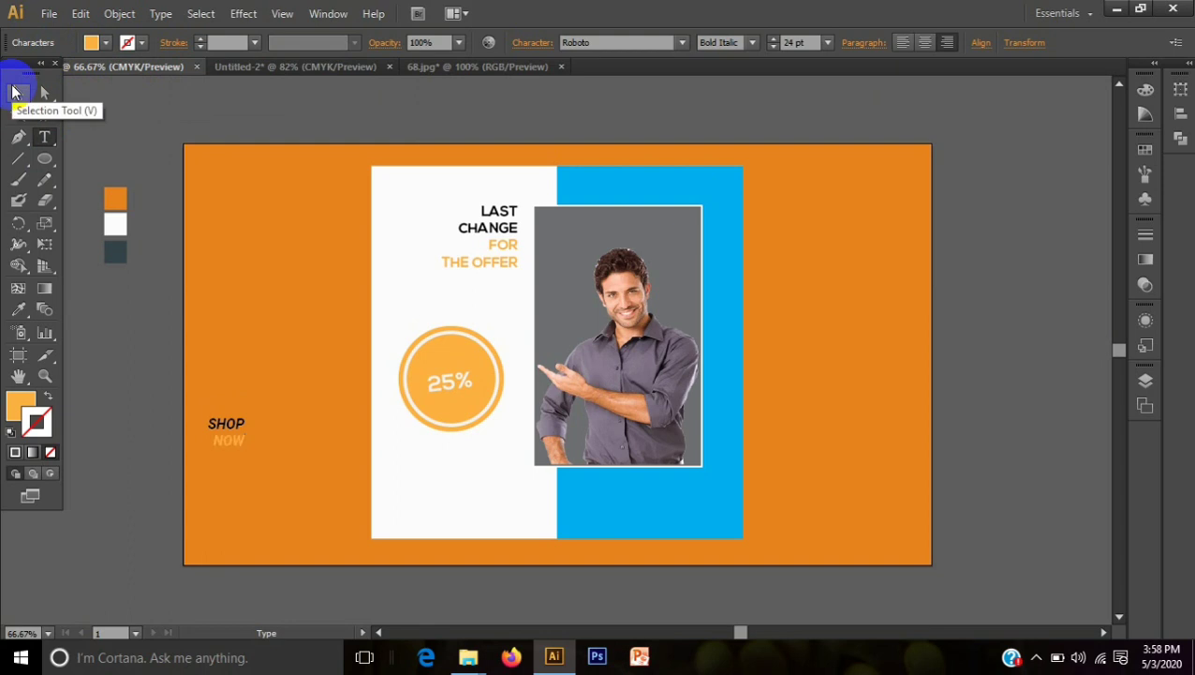
# Move the SHOP NOW text onto the white half, below the circle badge and beside the photo's lower corner.
pyautogui.click(13, 91)
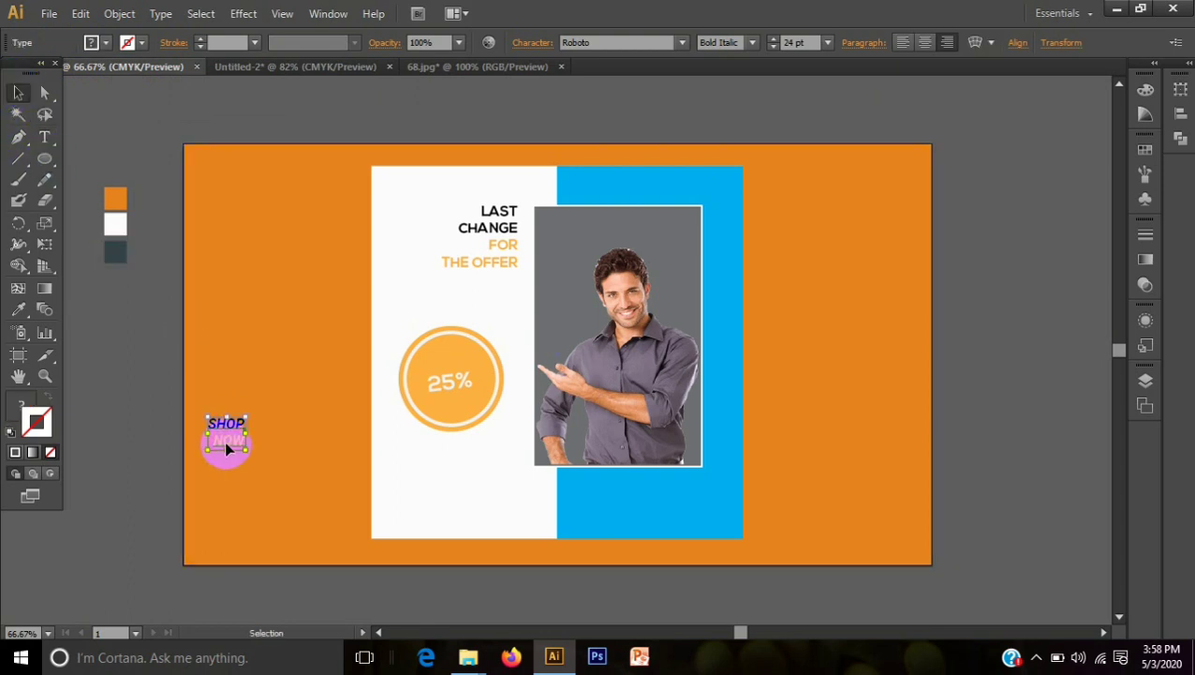
pyautogui.moveTo(225, 441); pyautogui.dragTo(501, 485)
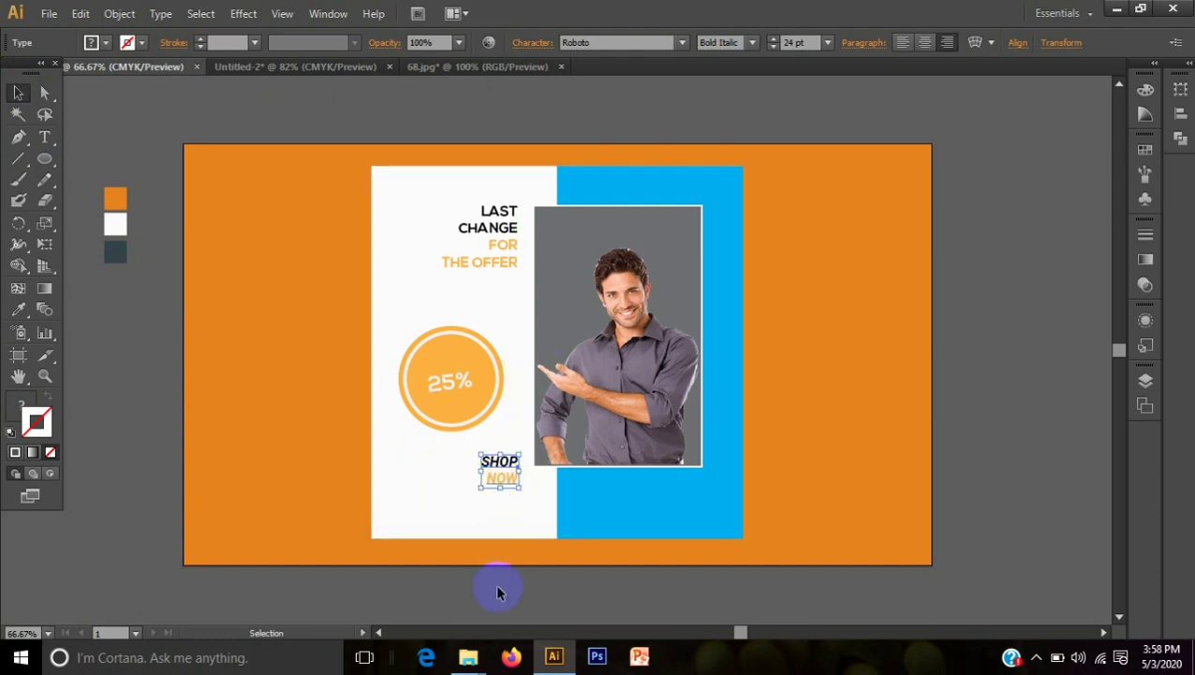
pyautogui.click(497, 609)
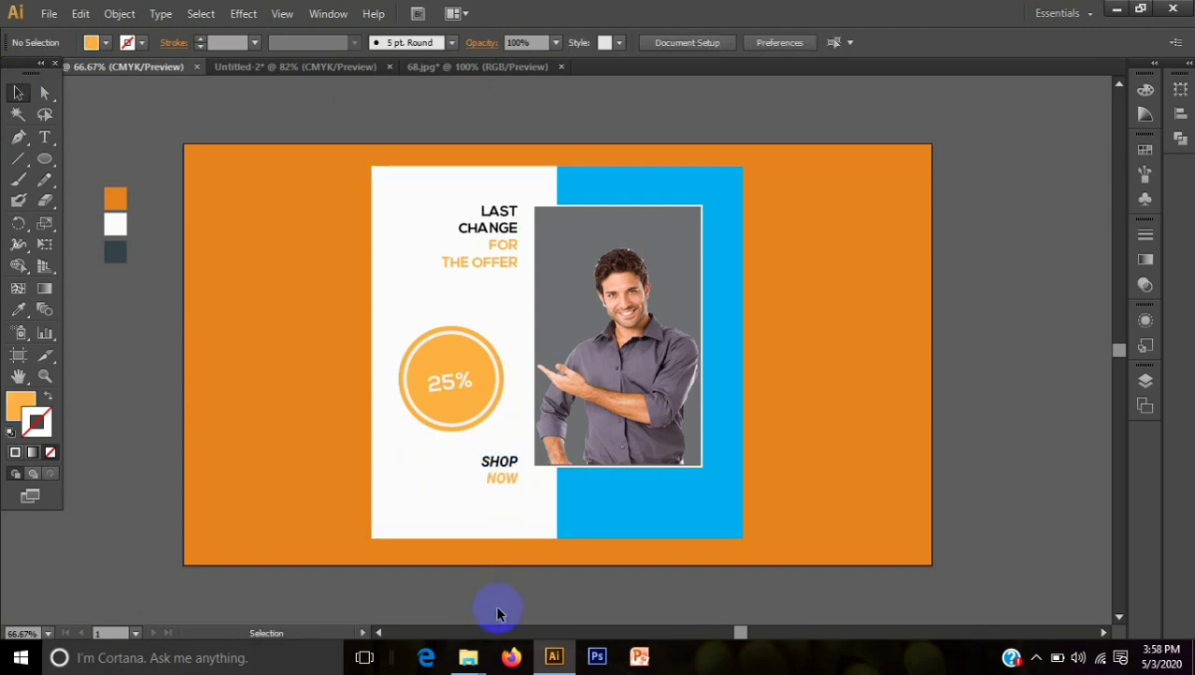
# Left-align the SHOP NOW text and reposition it just below the circle badge, beside the photo.
pyautogui.click(498, 469)
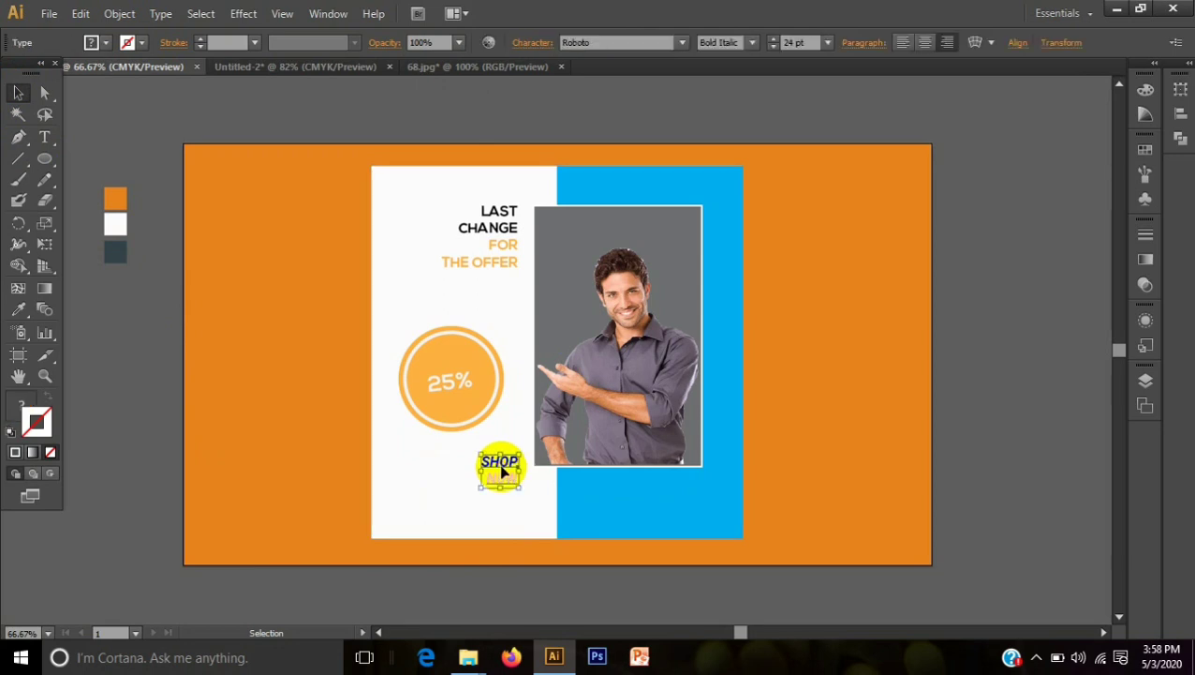
pyautogui.click(904, 47)
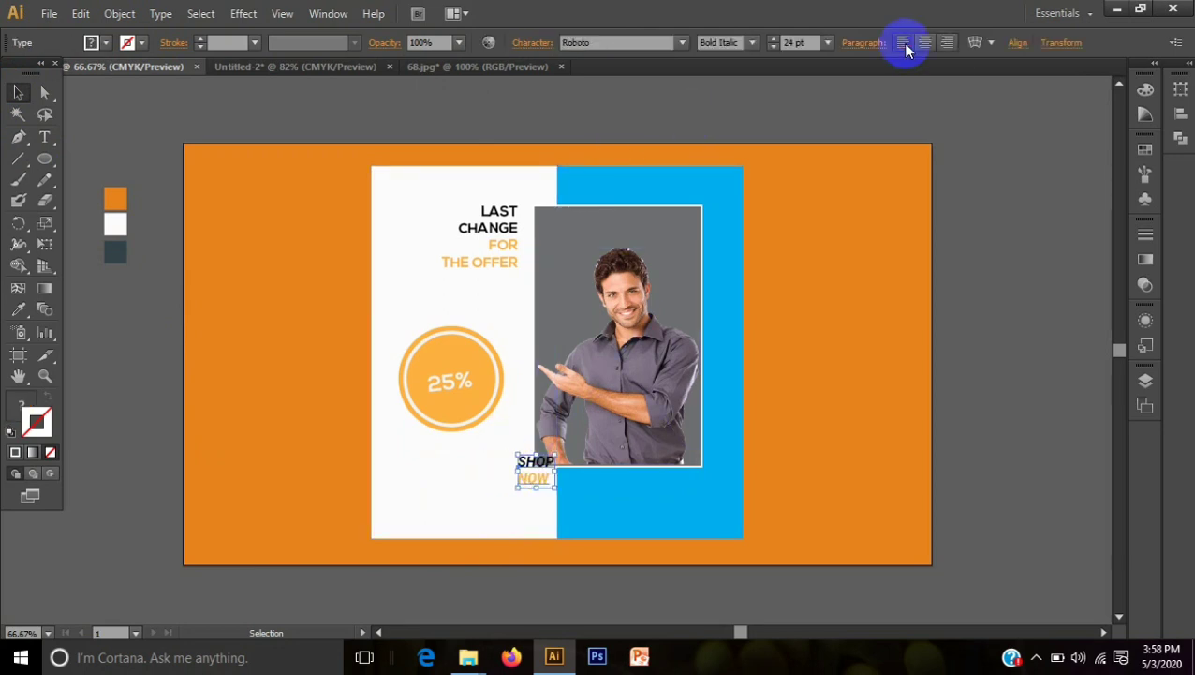
pyautogui.moveTo(547, 476); pyautogui.dragTo(497, 463)
pyautogui.click(513, 557)
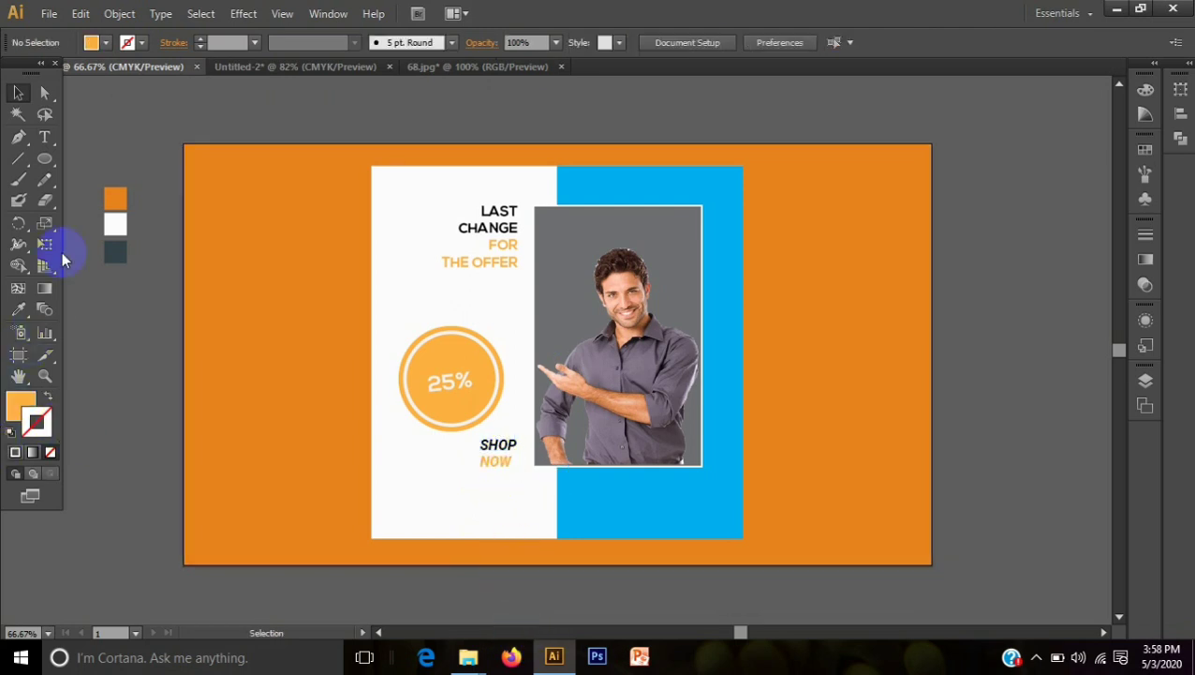
# Draw a small light orange triangle with the Polygon tool on the orange background beside the flyer.
pyautogui.moveTo(44, 155); pyautogui.dragTo(105, 218)
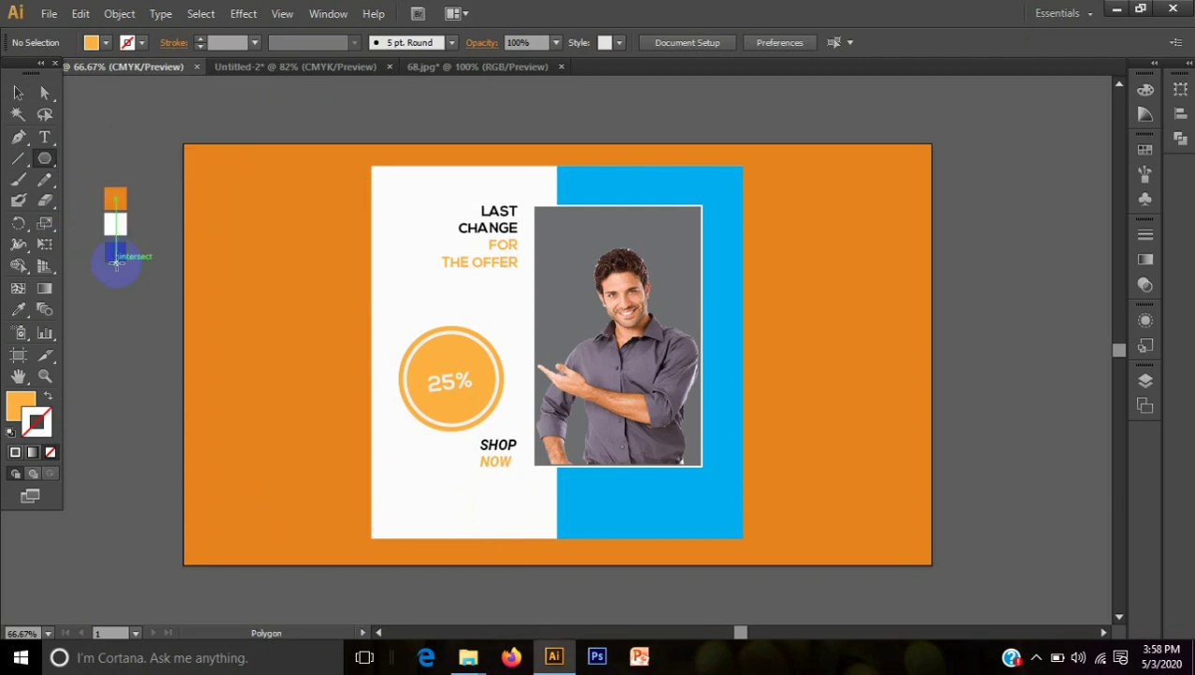
pyautogui.moveTo(231, 412); pyautogui.dragTo(254, 341)
pyautogui.click(17, 94)
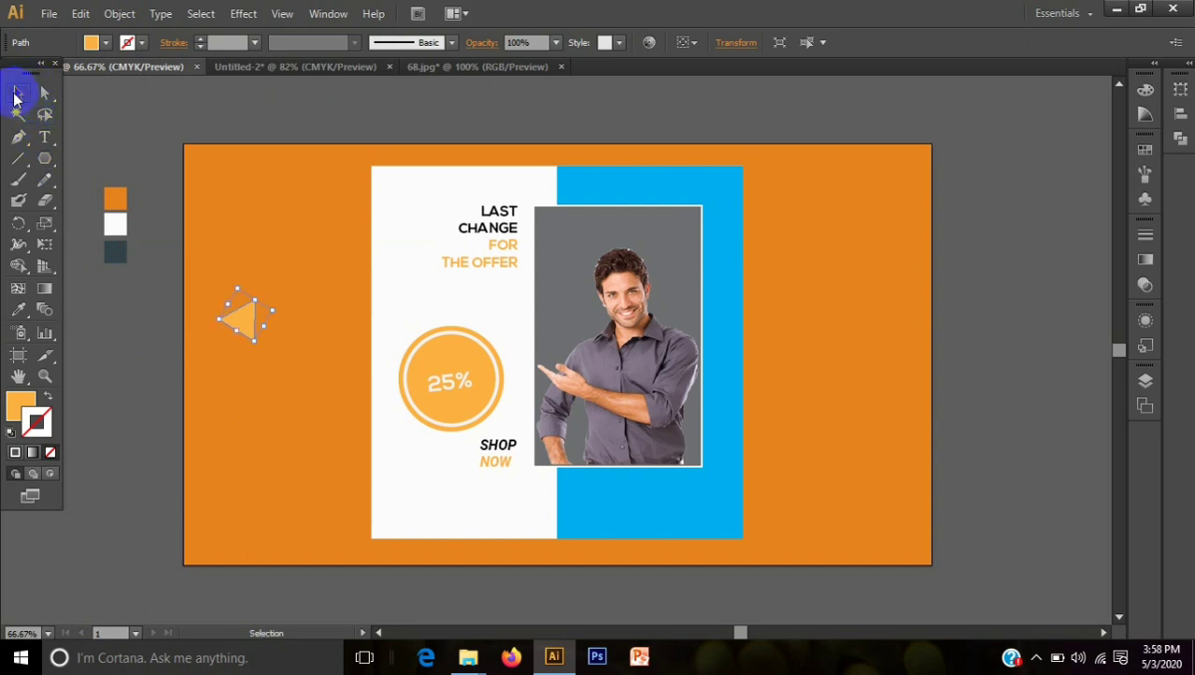
# Fill the small triangle beside the flyer with the grey swatch C=0 M=0 Y=0 K=70.
pyautogui.click(103, 42)
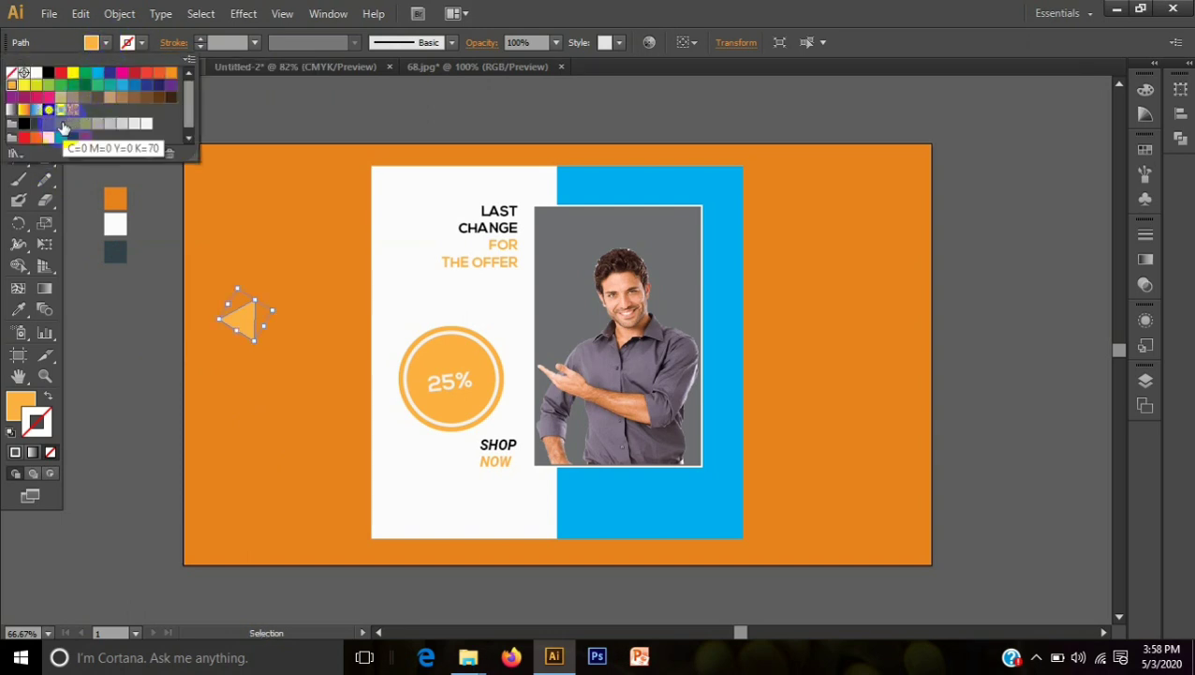
pyautogui.click(63, 127)
pyautogui.click(496, 7)
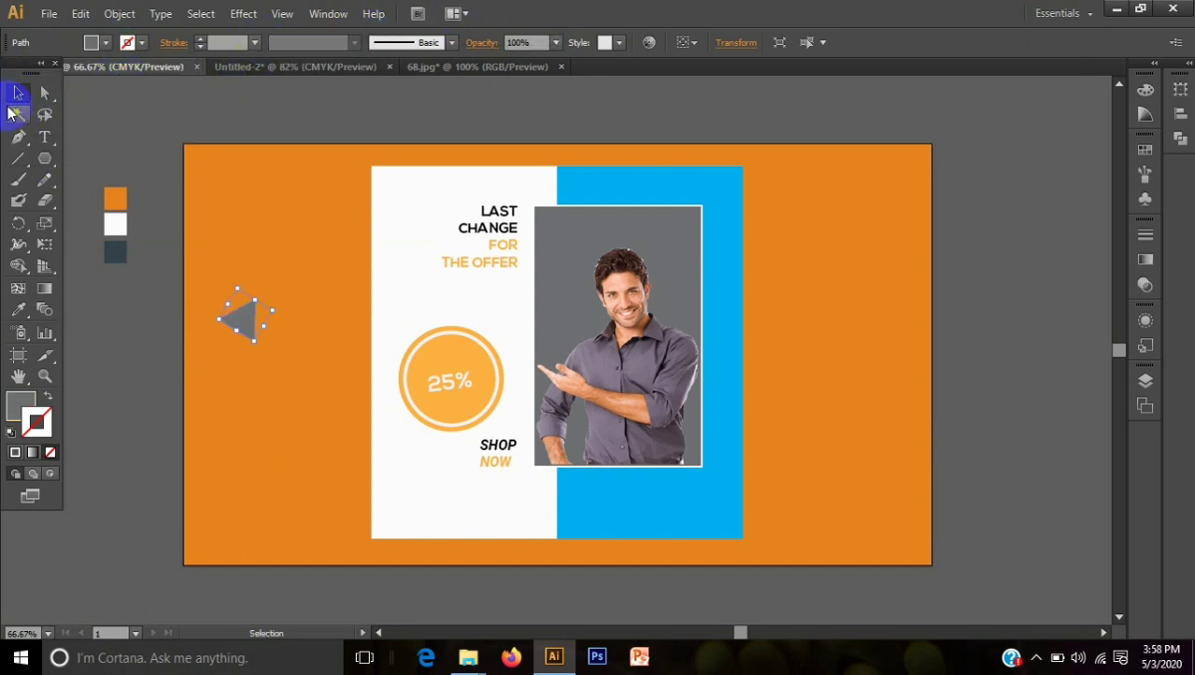
# Duplicate the grey triangle three times to form a horizontal row of four triangles.
pyautogui.click(241, 325)
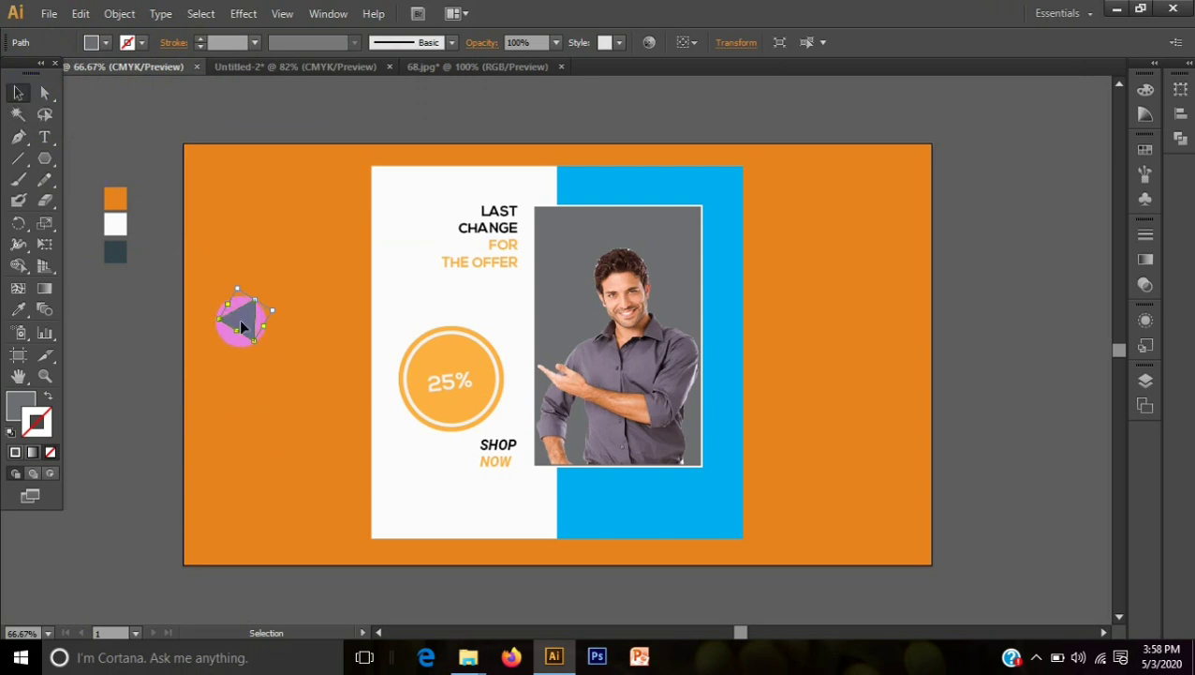
pyautogui.moveTo(241, 325); pyautogui.dragTo(361, 325)
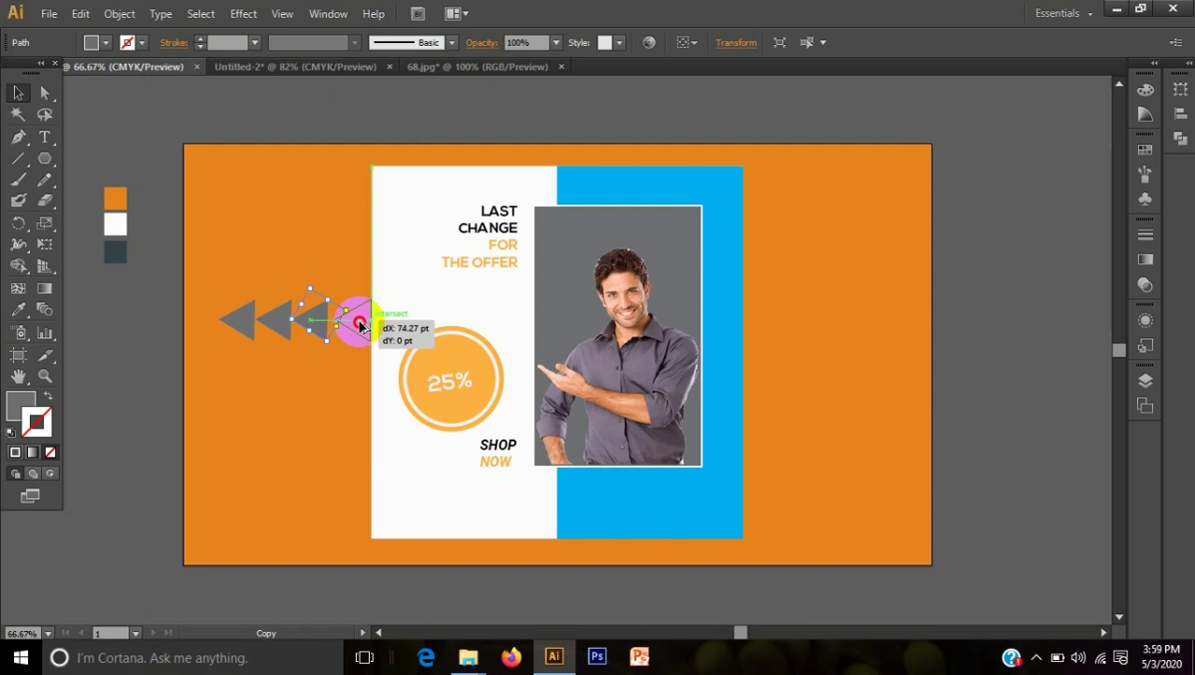
pyautogui.moveTo(360, 325); pyautogui.dragTo(361, 323)
pyautogui.click(296, 403)
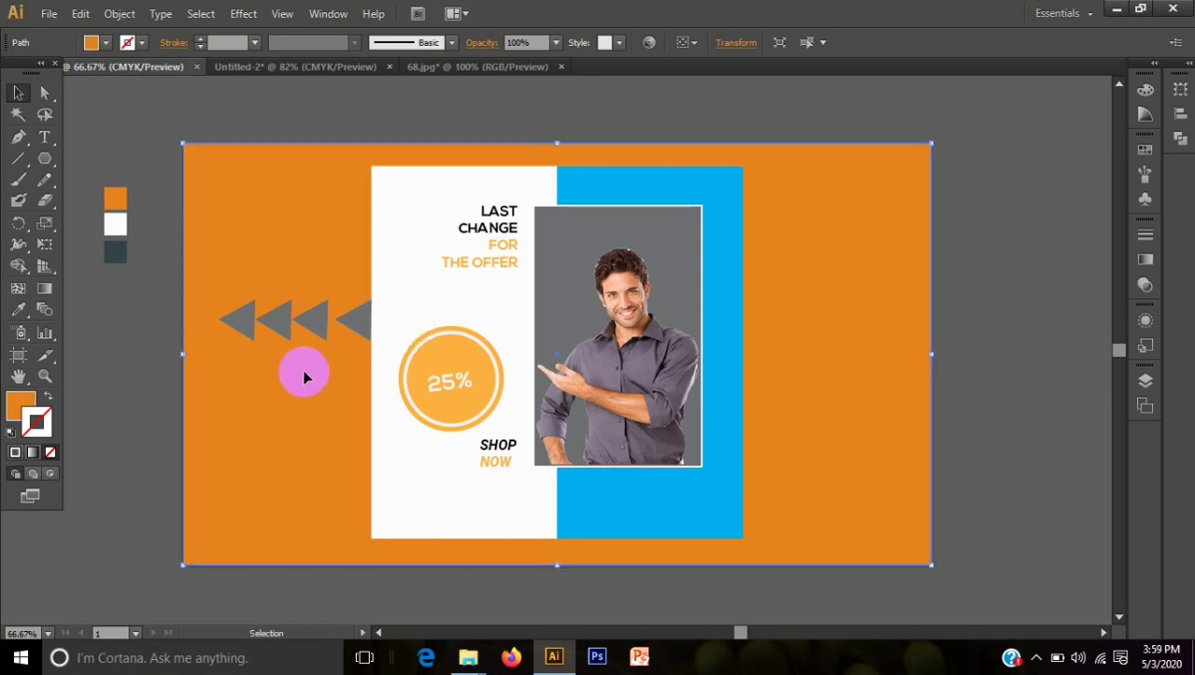
pyautogui.keyDown('shift'); pyautogui.click(267, 337); pyautogui.keyUp('shift')
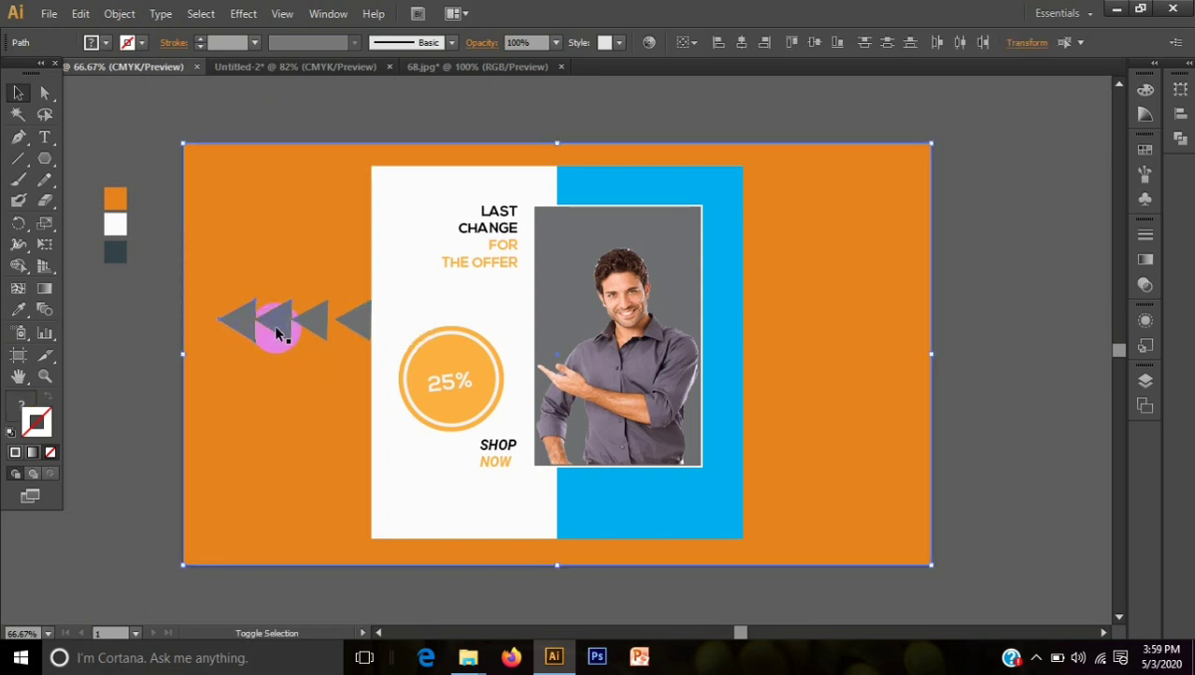
pyautogui.keyDown('shift'); pyautogui.click(276, 328); pyautogui.keyUp('shift')
pyautogui.keyDown('shift'); pyautogui.click(326, 319); pyautogui.keyUp('shift')
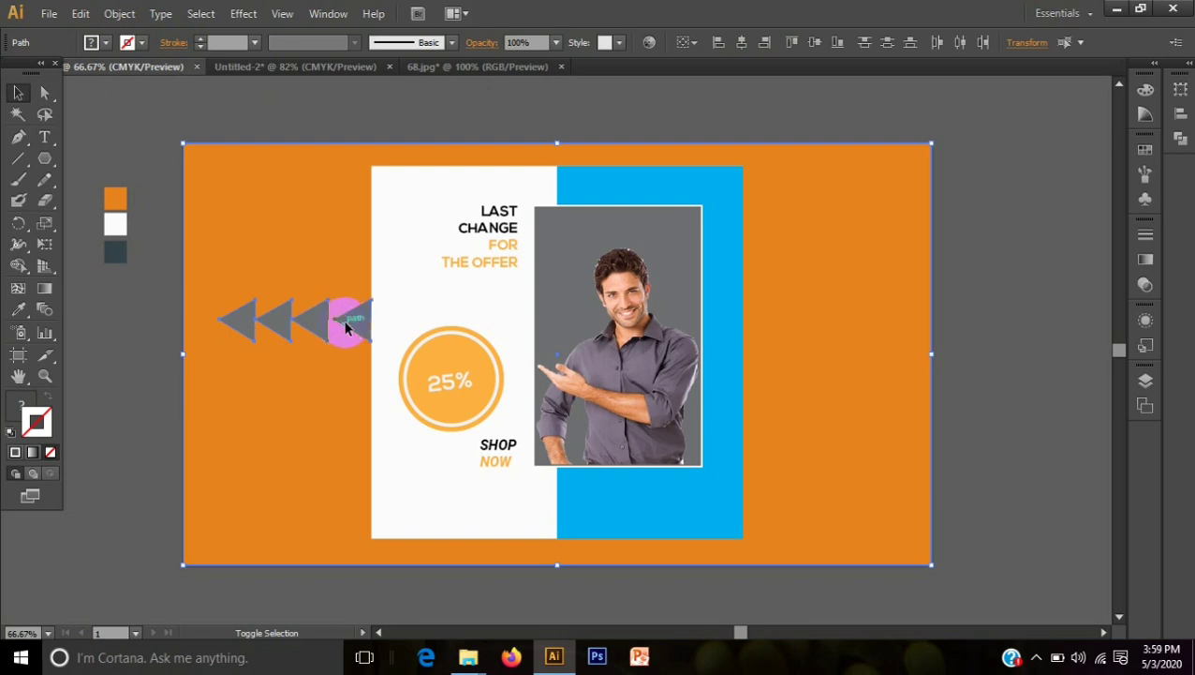
pyautogui.moveTo(238, 315)
pyautogui.mouseDown()
pyautogui.moveTo(212, 341)
pyautogui.moveTo(242, 318)
pyautogui.mouseUp()
pyautogui.click(138, 441)
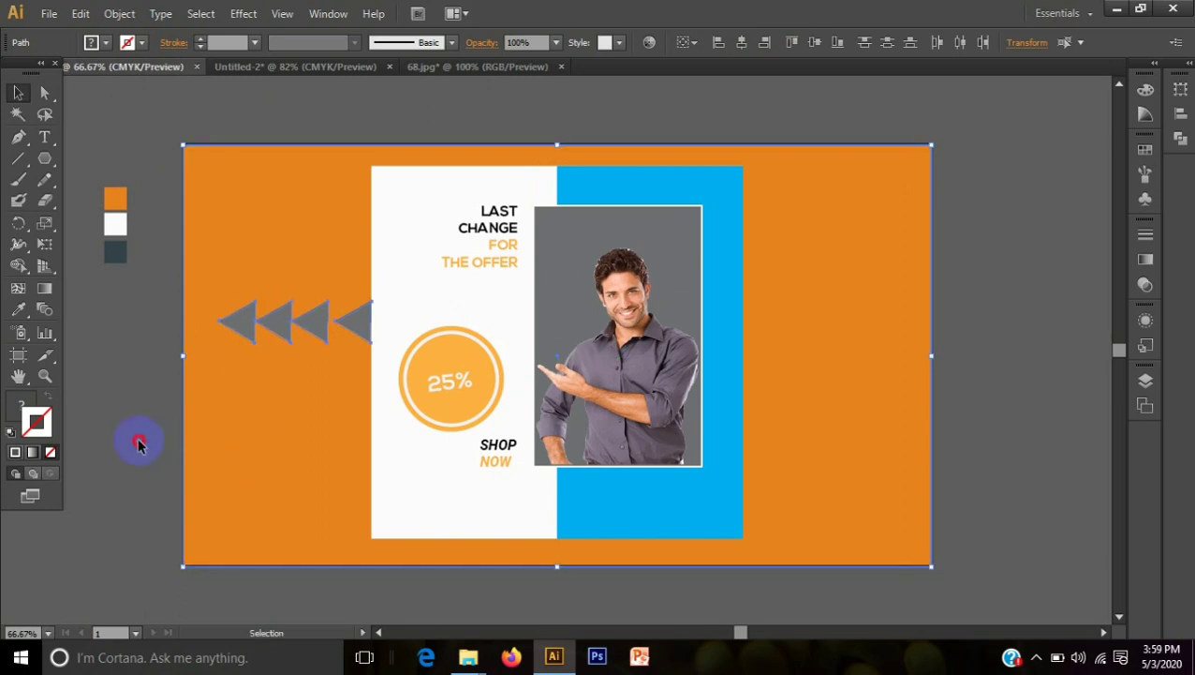
# Select the four grey triangles without the background and scale the row down proportionally.
pyautogui.click(364, 326)
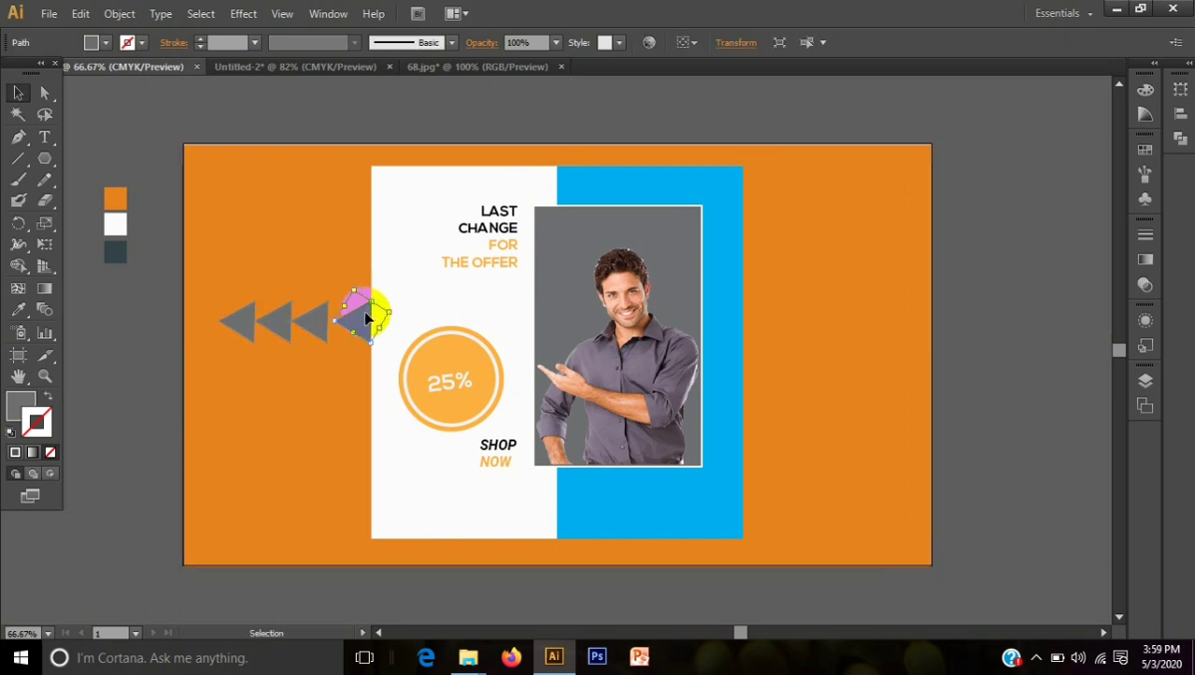
pyautogui.keyDown('shift'); pyautogui.click(302, 326); pyautogui.keyUp('shift')
pyautogui.keyDown('shift'); pyautogui.click(272, 325); pyautogui.keyUp('shift')
pyautogui.keyDown('shift'); pyautogui.click(235, 325); pyautogui.keyUp('shift')
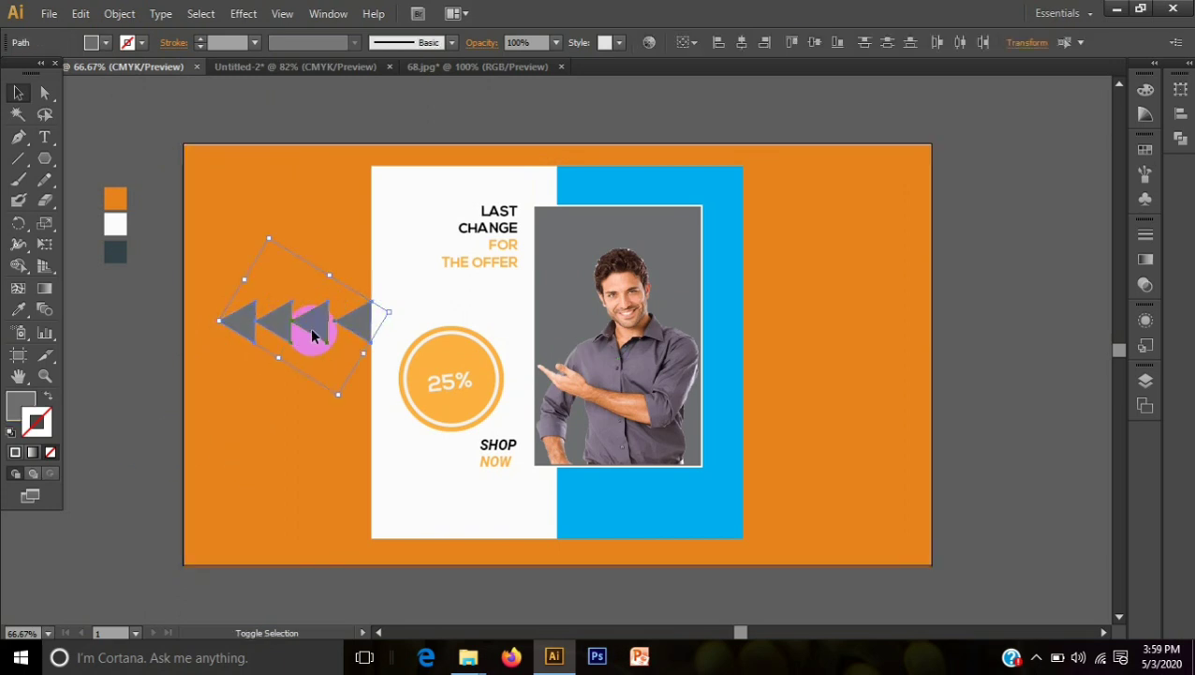
pyautogui.moveTo(335, 395); pyautogui.dragTo(318, 348)
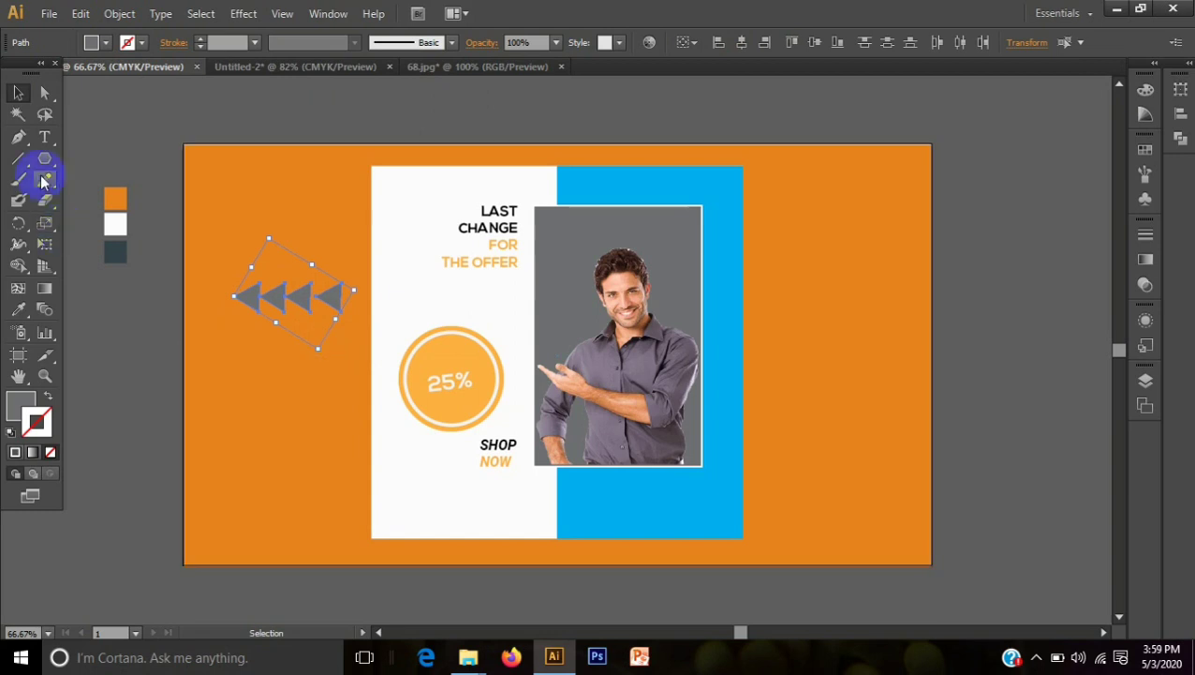
# Align the four triangles on their vertical centres and distribute them evenly by their horizontal centres.
pyautogui.click(743, 43)
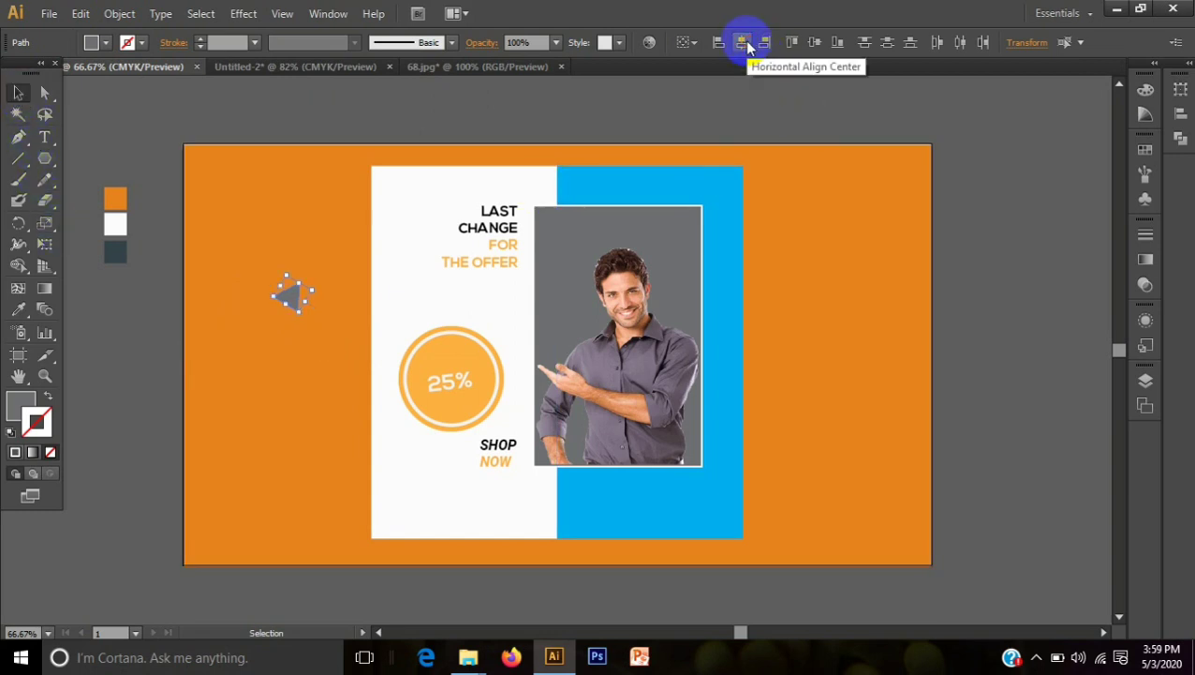
pyautogui.hotkey('ctrl', 'z')
pyautogui.click(815, 44)
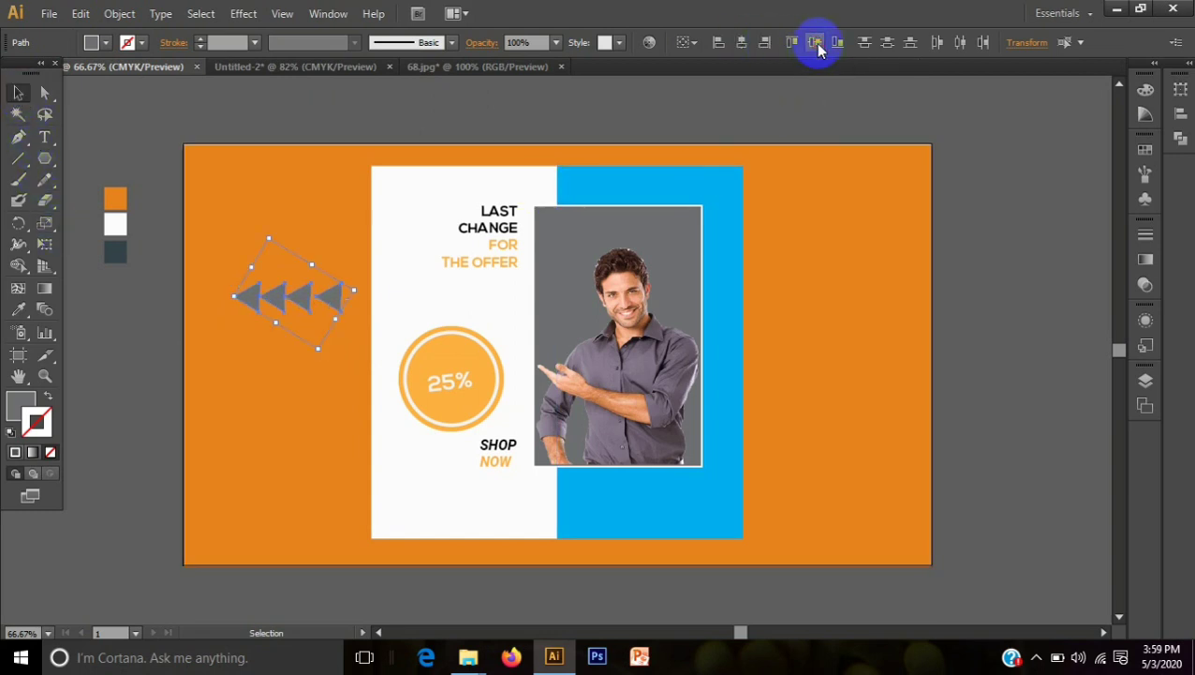
pyautogui.click(888, 43)
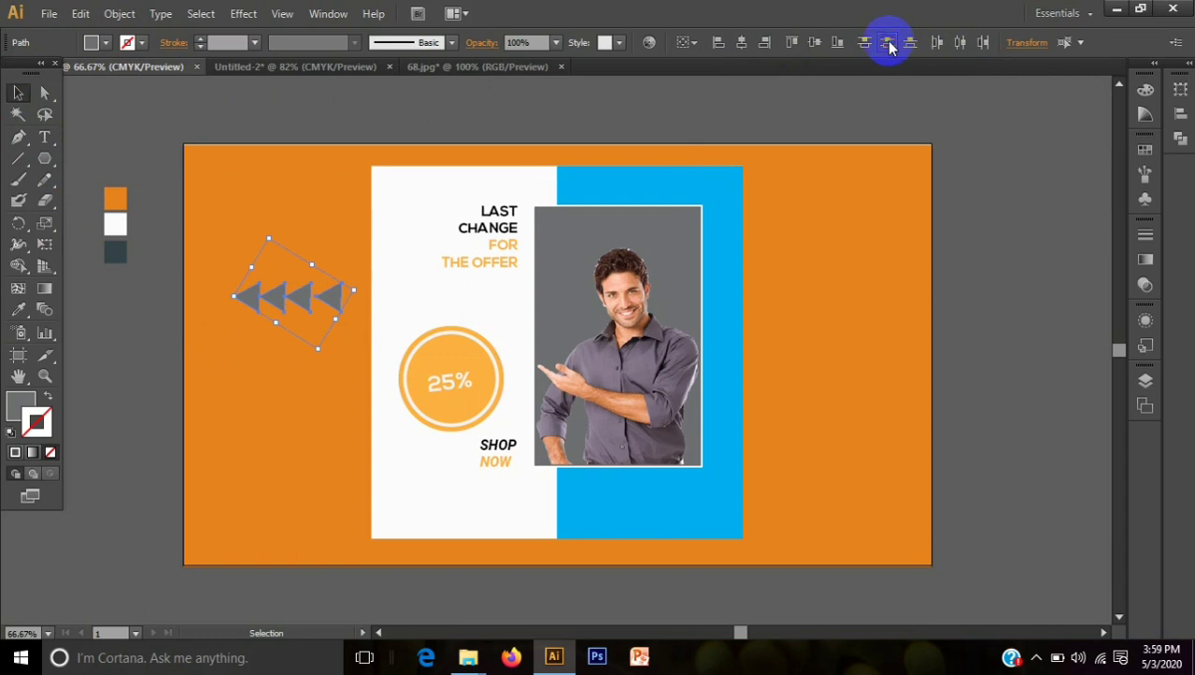
pyautogui.click(961, 43)
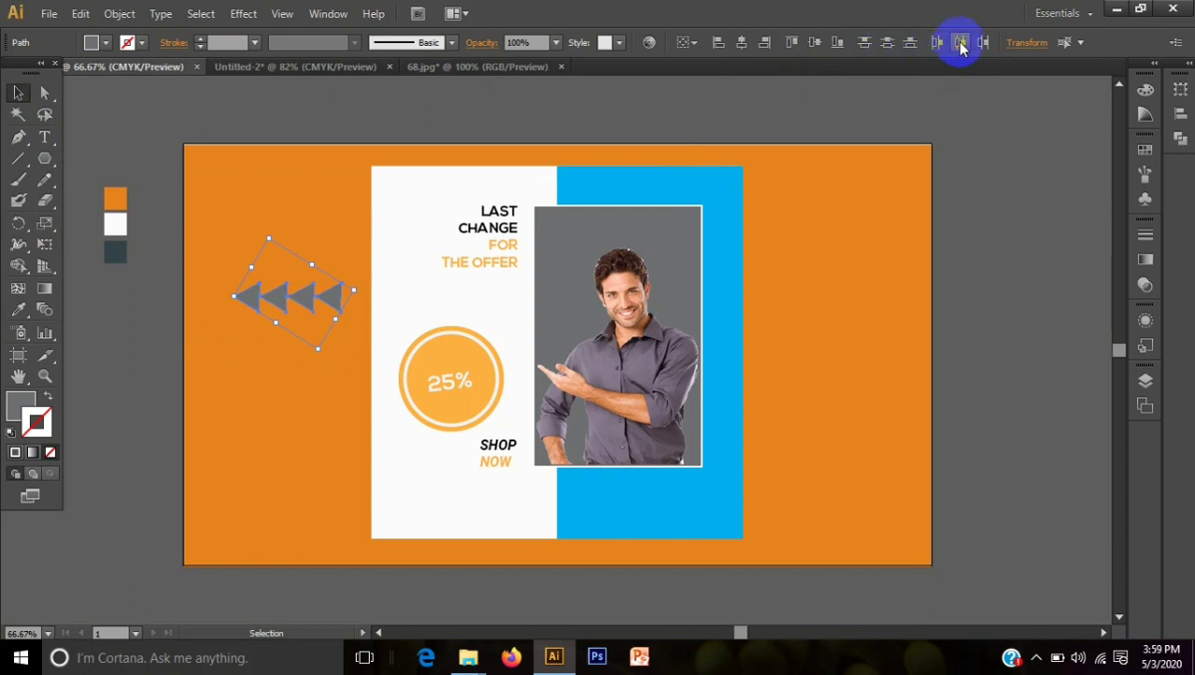
# Move the row of four triangles onto the blue half above the photo and scale it down further.
pyautogui.moveTo(309, 309); pyautogui.dragTo(689, 187)
pyautogui.click(1031, 334)
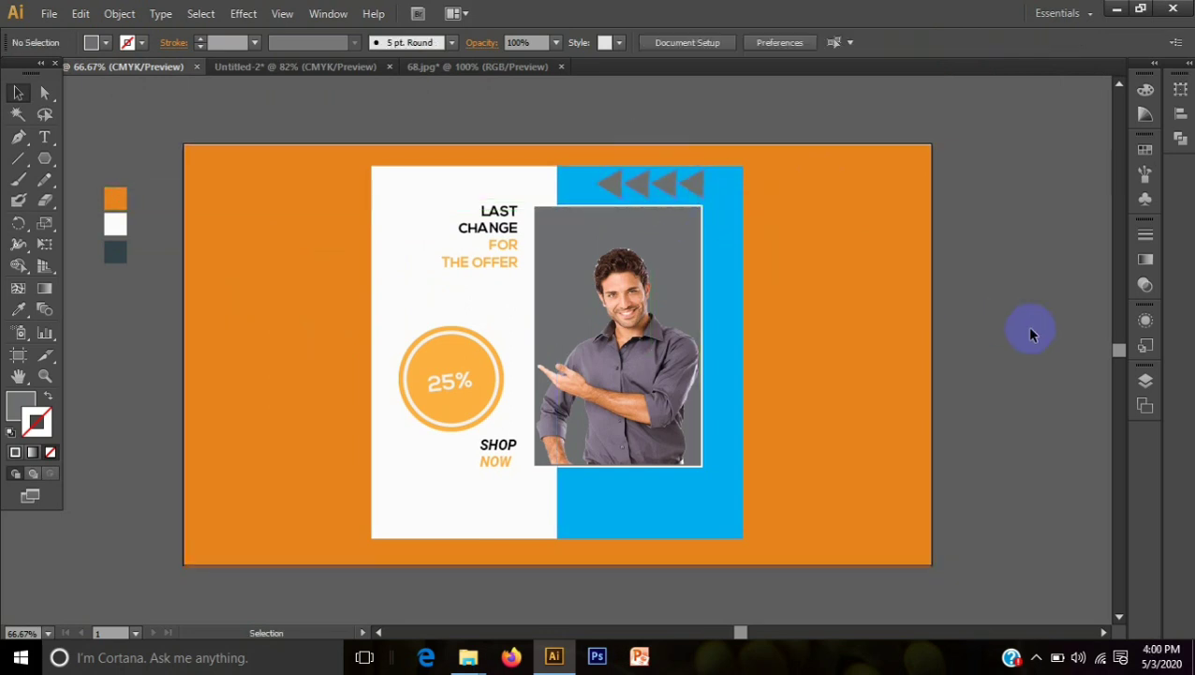
pyautogui.click(692, 192)
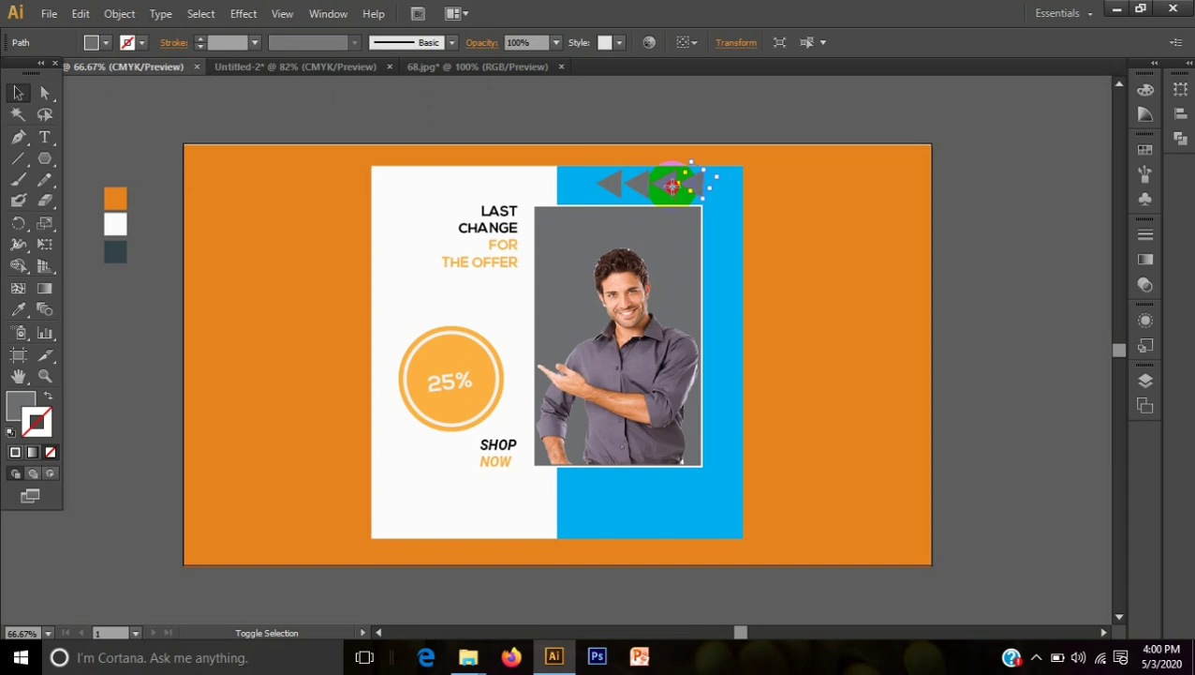
pyautogui.keyDown('shift'); pyautogui.click(661, 192); pyautogui.keyUp('shift')
pyautogui.keyDown('shift'); pyautogui.click(625, 184); pyautogui.keyUp('shift')
pyautogui.keyDown('shift'); pyautogui.click(610, 183); pyautogui.keyUp('shift')
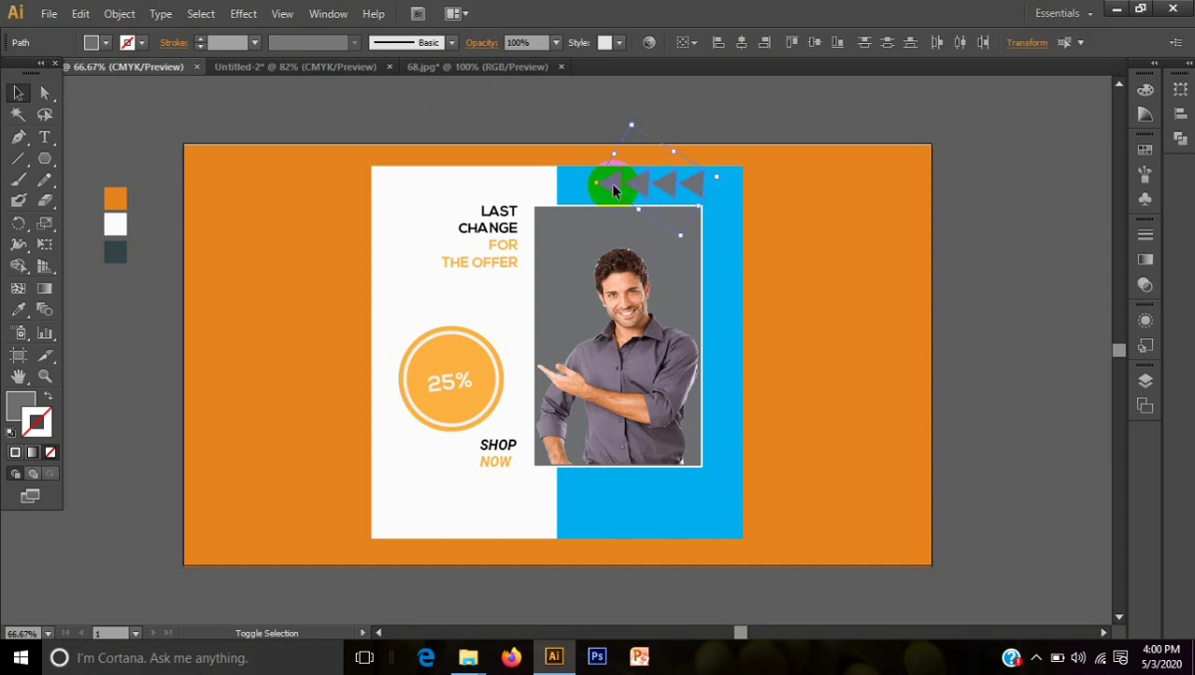
pyautogui.moveTo(681, 234); pyautogui.dragTo(688, 188)
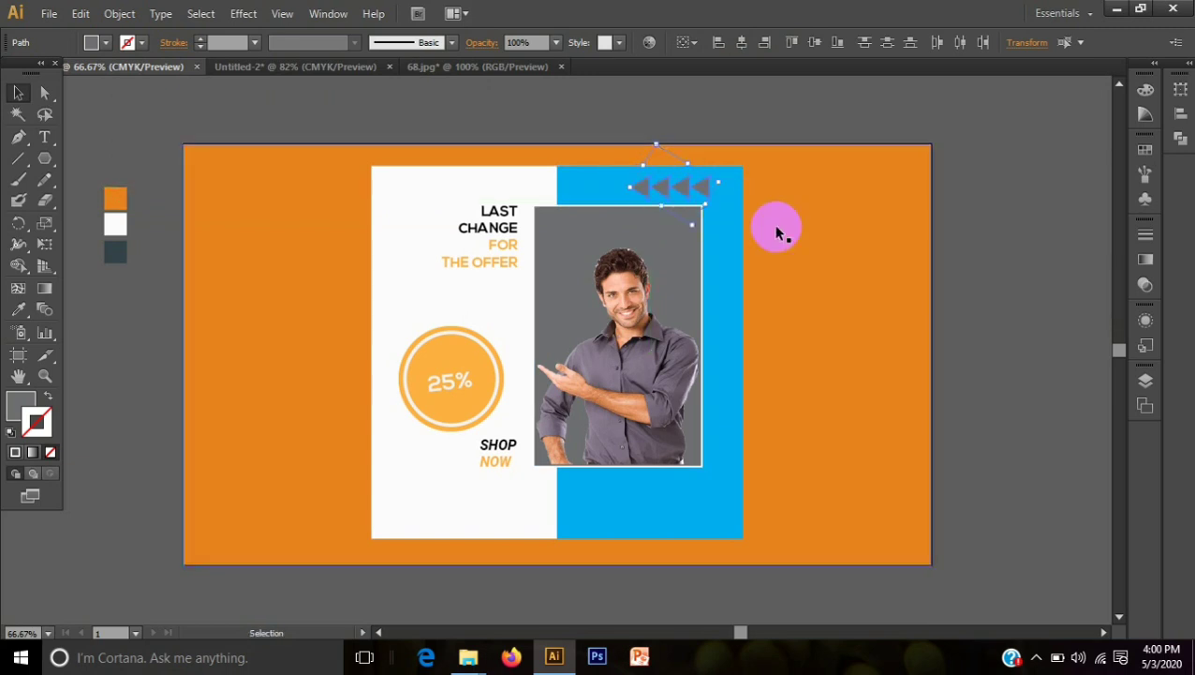
pyautogui.click(958, 293)
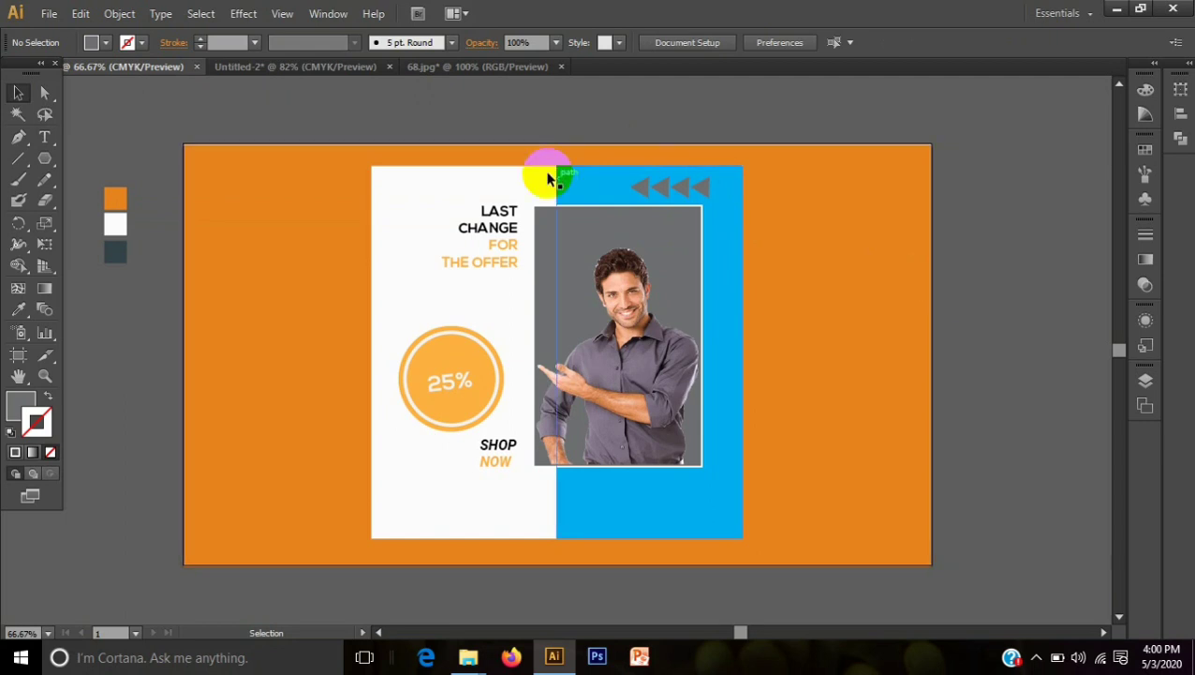
# Reposition the row of triangles so it straddles the top edge of the blue half.
pyautogui.click(706, 200)
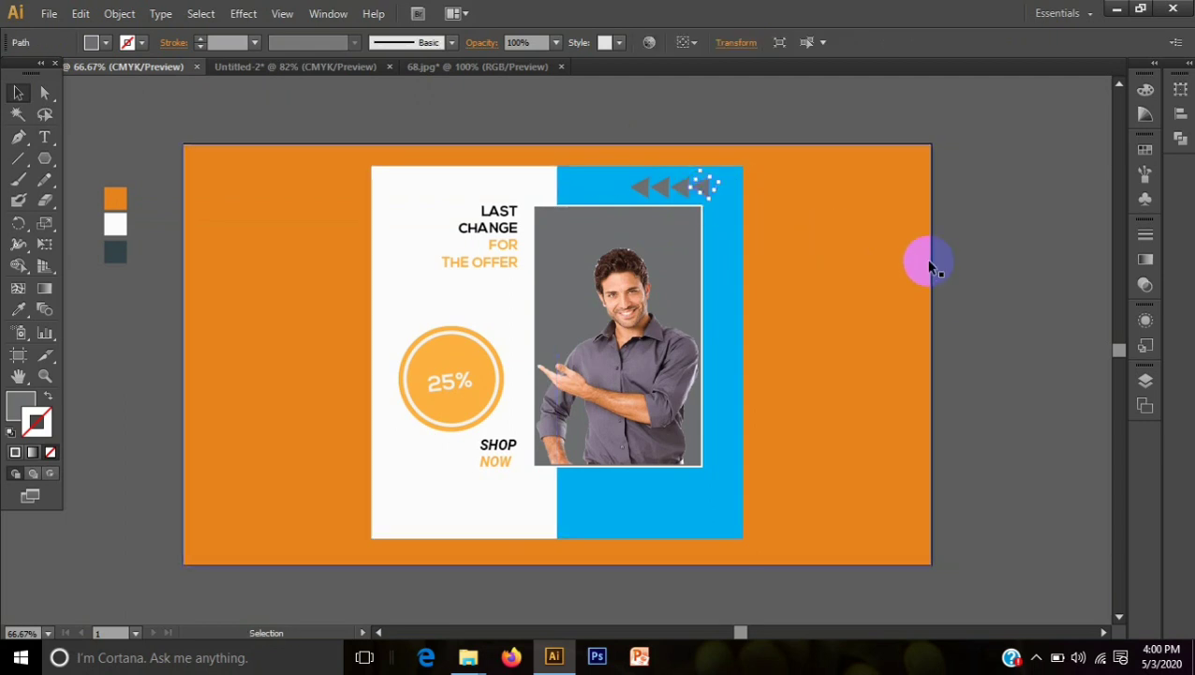
pyautogui.click(1035, 312)
pyautogui.hotkey('ctrl', 'z')
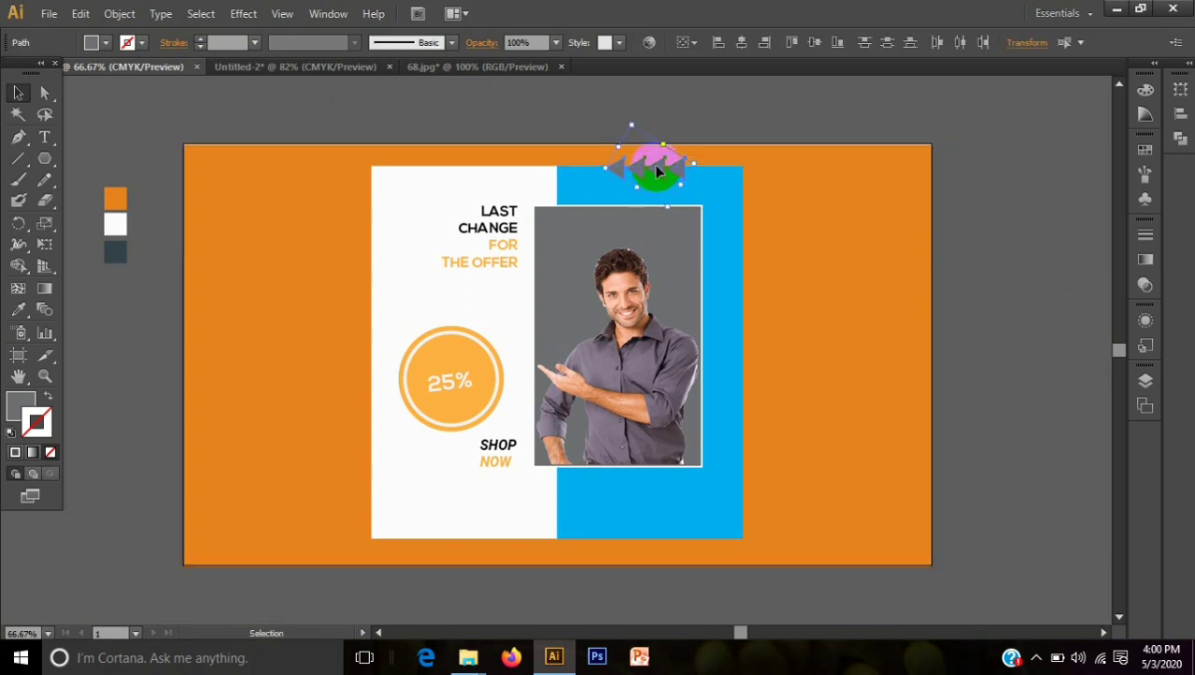
# Duplicate the triangle row, rotate the copy to point right and place it at the bottom of the white half.
pyautogui.moveTo(658, 165); pyautogui.dragTo(329, 529)
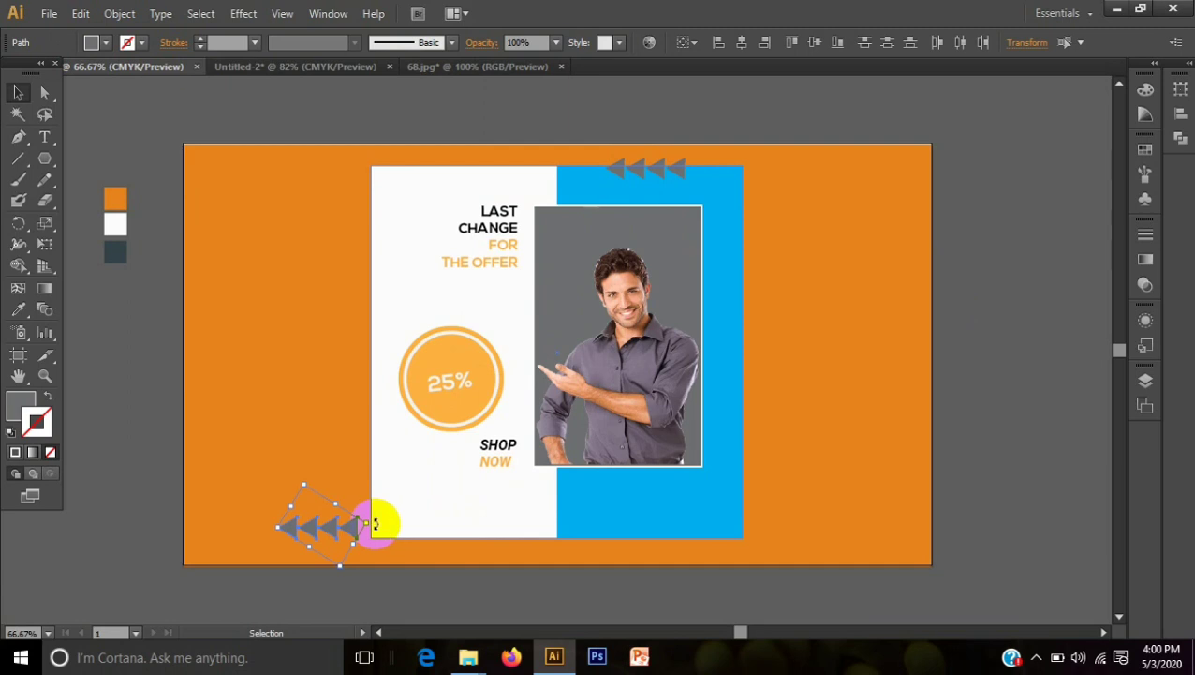
pyautogui.moveTo(375, 523); pyautogui.dragTo(525, 526)
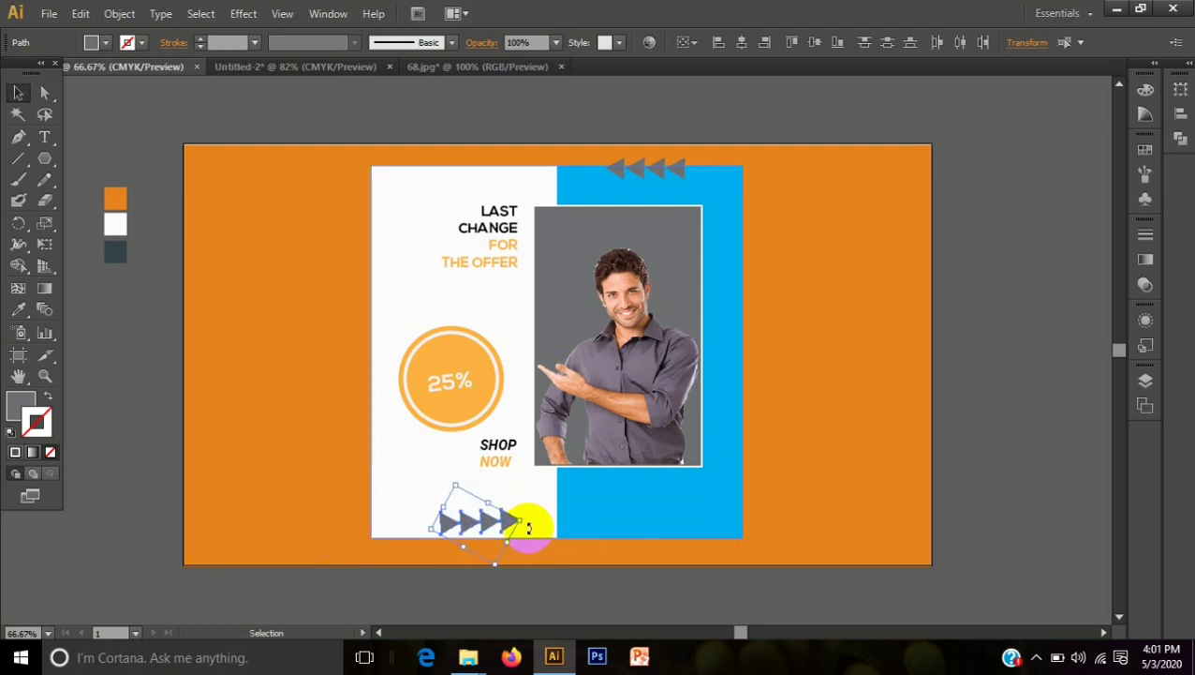
pyautogui.moveTo(529, 522); pyautogui.dragTo(536, 531)
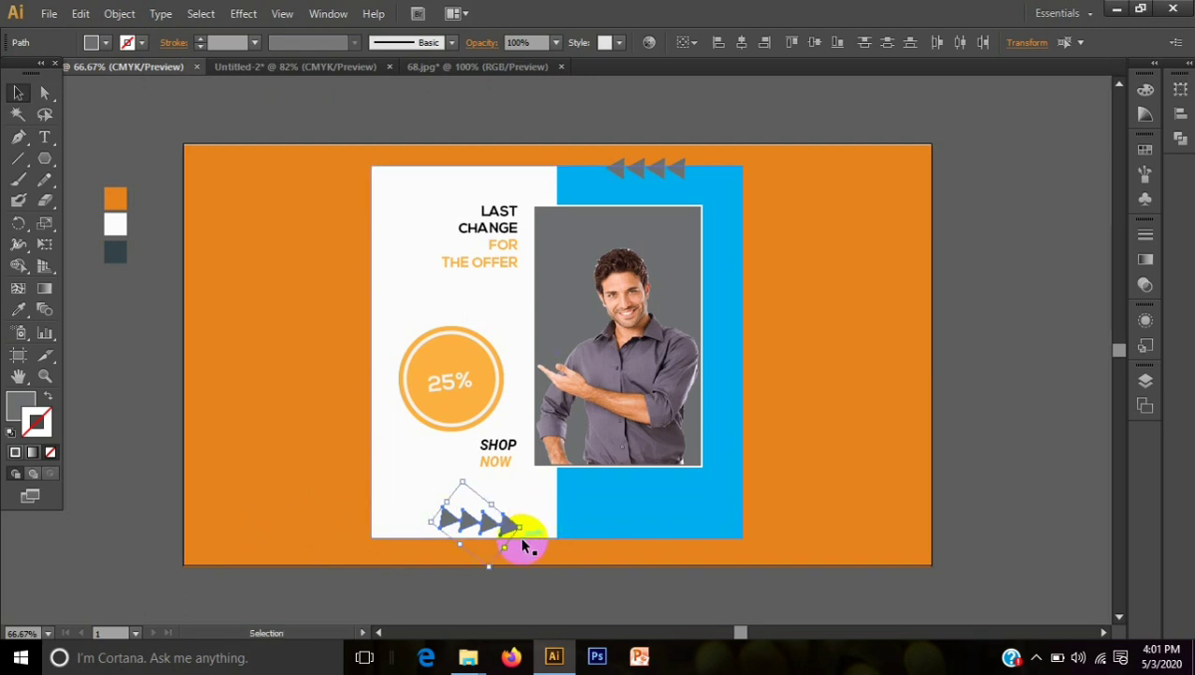
pyautogui.click(524, 530)
pyautogui.moveTo(525, 530); pyautogui.dragTo(525, 528)
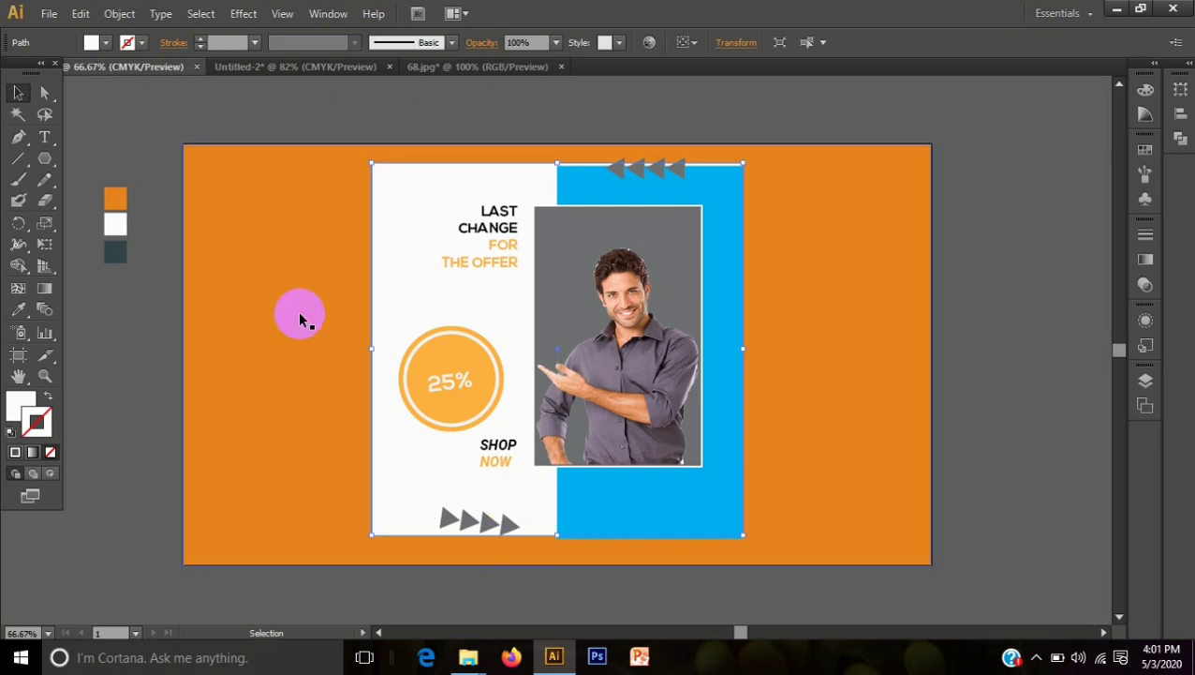
pyautogui.click(20, 96)
pyautogui.click(147, 286)
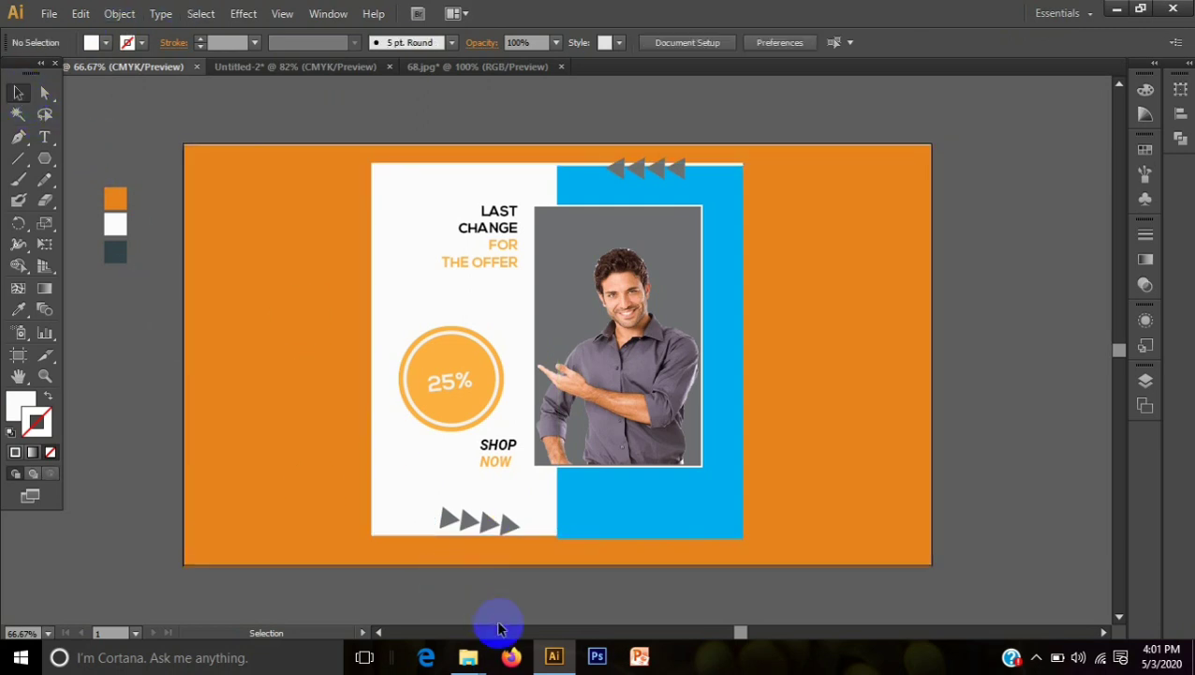
# Rotate the bottom row of triangles back to horizontal and distribute its triangles by their horizontal centres.
pyautogui.click(466, 531)
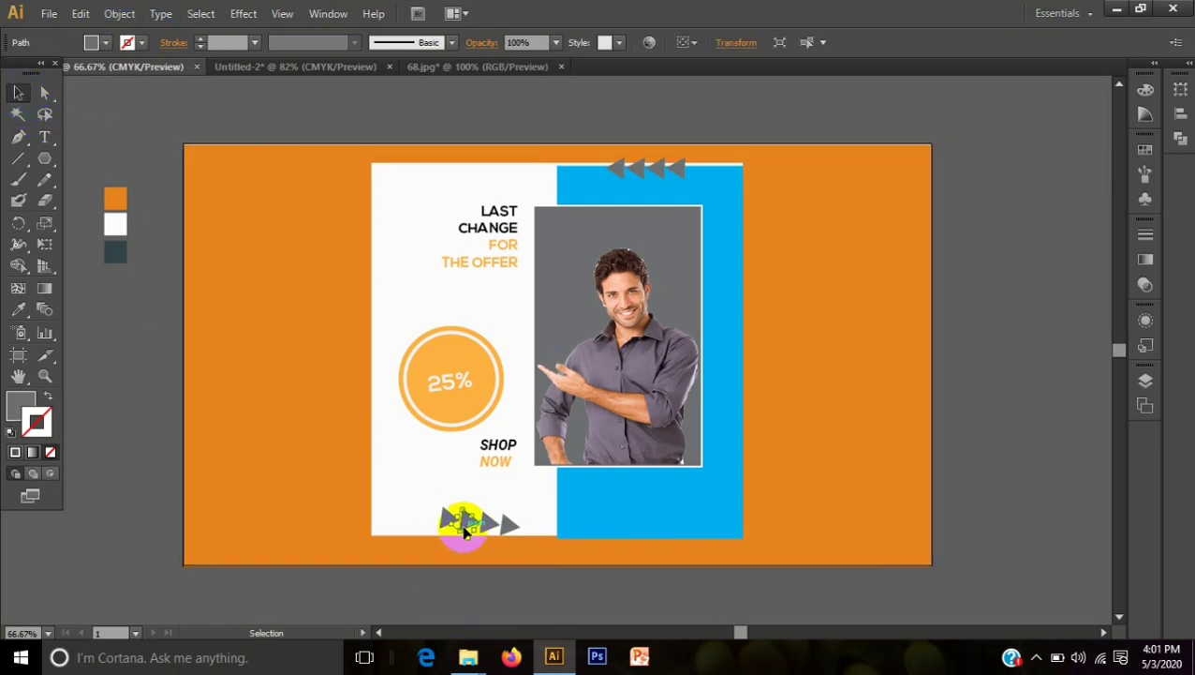
pyautogui.keyDown('shift'); pyautogui.click(486, 525); pyautogui.keyUp('shift')
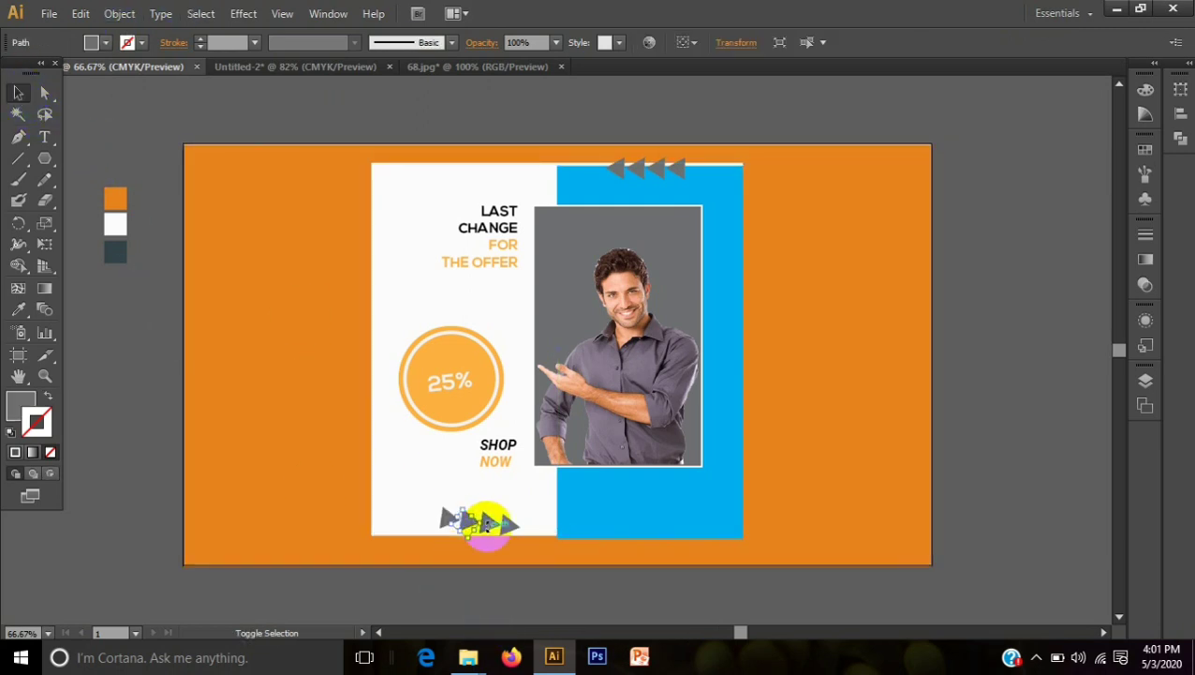
pyautogui.keyDown('shift'); pyautogui.click(516, 529); pyautogui.keyUp('shift')
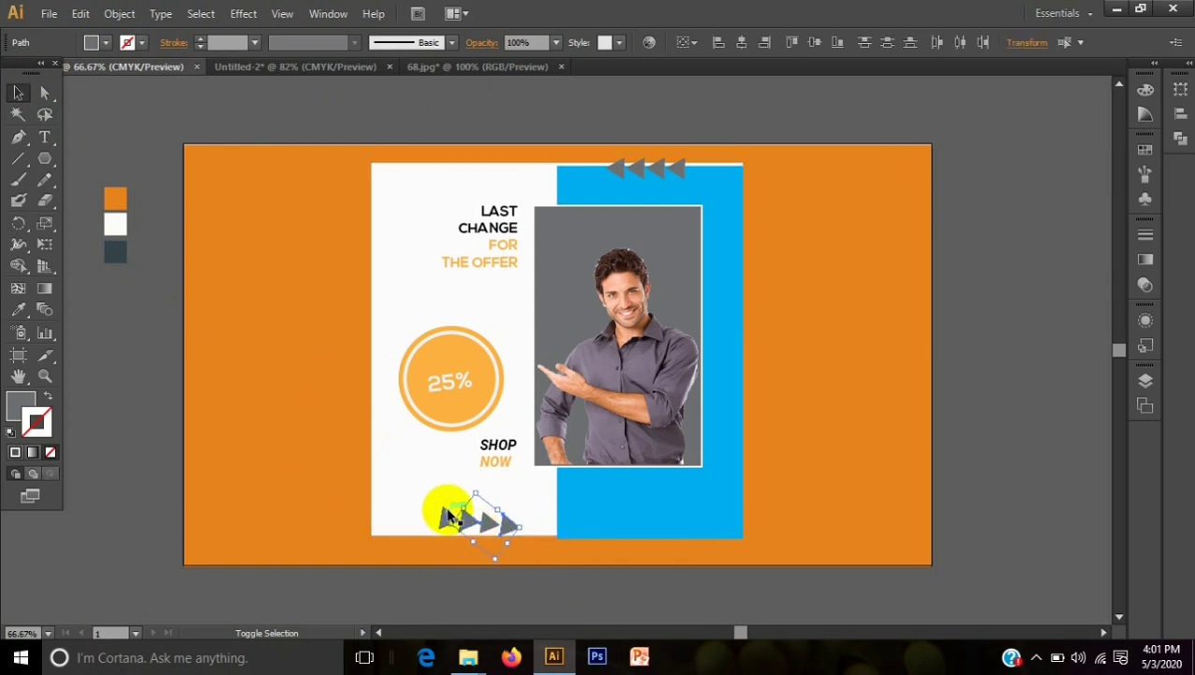
pyautogui.keyDown('shift'); pyautogui.click(447, 514); pyautogui.keyUp('shift')
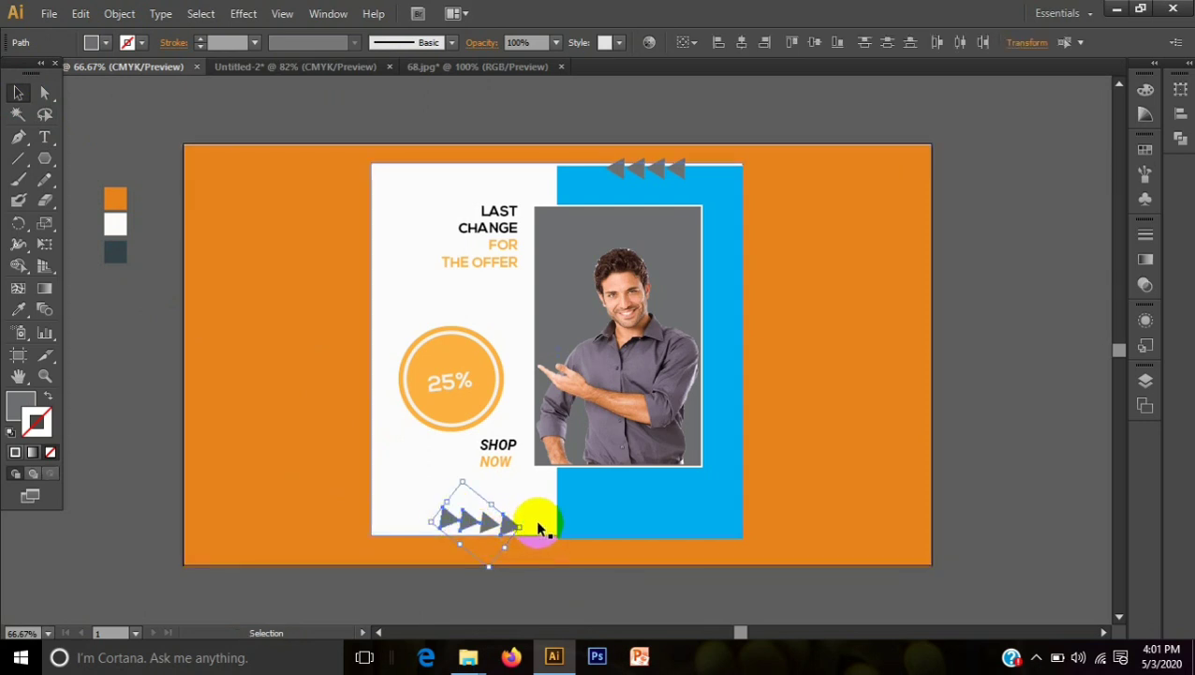
pyautogui.moveTo(538, 525); pyautogui.dragTo(528, 520)
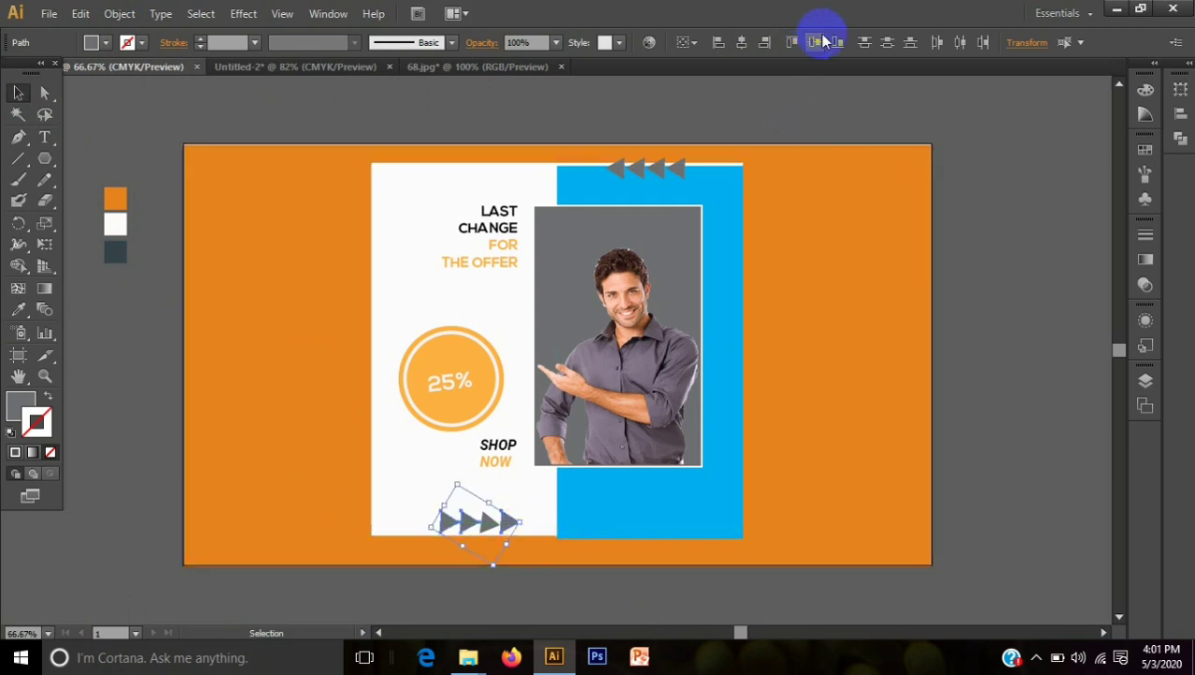
pyautogui.click(960, 43)
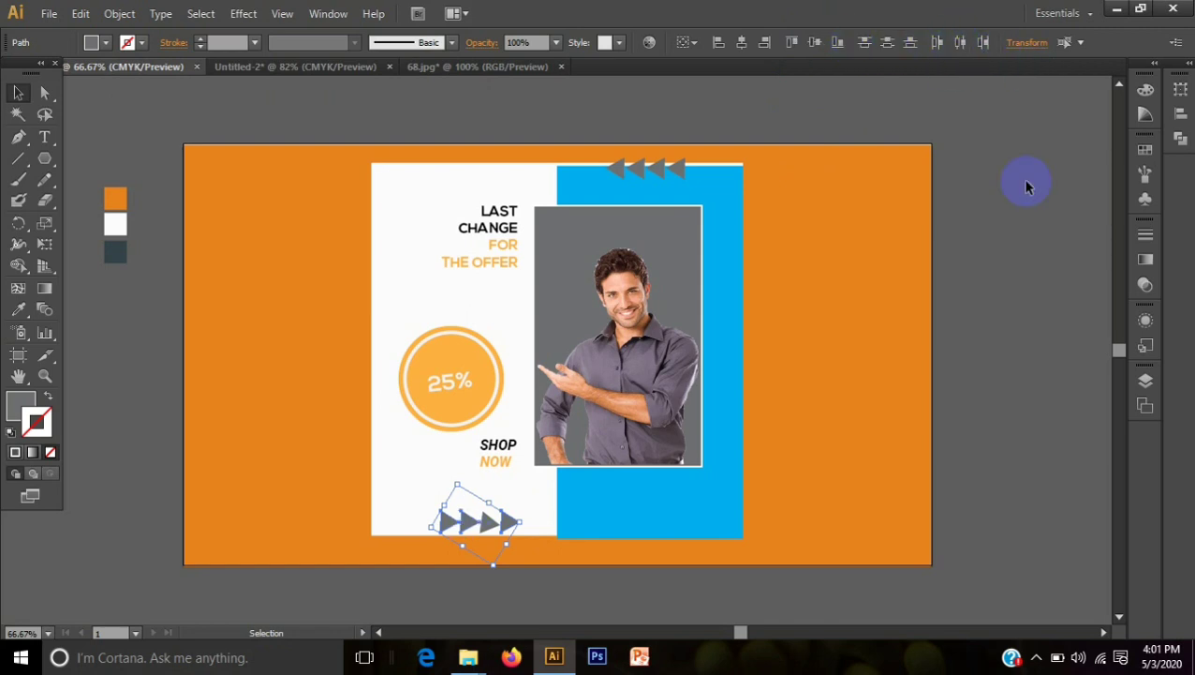
pyautogui.click(1054, 298)
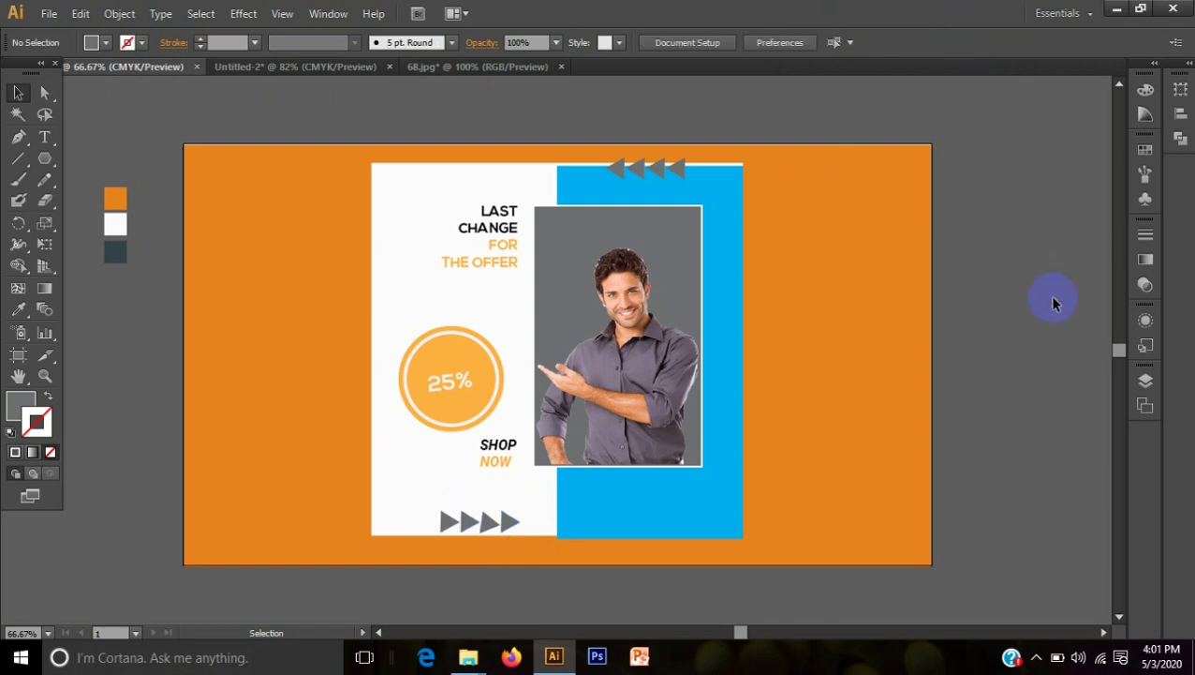
# Nudge the four triangles at the bottom of the white half slightly upward, one by one, into an evenly spaced row.
pyautogui.click(486, 526)
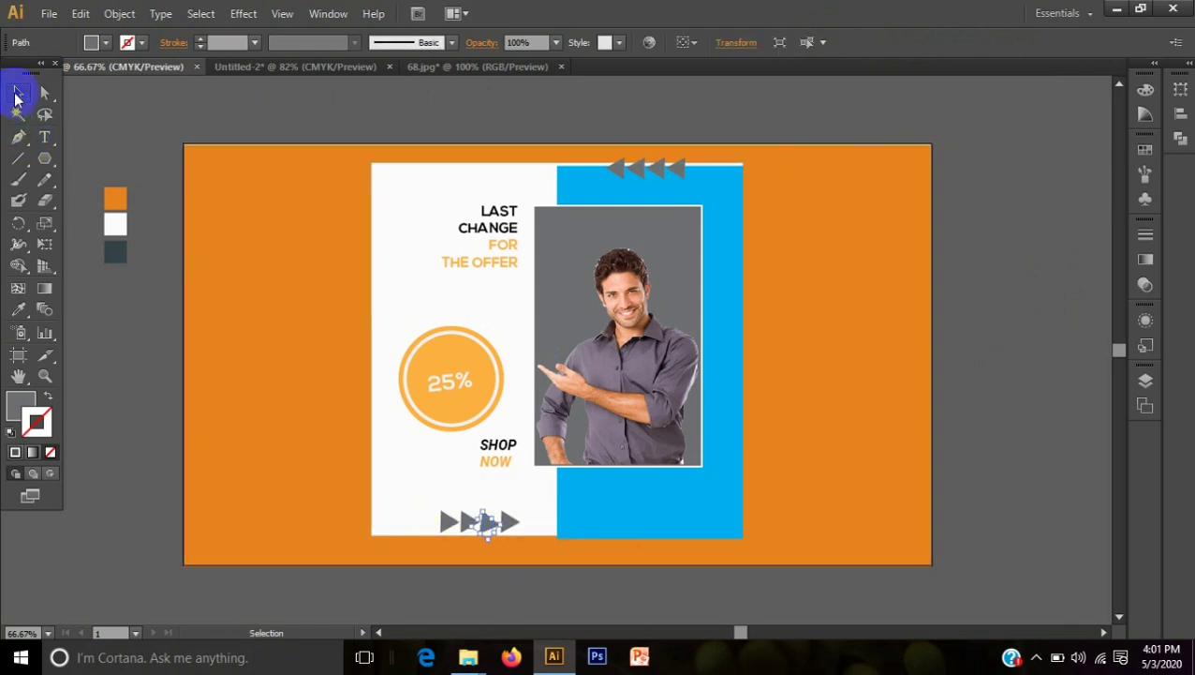
pyautogui.click(114, 443)
pyautogui.click(453, 521)
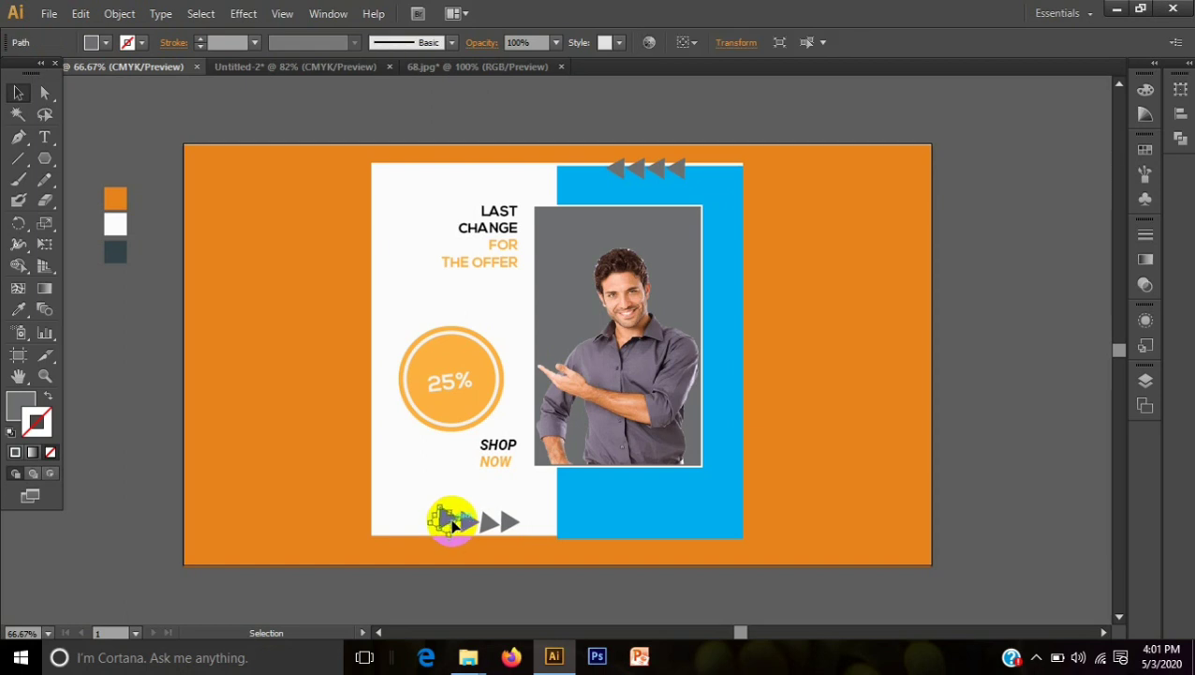
pyautogui.click(480, 590)
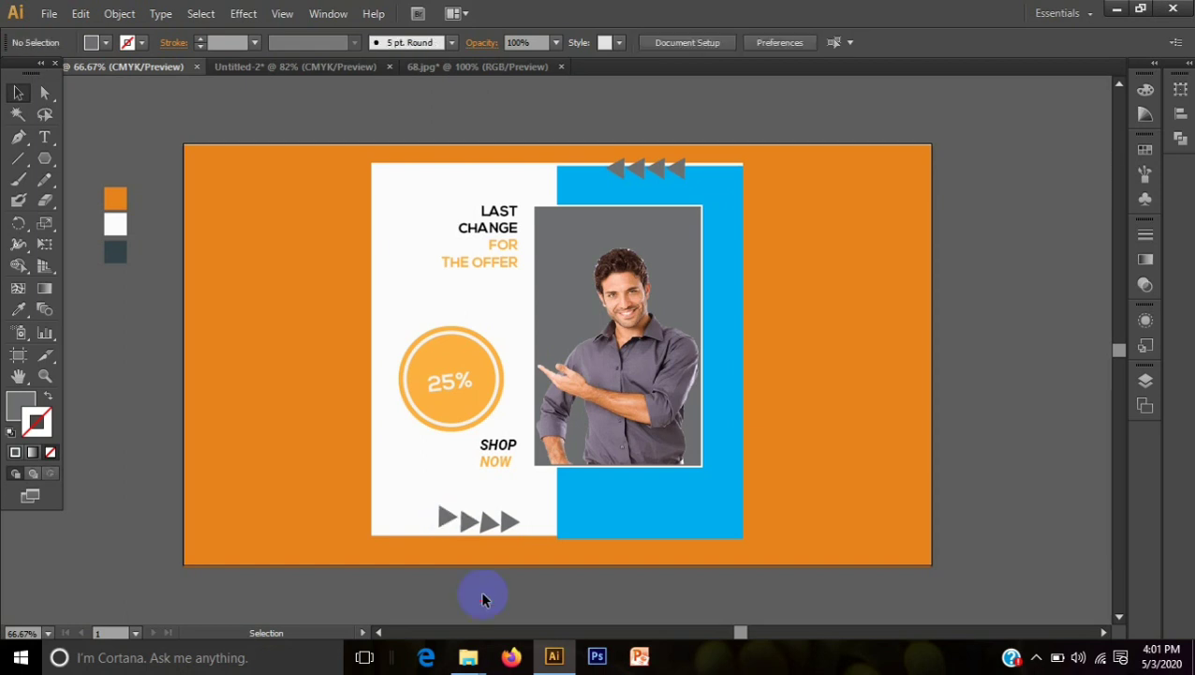
pyautogui.click(461, 526)
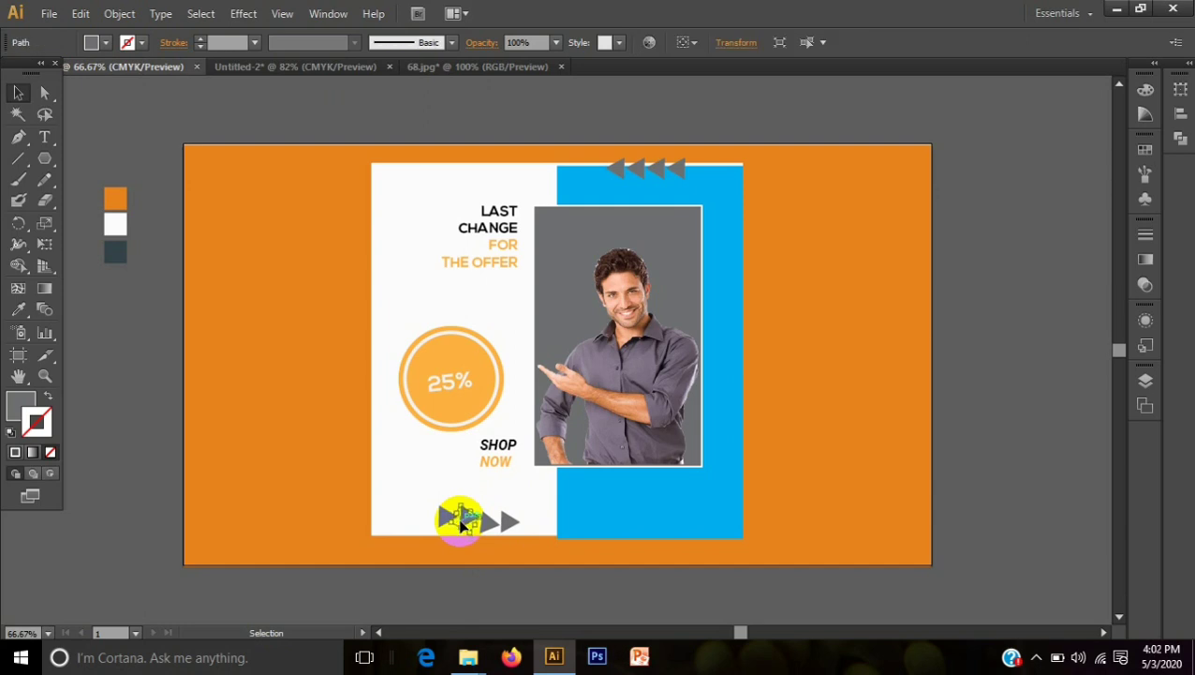
pyautogui.click(466, 586)
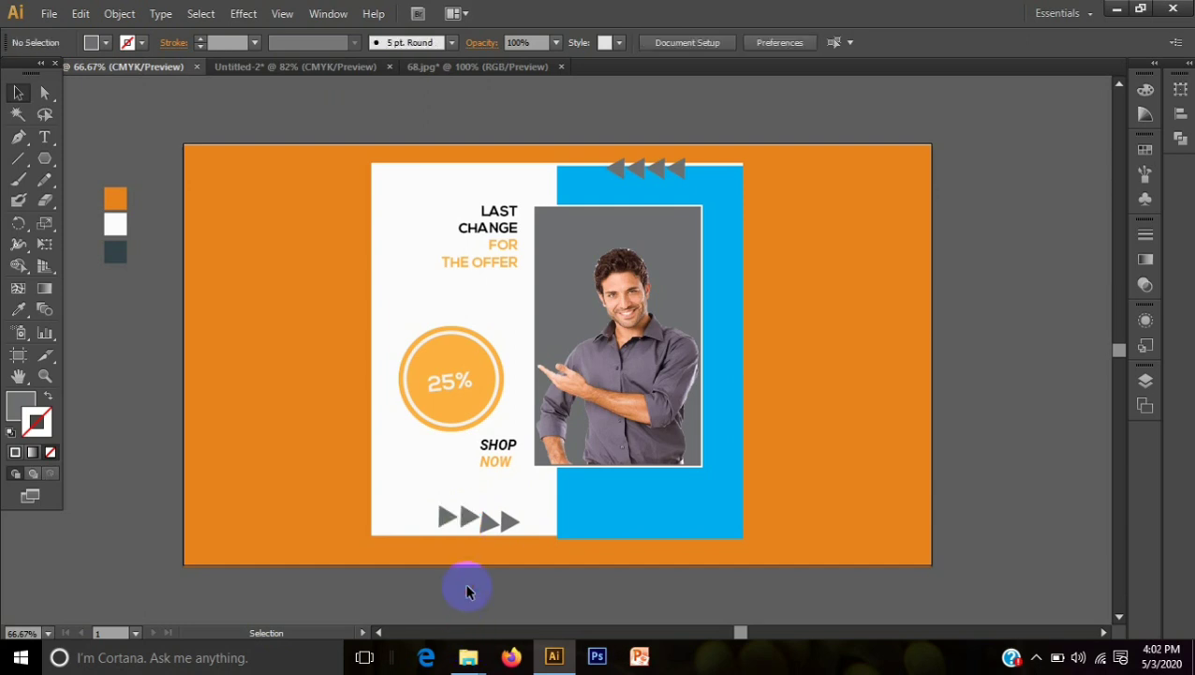
pyautogui.click(485, 521)
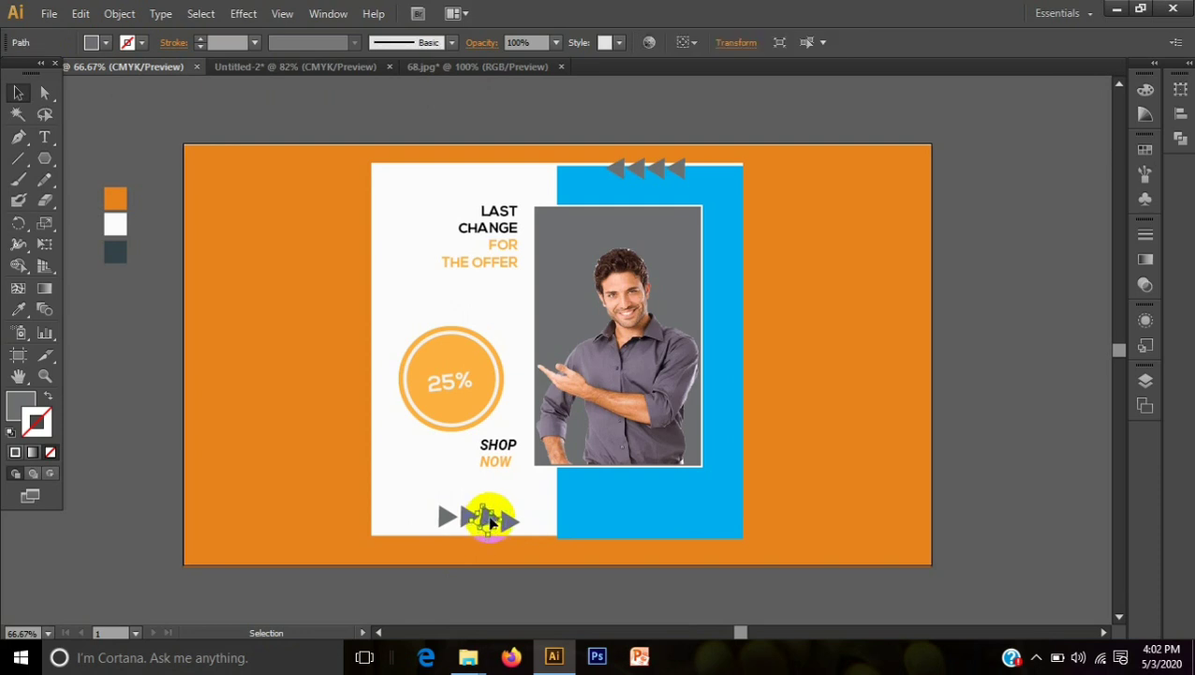
pyautogui.click(496, 578)
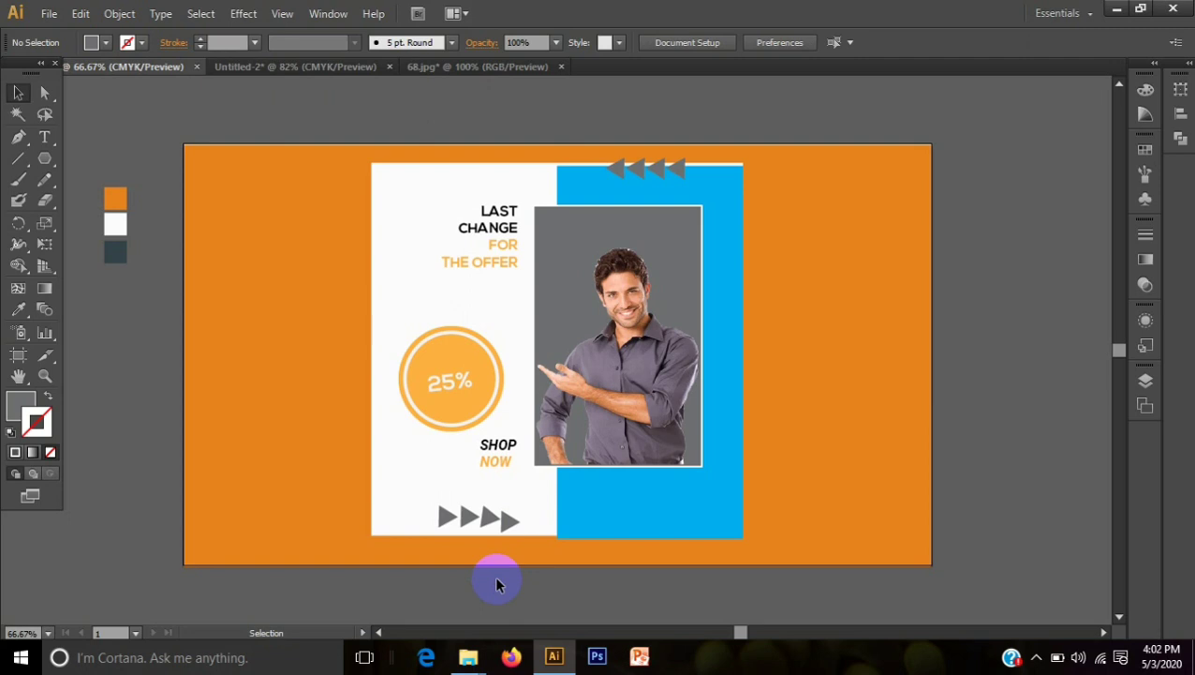
pyautogui.click(511, 523)
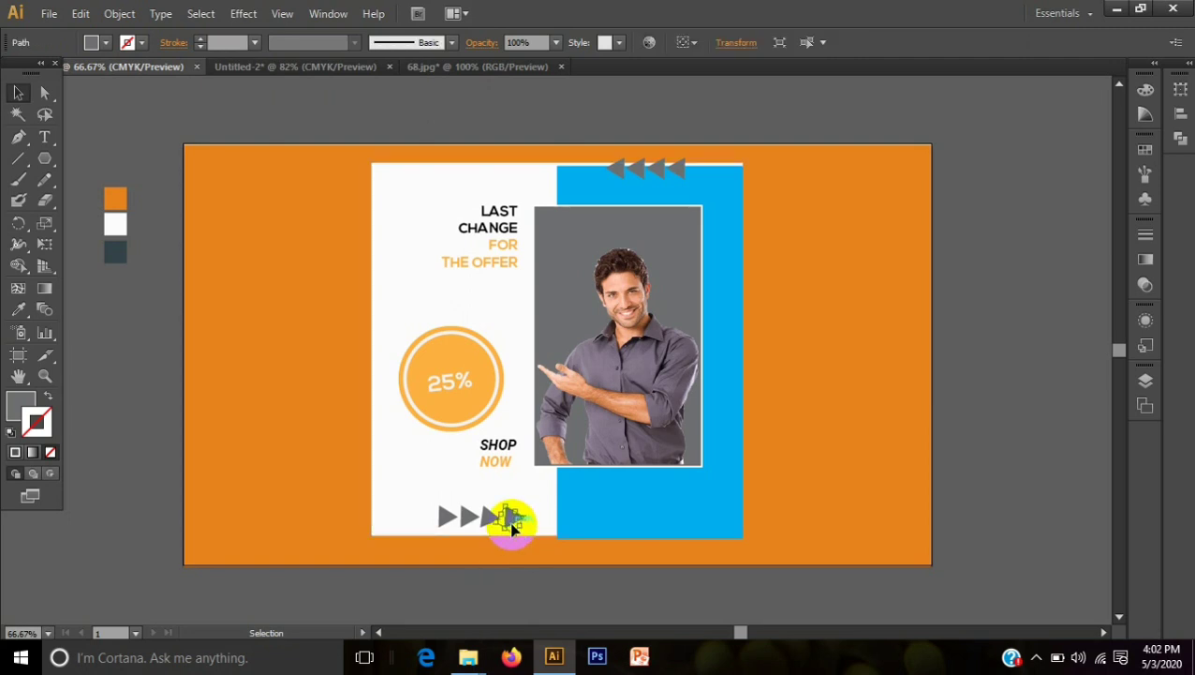
pyautogui.click(533, 583)
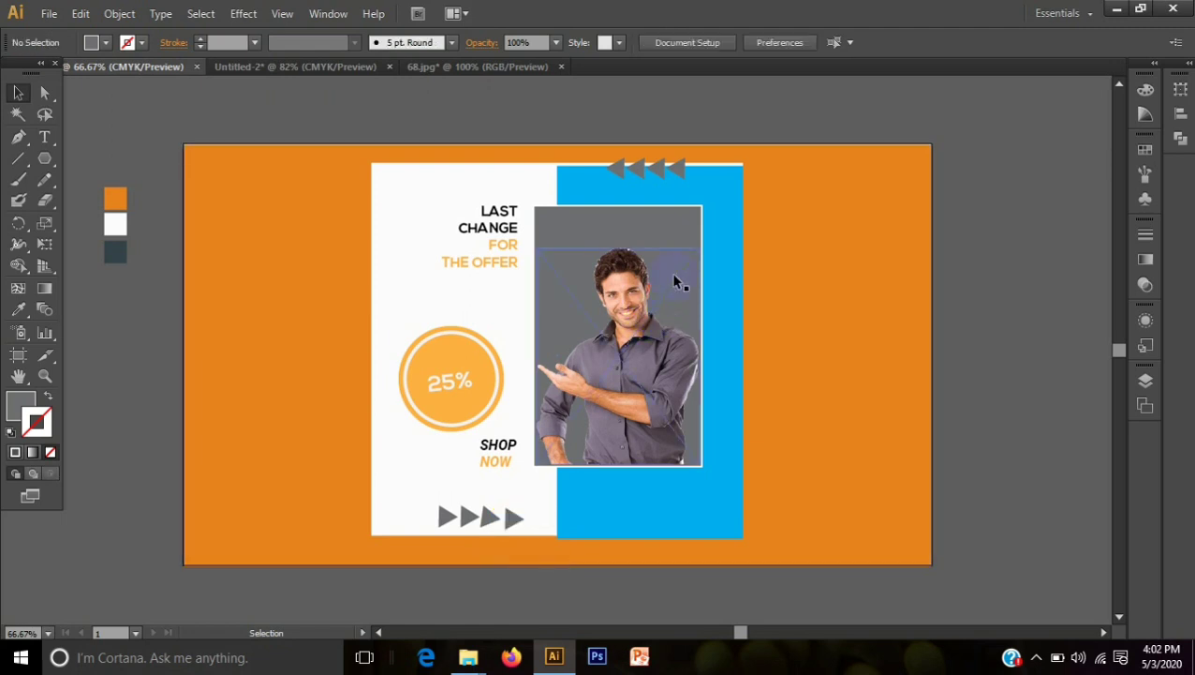
pyautogui.click(675, 169)
pyautogui.keyDown('shift'); pyautogui.click(651, 168); pyautogui.keyUp('shift')
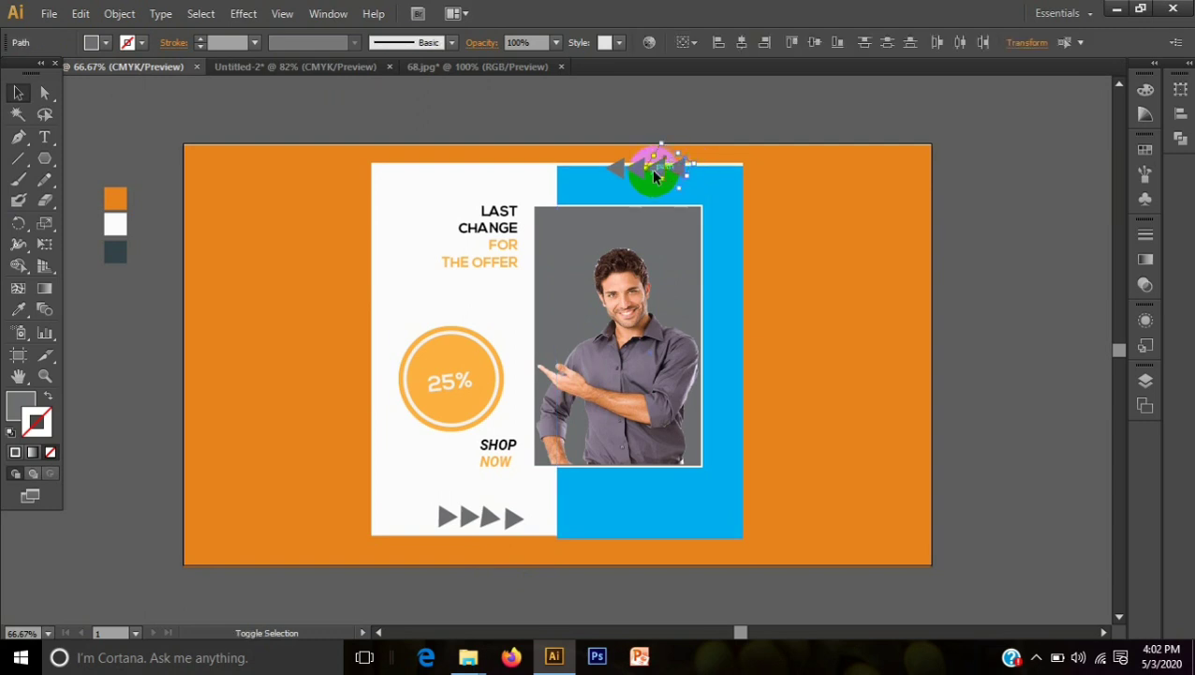
pyautogui.keyDown('shift'); pyautogui.click(614, 181); pyautogui.keyUp('shift')
pyautogui.moveTo(612, 172); pyautogui.dragTo(647, 194)
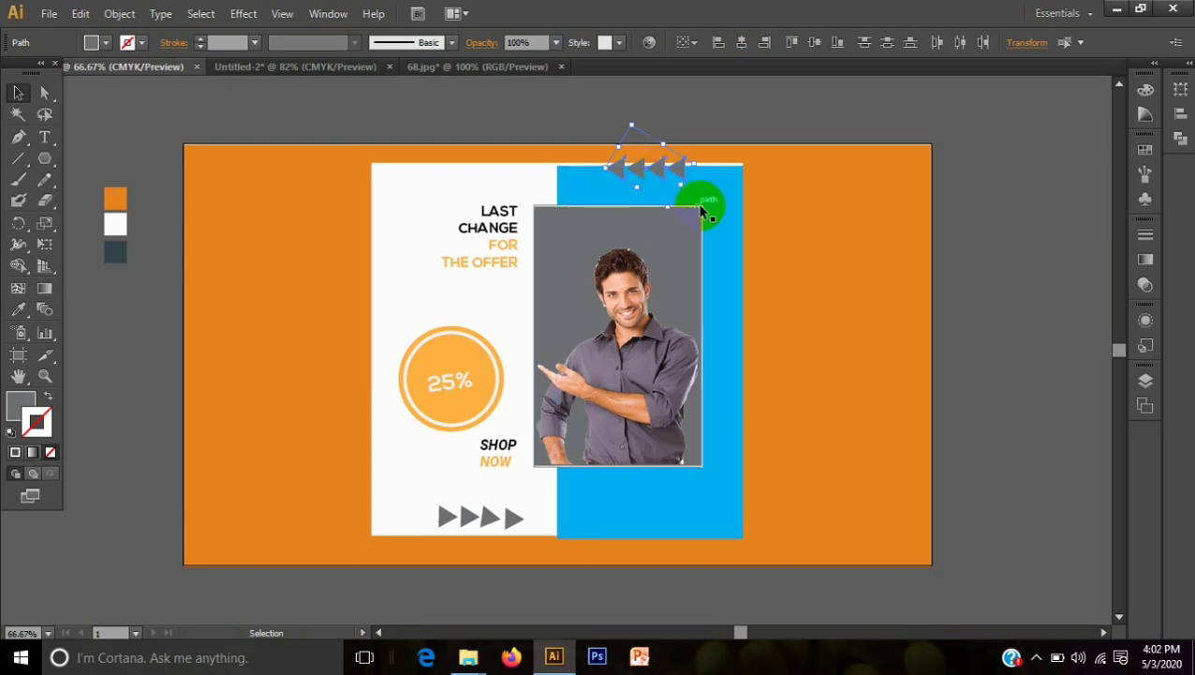
pyautogui.click(987, 302)
pyautogui.moveTo(676, 171); pyautogui.dragTo(639, 170)
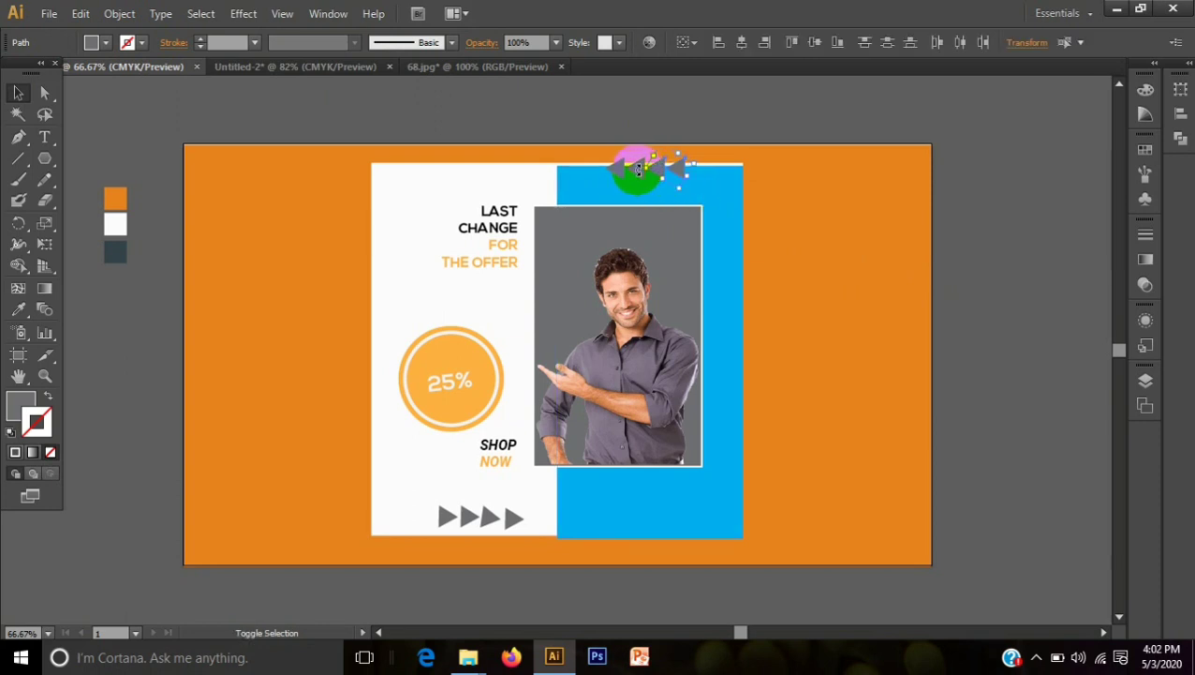
pyautogui.click(1050, 232)
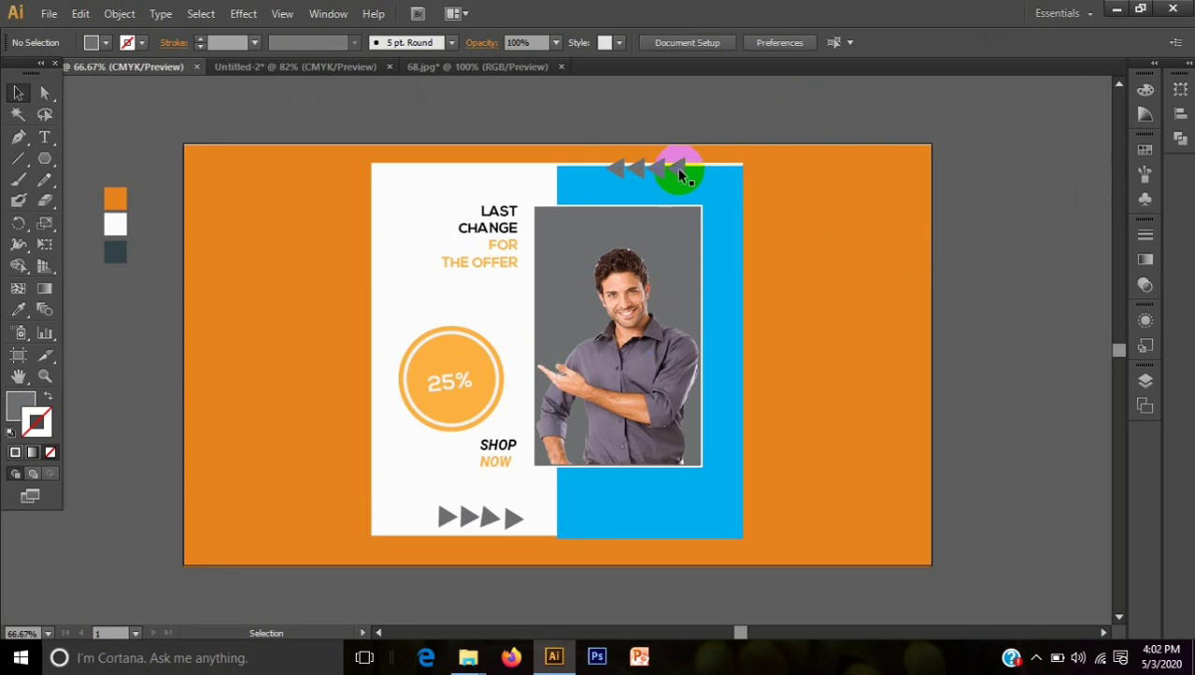
# Move the upper row of four triangles down and slightly right, fully onto the blue half above the photo.
pyautogui.moveTo(676, 166)
pyautogui.mouseDown()
pyautogui.moveTo(622, 180)
pyautogui.moveTo(674, 188)
pyautogui.moveTo(676, 199)
pyautogui.moveTo(674, 188)
pyautogui.mouseUp()
pyautogui.keyDown('shift'); pyautogui.click(643, 169); pyautogui.keyUp('shift')
pyautogui.keyDown('shift'); pyautogui.click(617, 168); pyautogui.keyUp('shift')
pyautogui.click(976, 287)
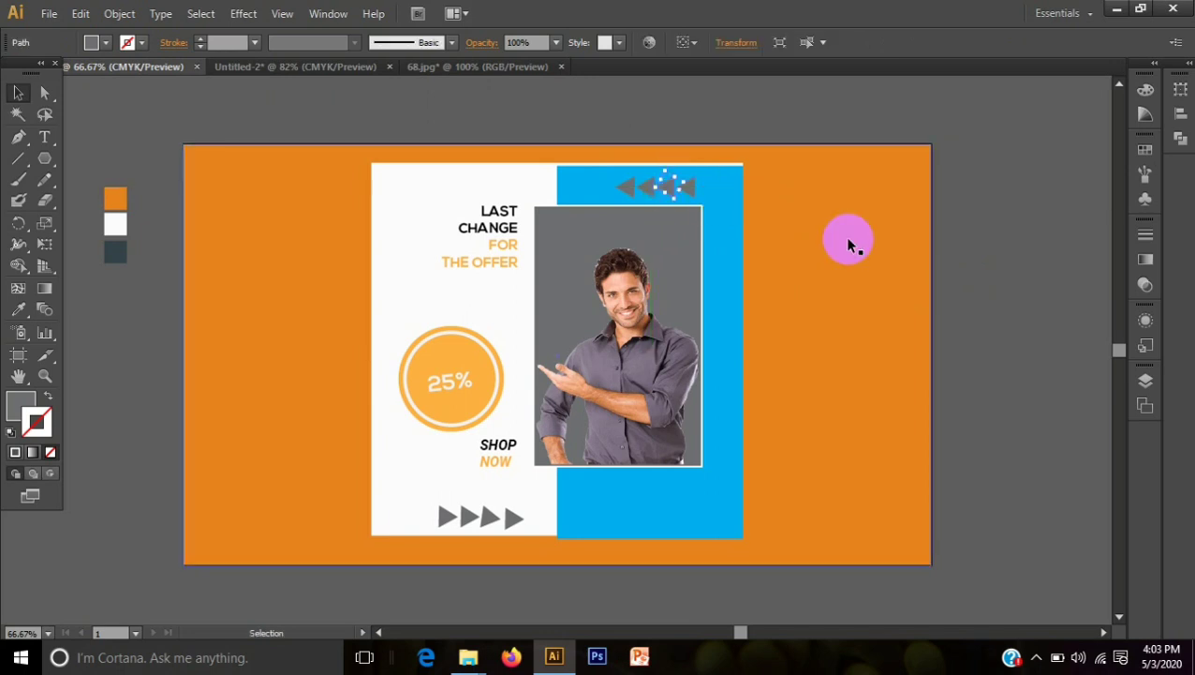
pyautogui.click(1064, 311)
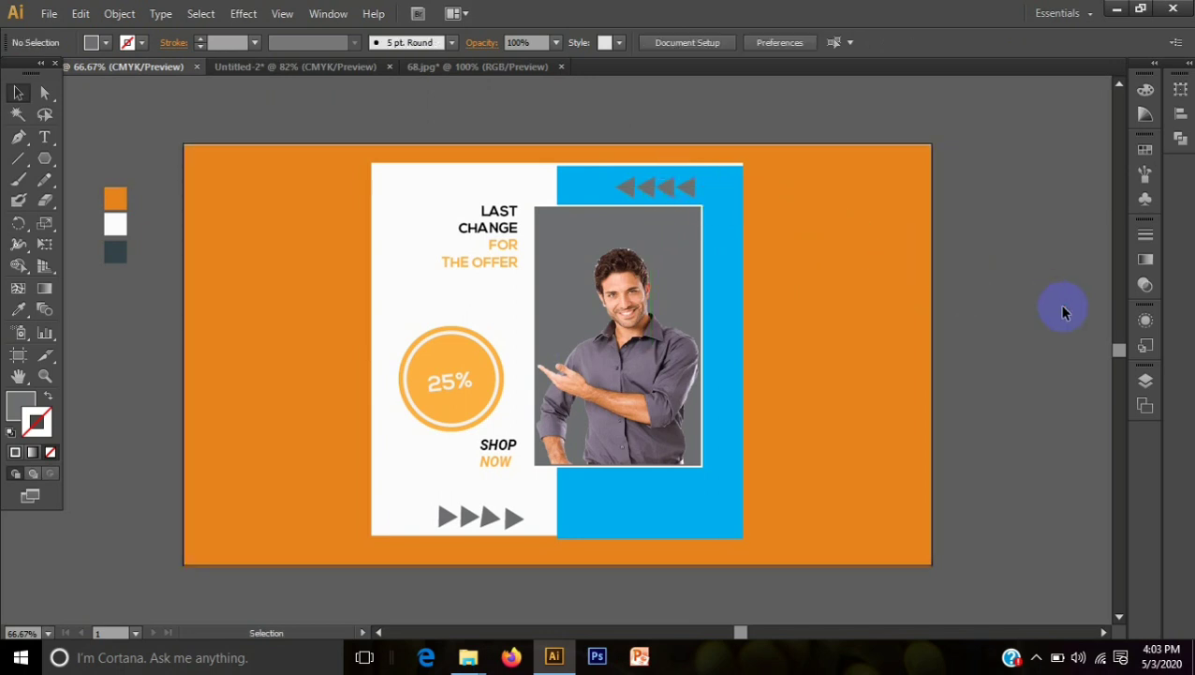
# Fine-tune the positions of the last and first triangles in the bottom row so they line up with the others.
pyautogui.click(511, 518)
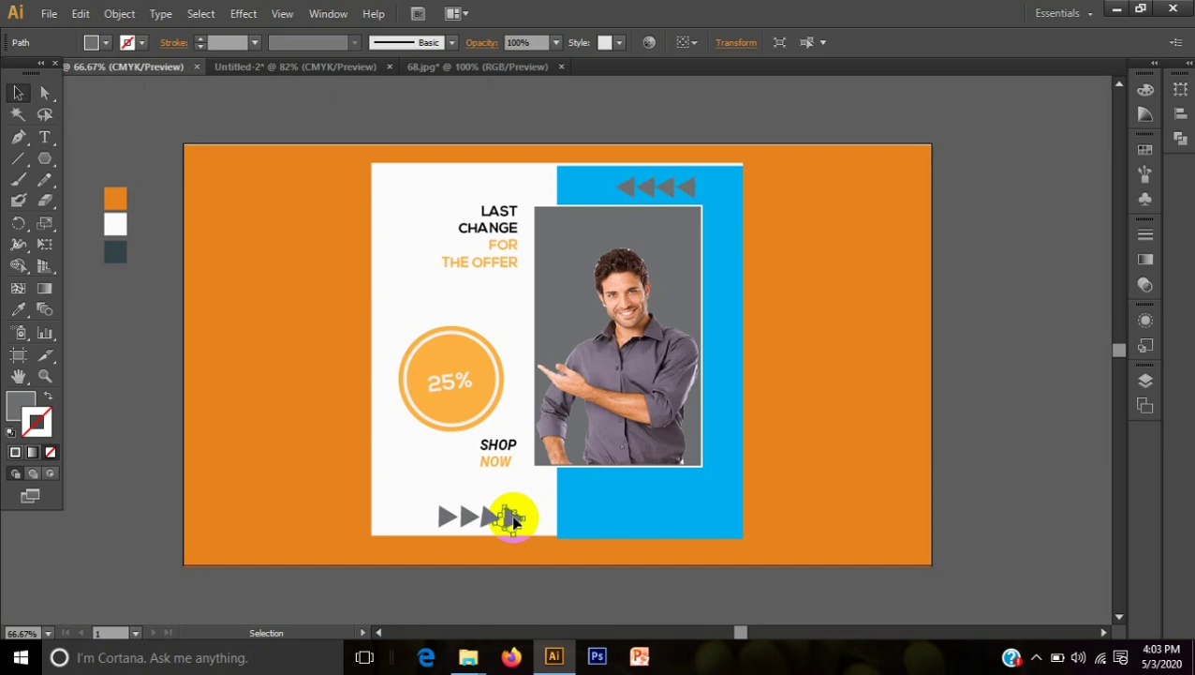
pyautogui.click(675, 577)
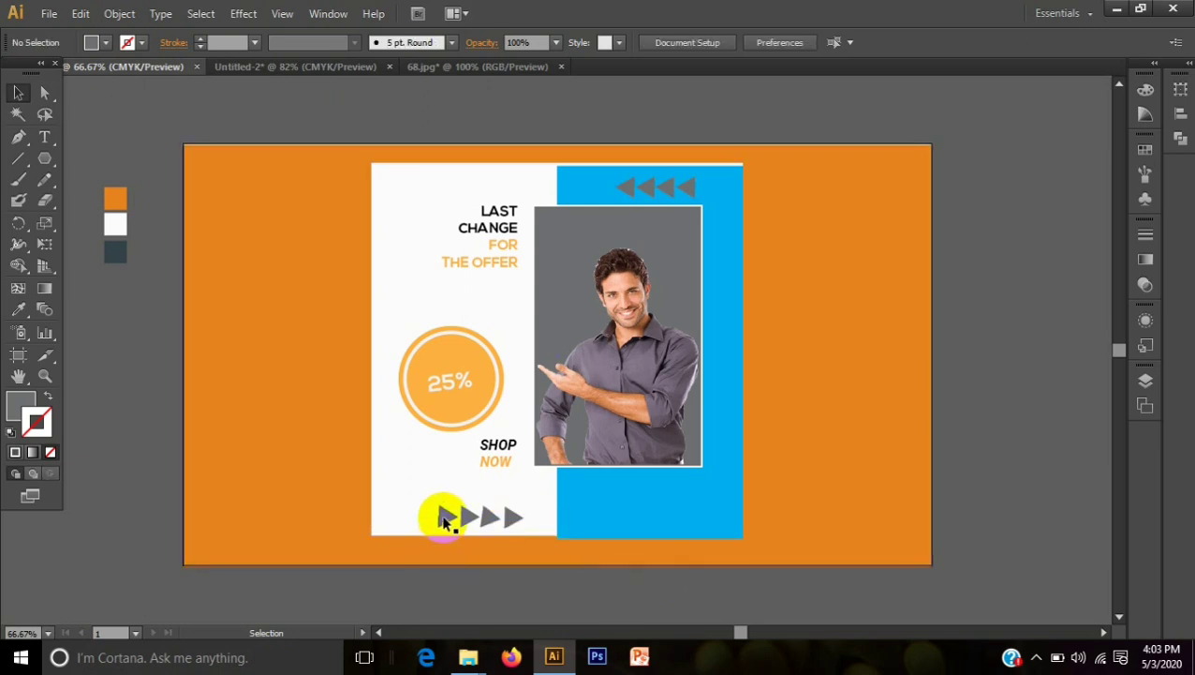
pyautogui.click(446, 518)
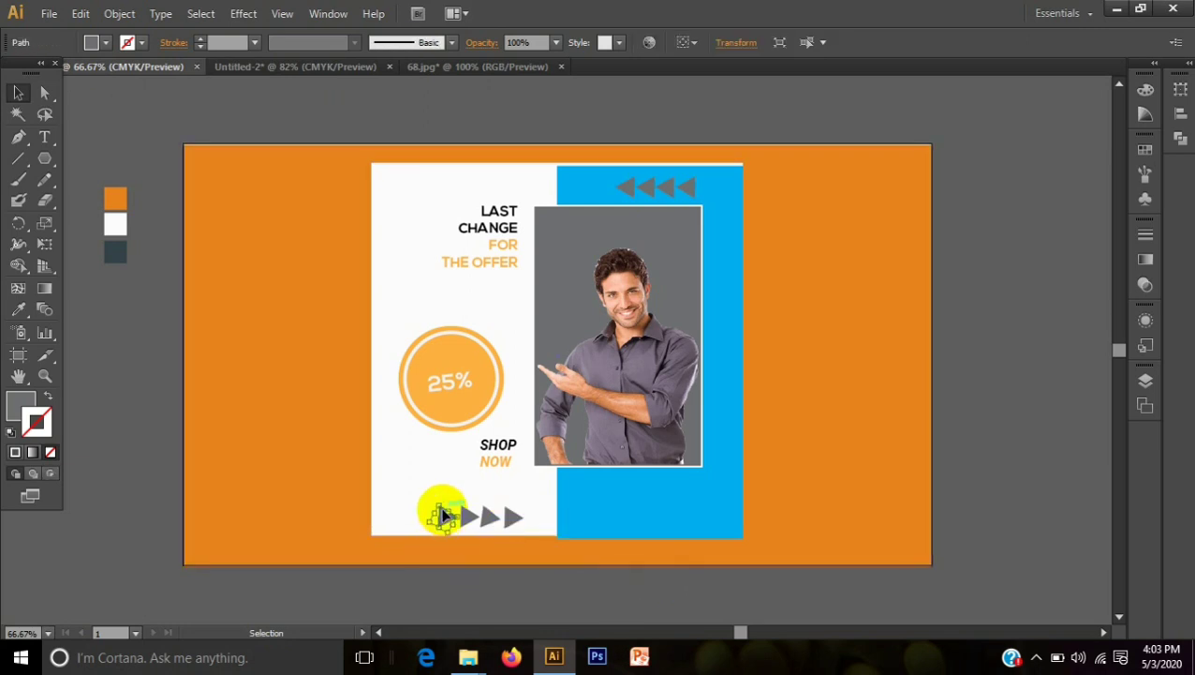
pyautogui.click(789, 609)
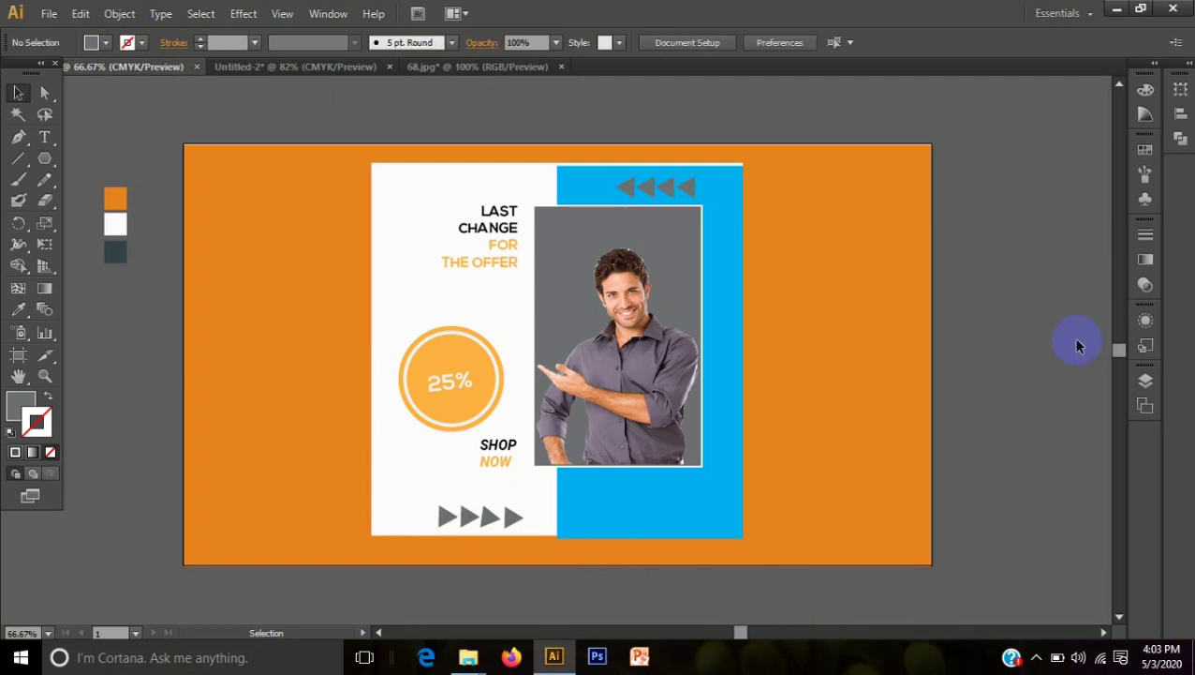